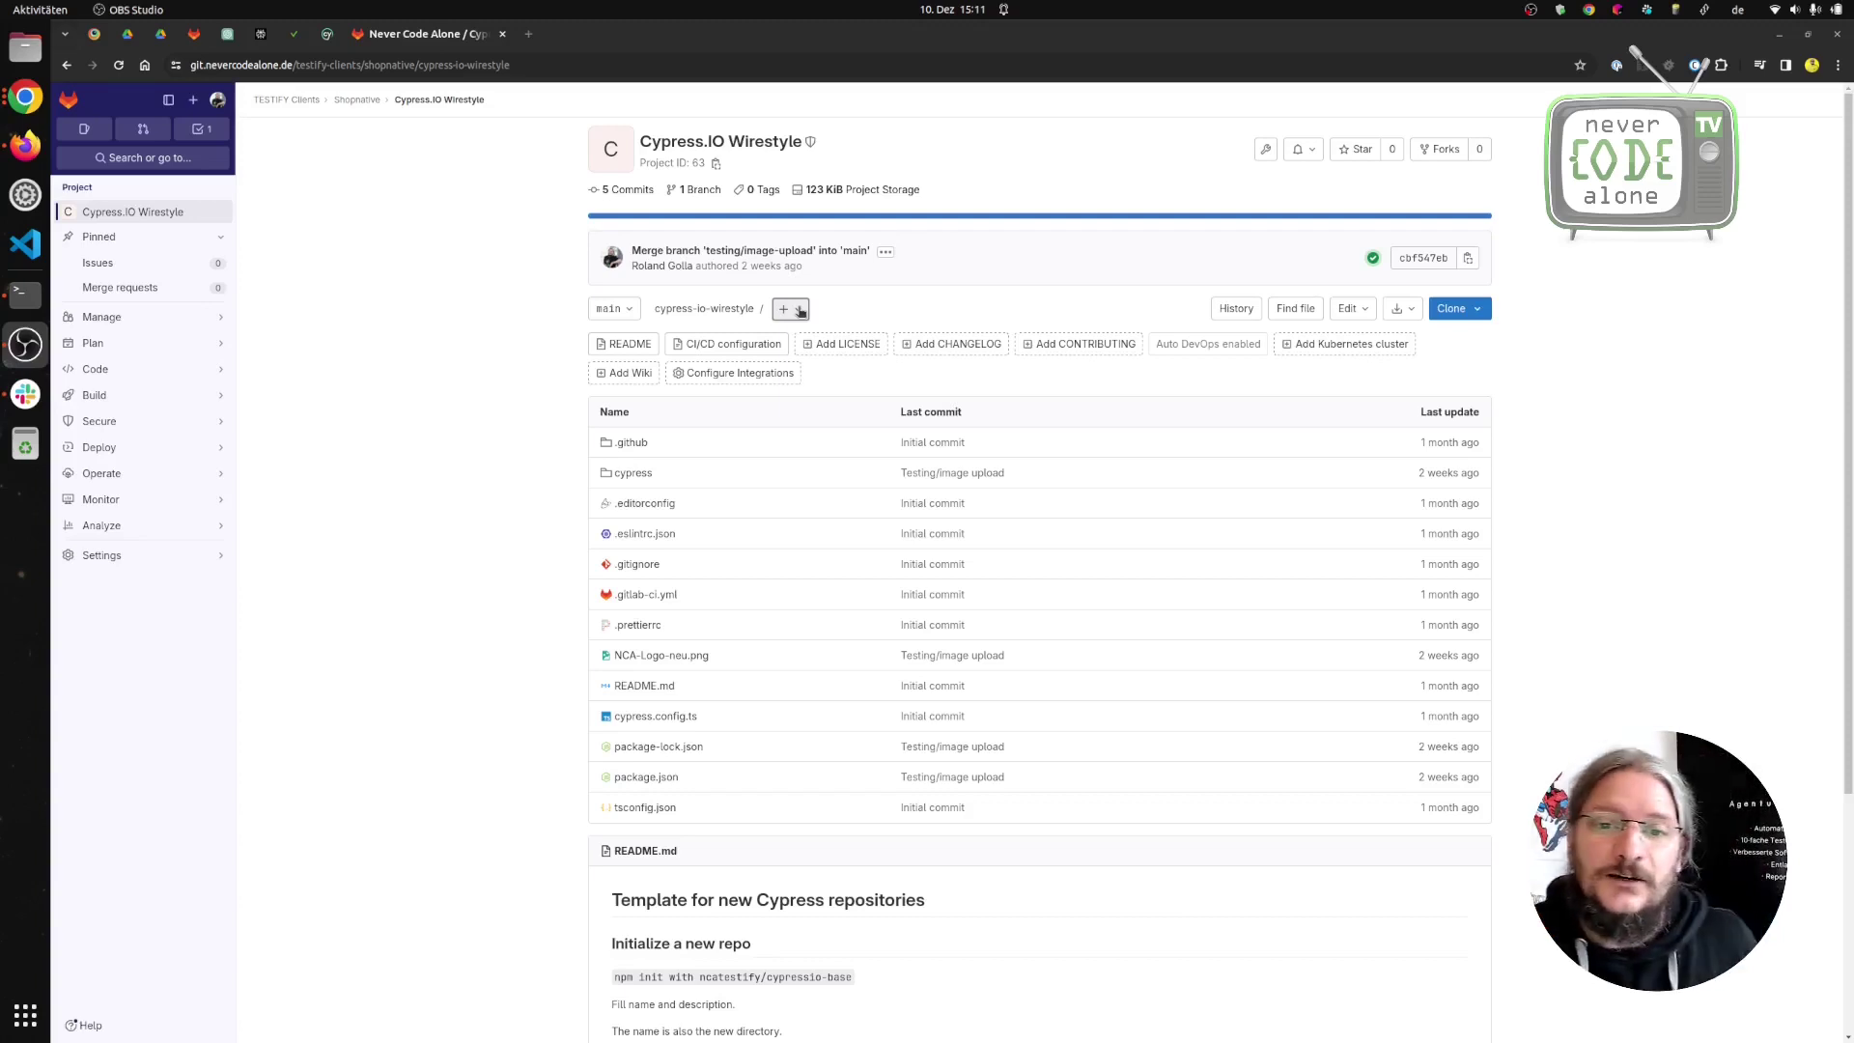
Create a branch named feature/renovate from main in the Cypress.IO Wirestyle repository.
click(800, 311)
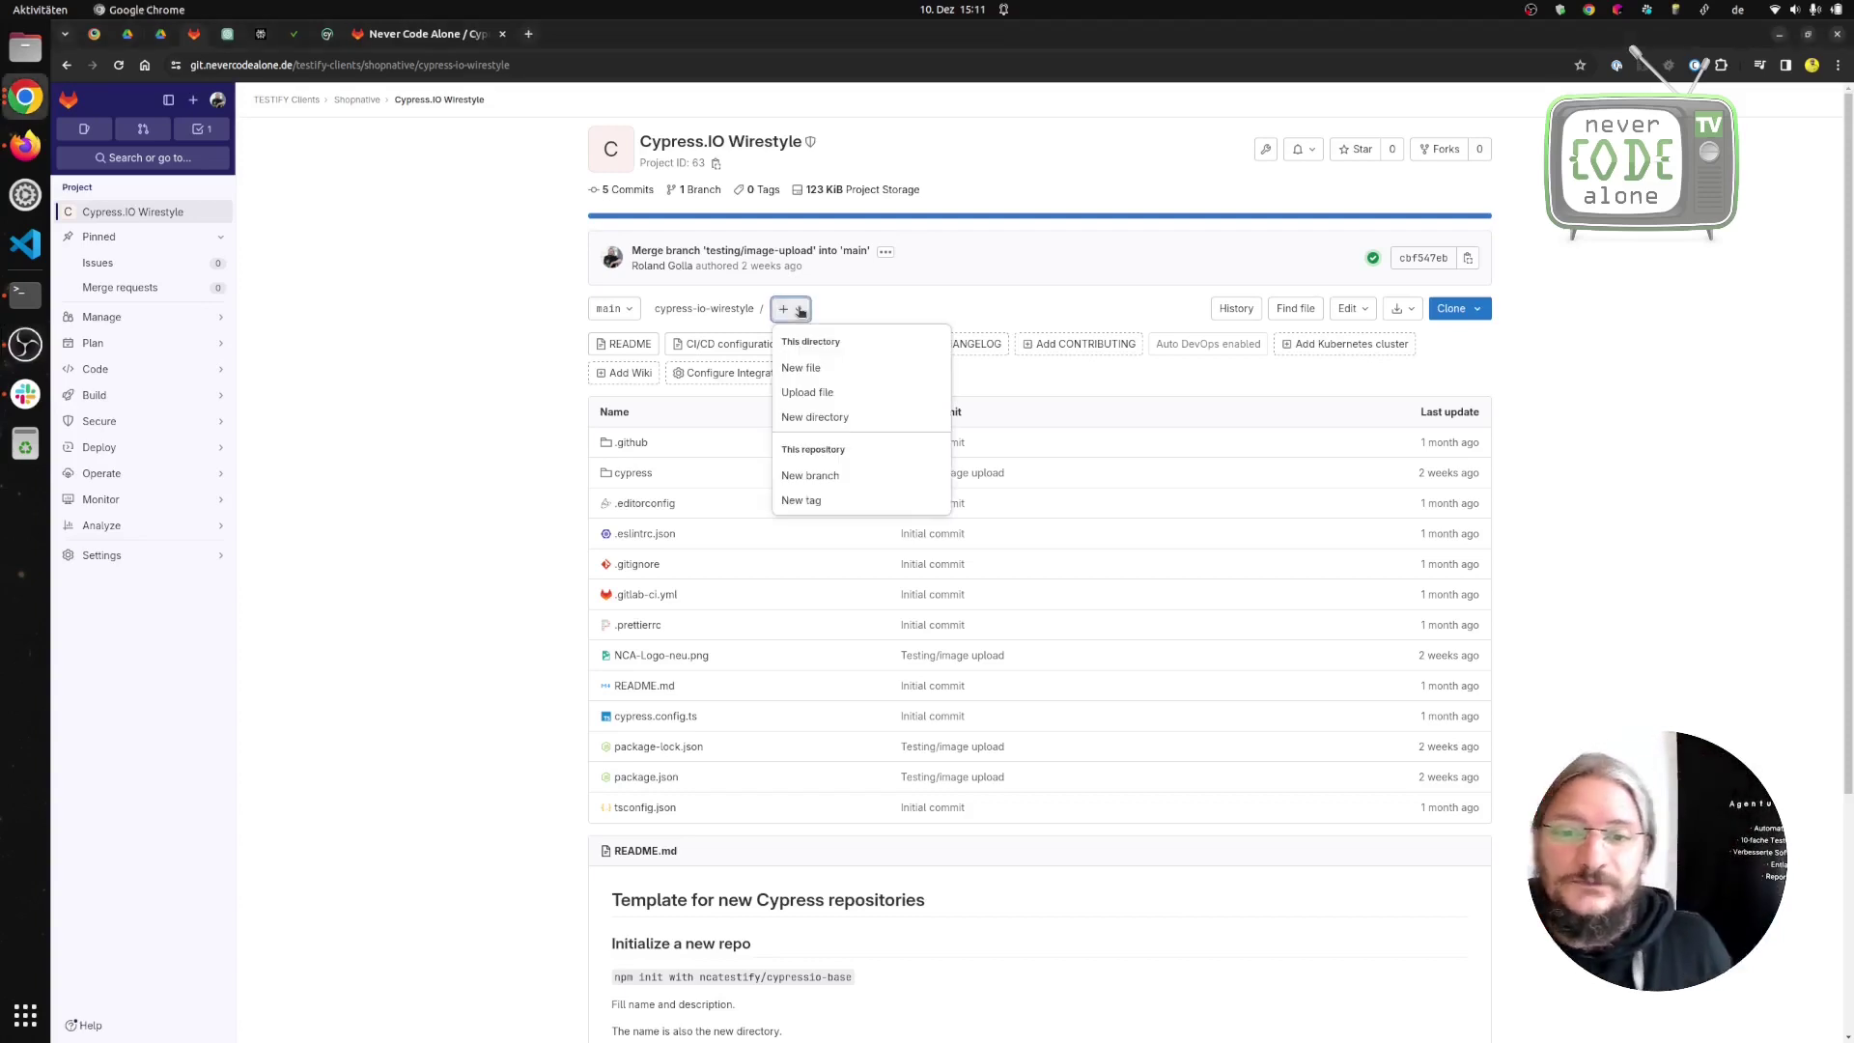
click(822, 477)
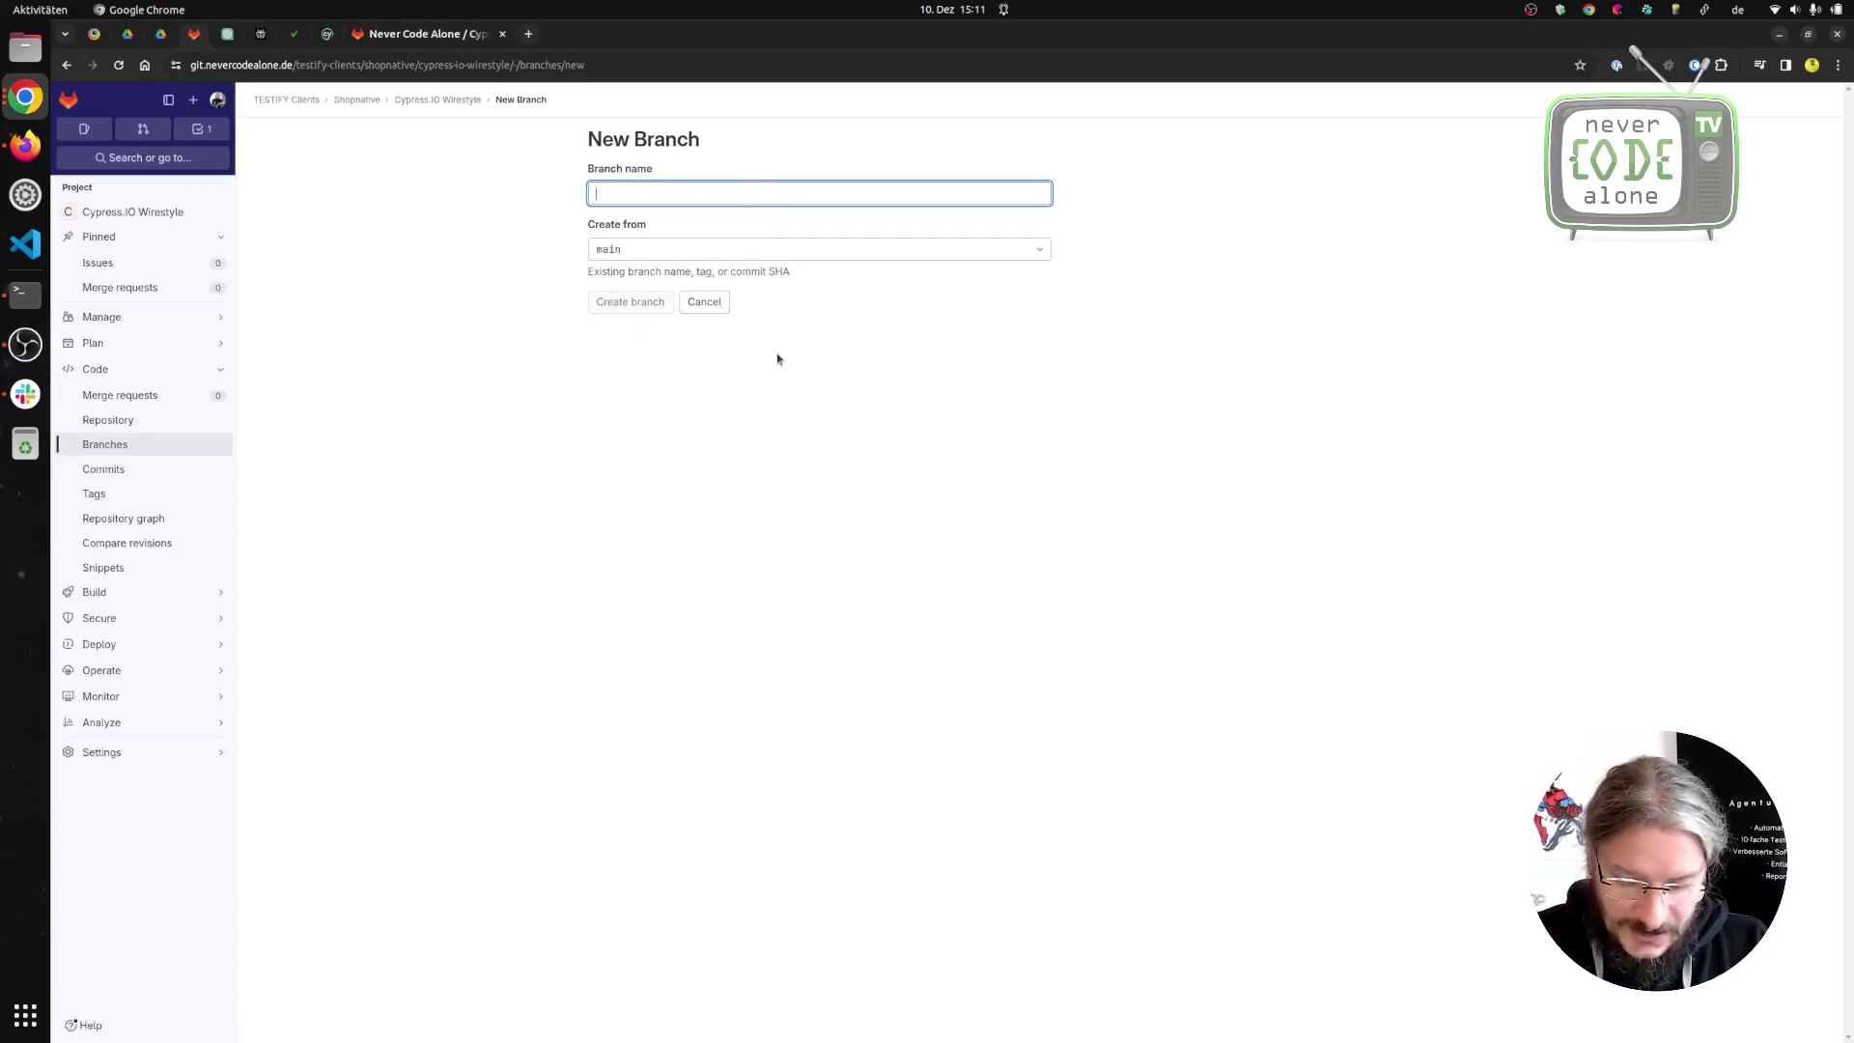
text(feature/renovate)
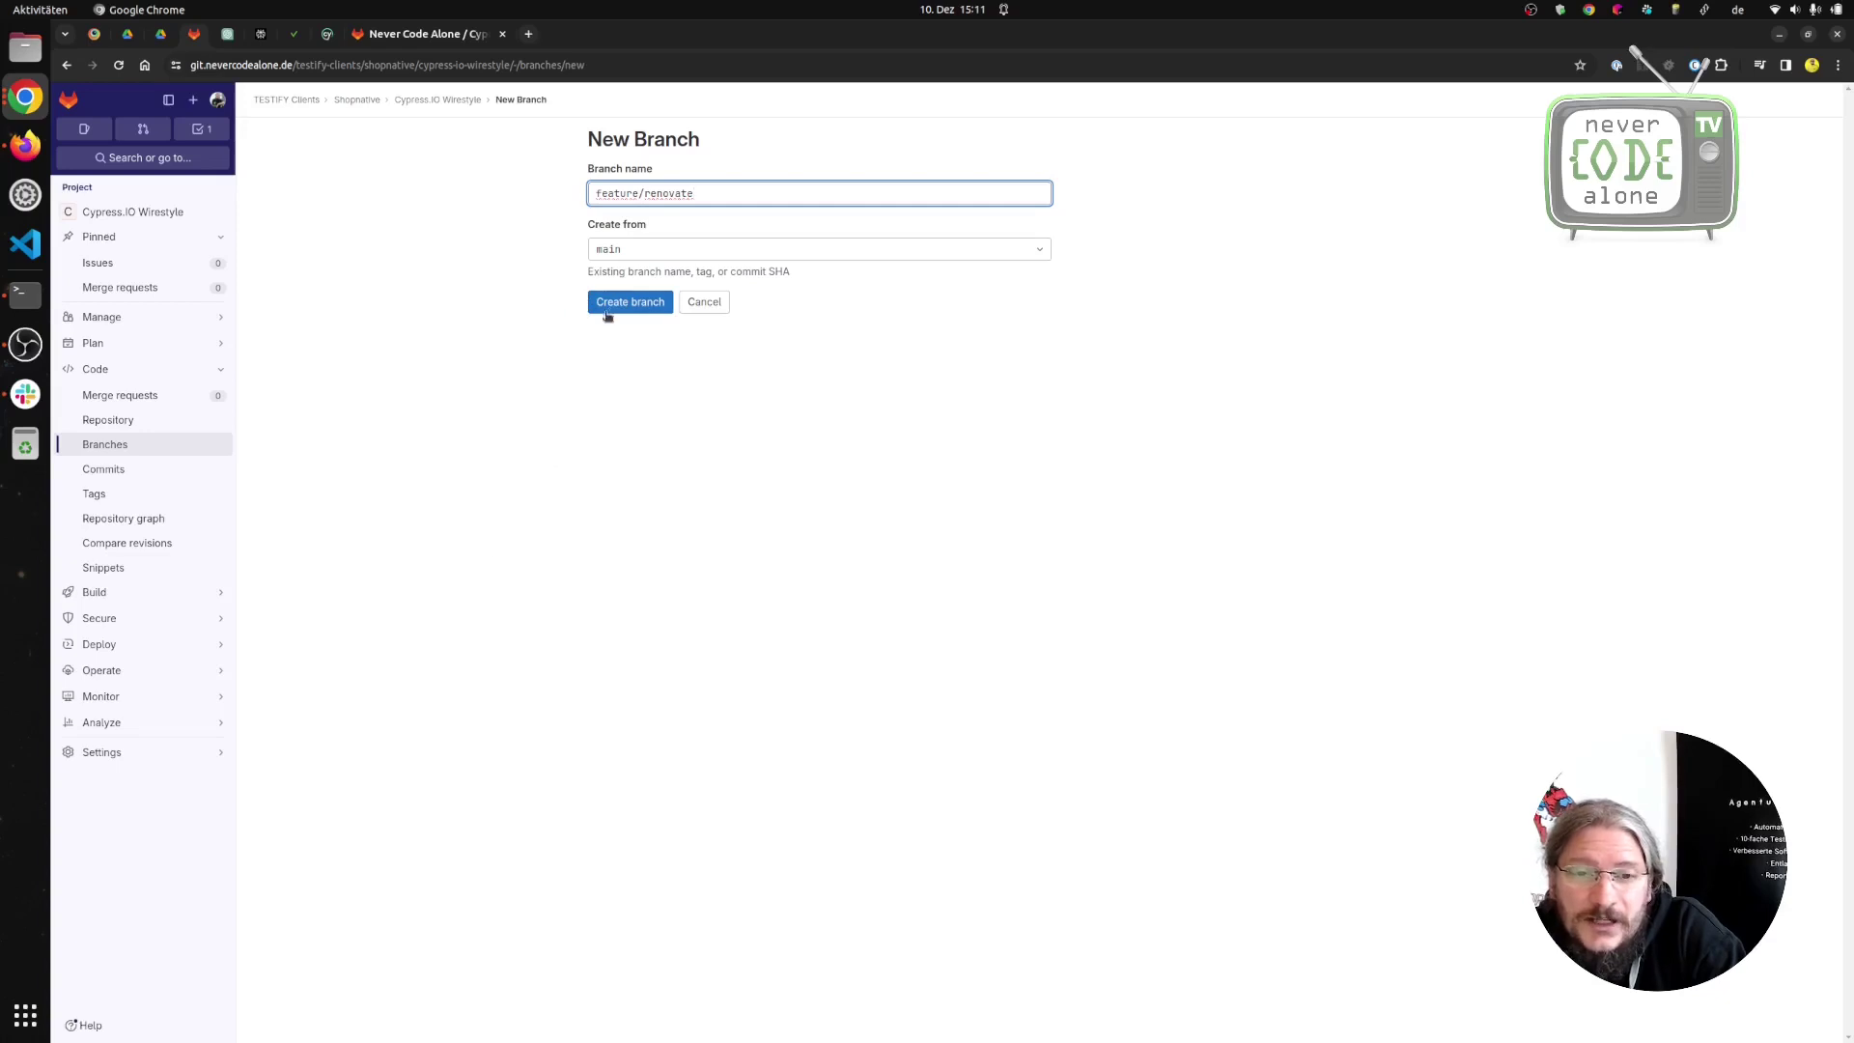
click(637, 311)
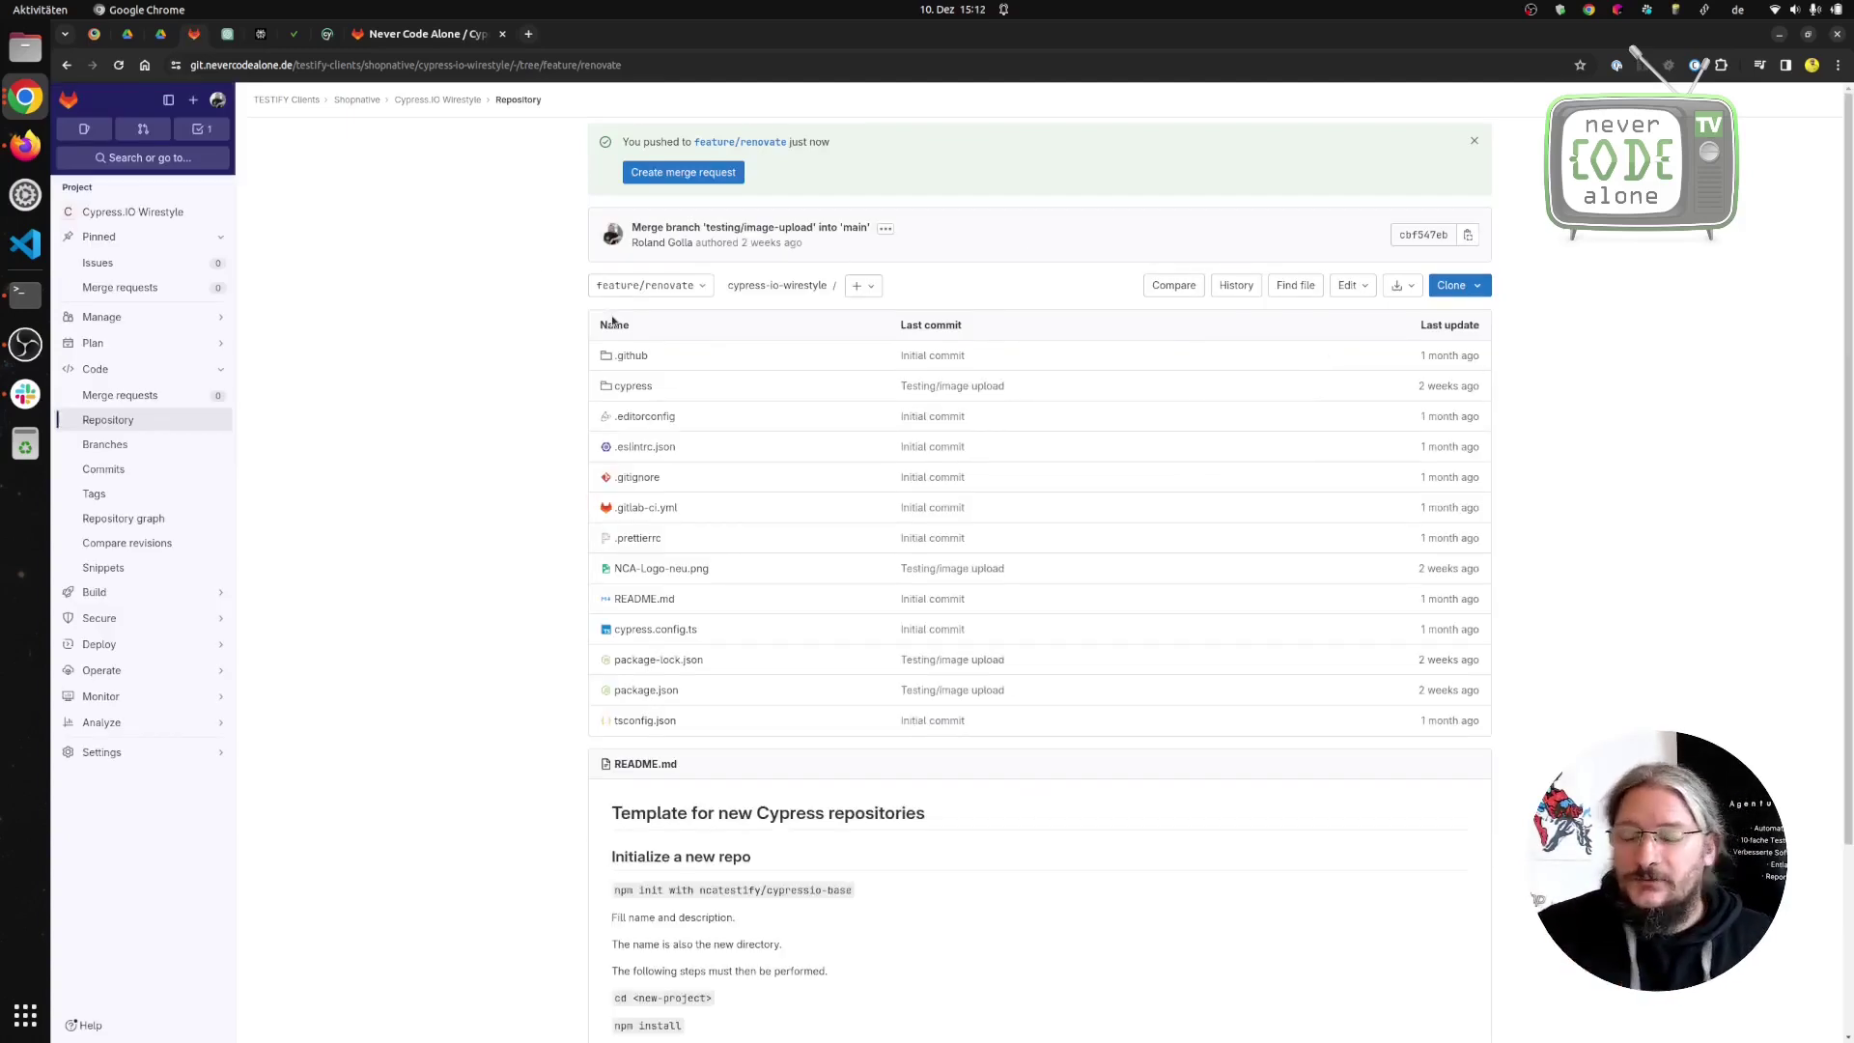
Open the feature/renovate branch's .gitlab-ci.yml file in the Web IDE.
click(646, 510)
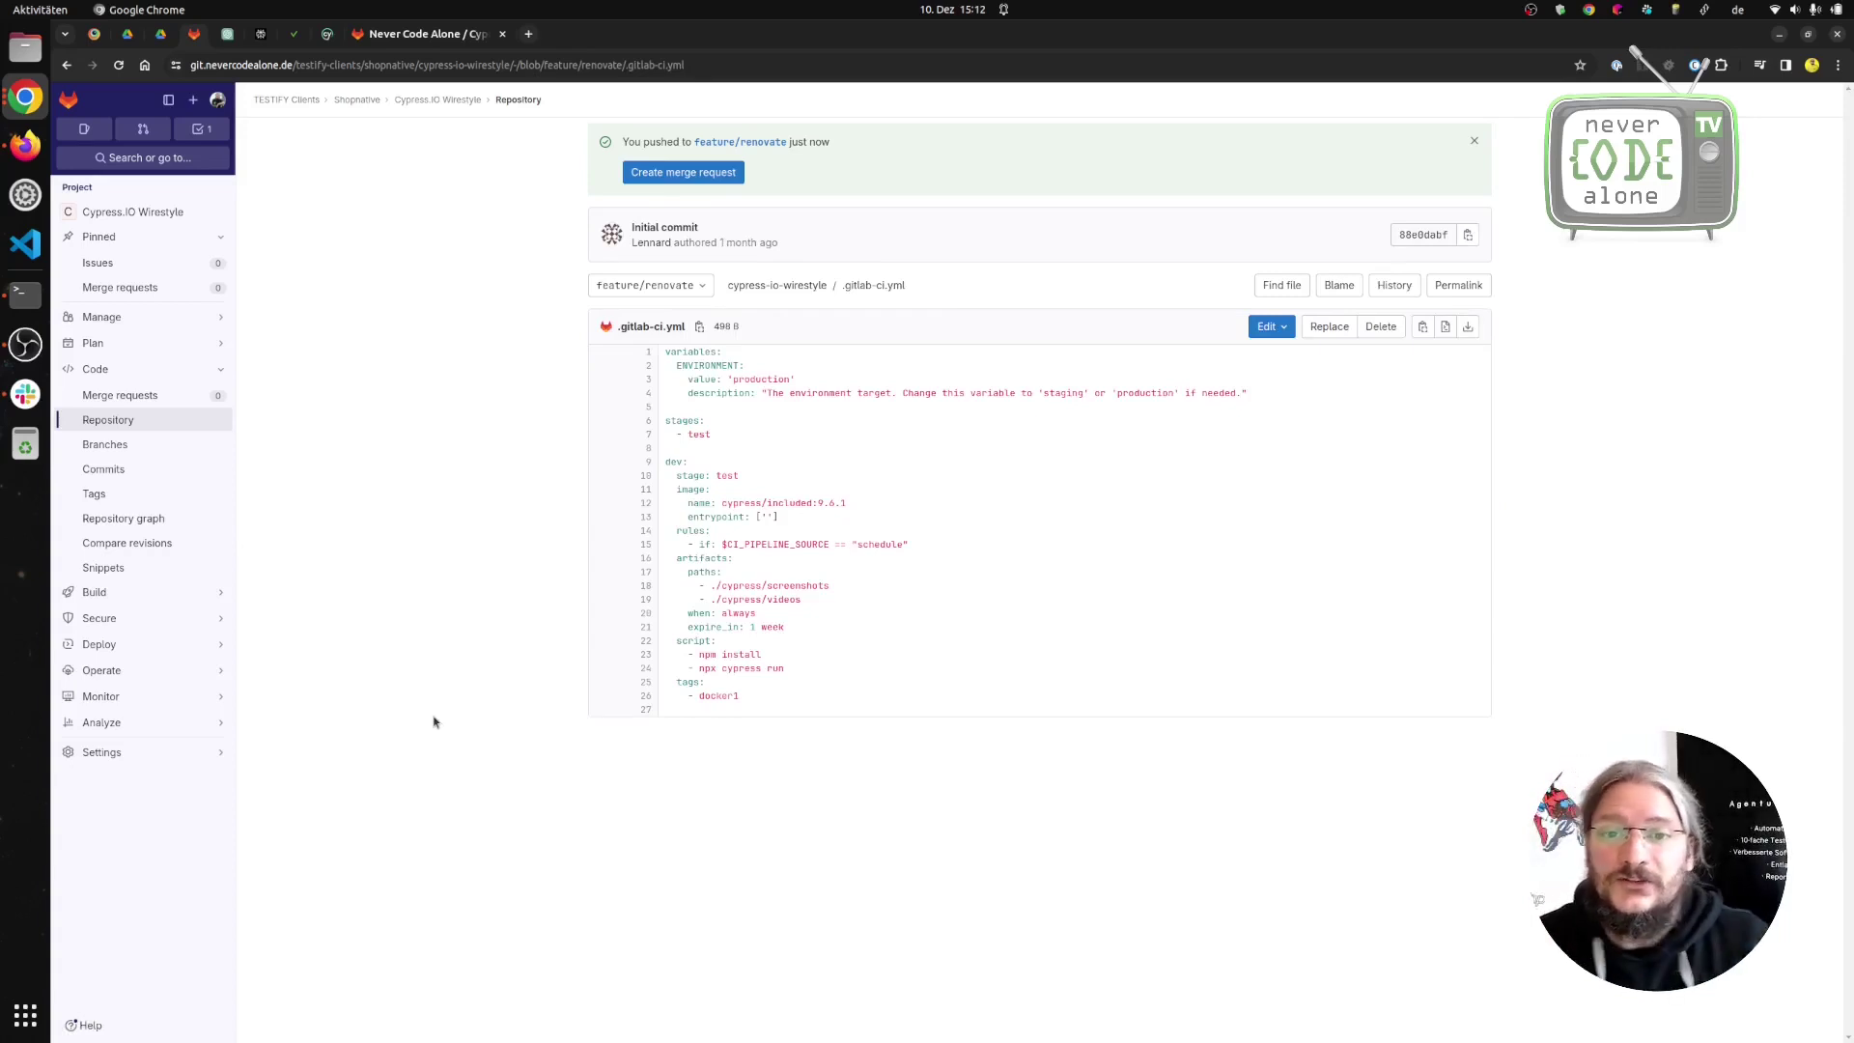
click(1284, 328)
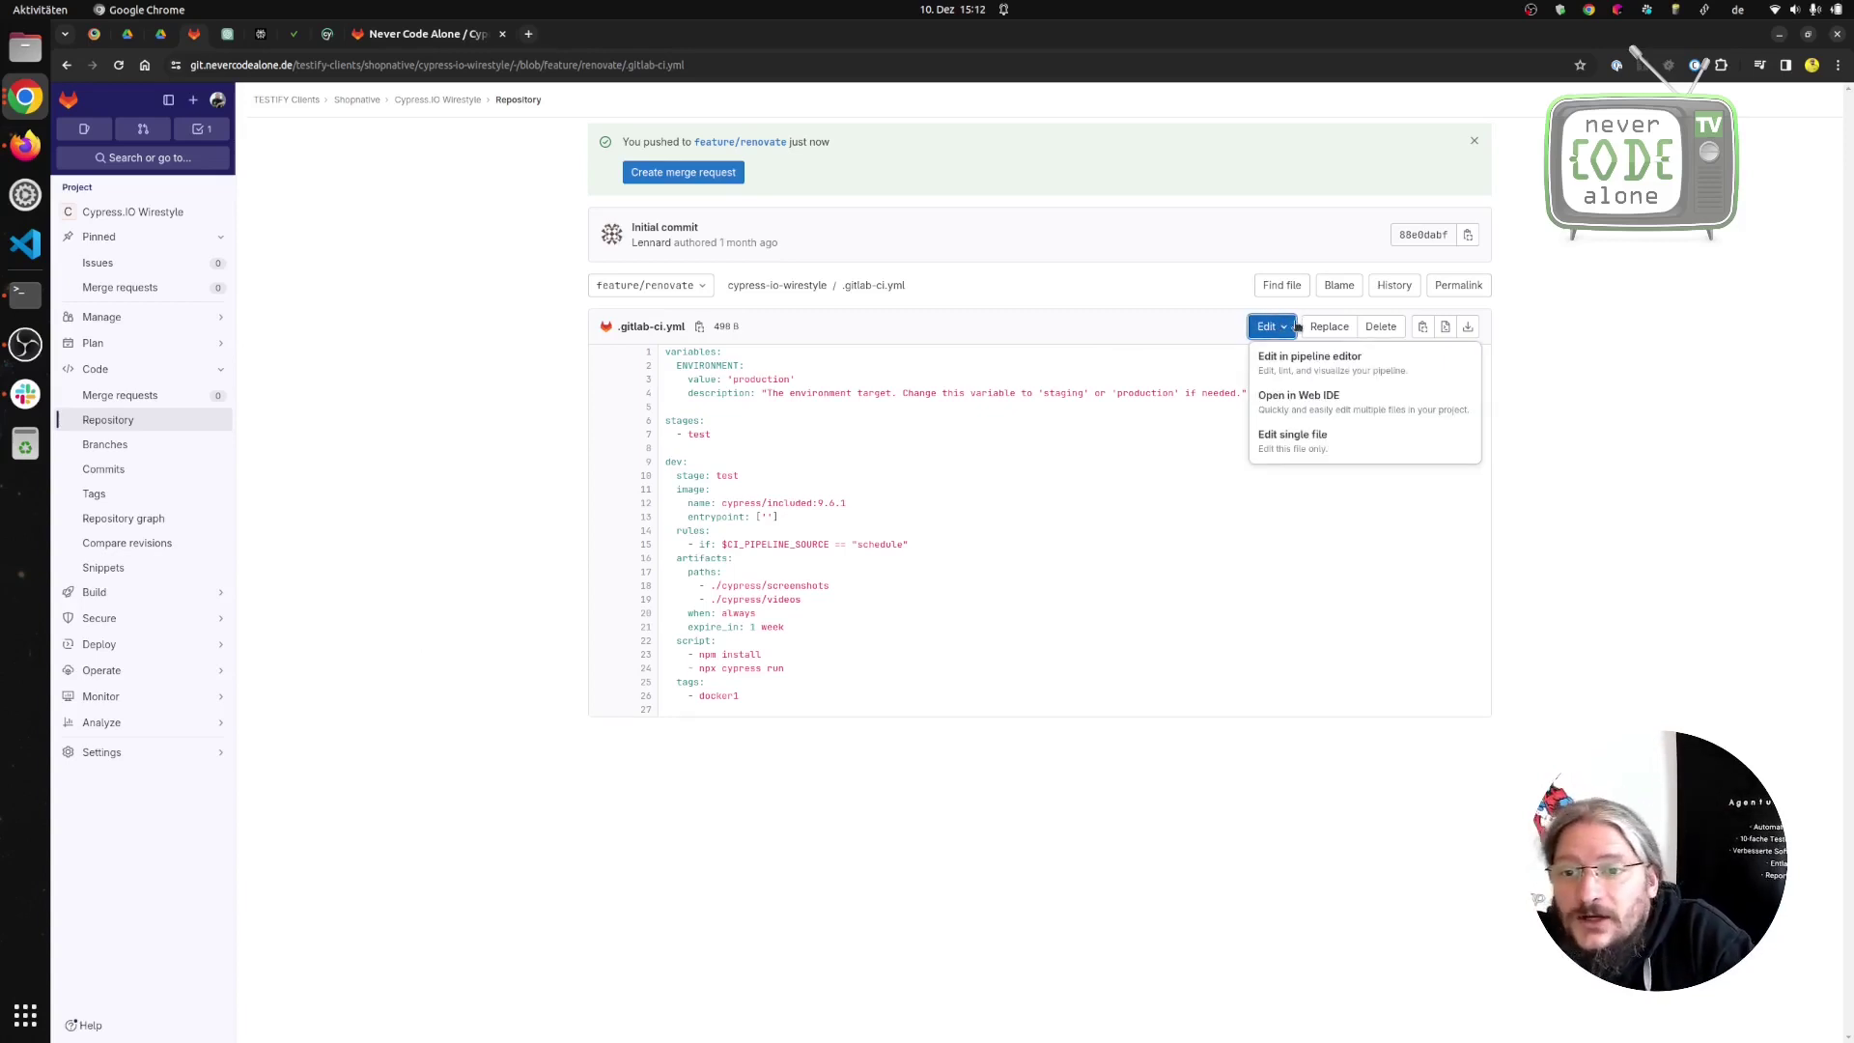
click(1301, 406)
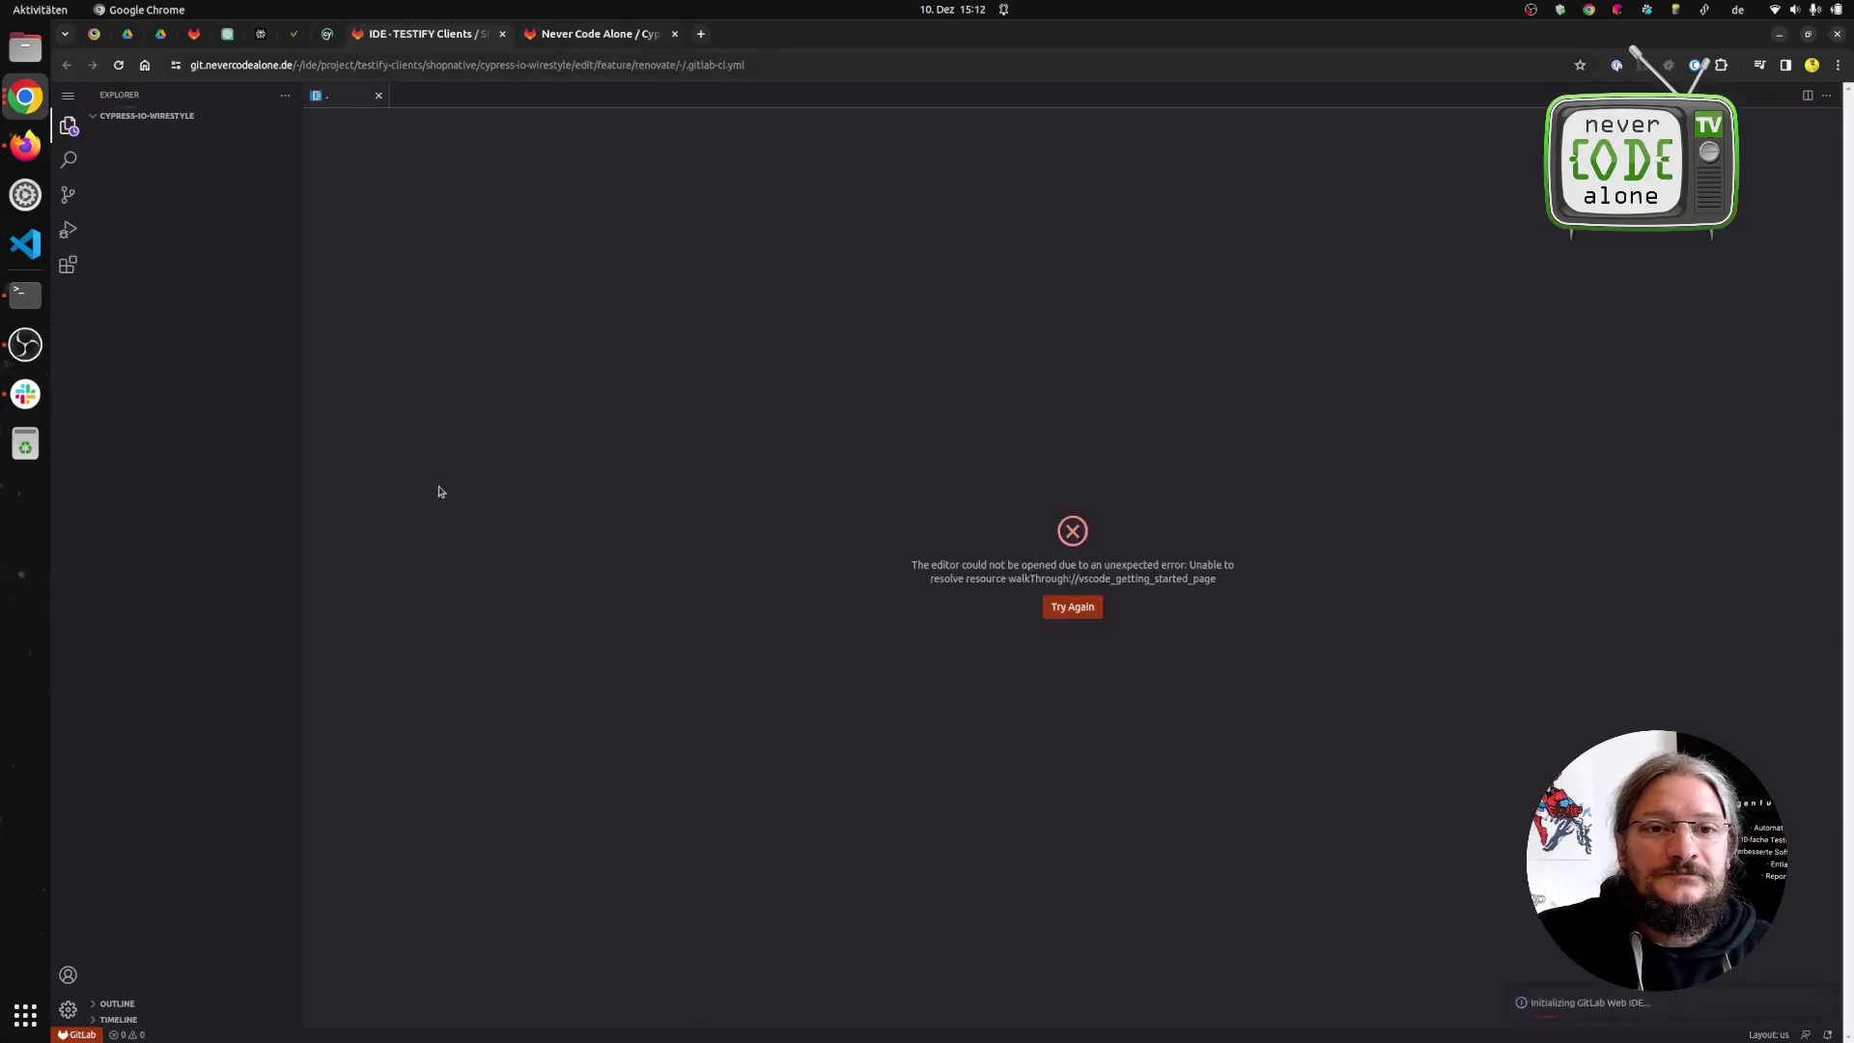
Copy the whole include snippet for the central configuration from the Cypress GitLab CI CD File project's README.
click(599, 36)
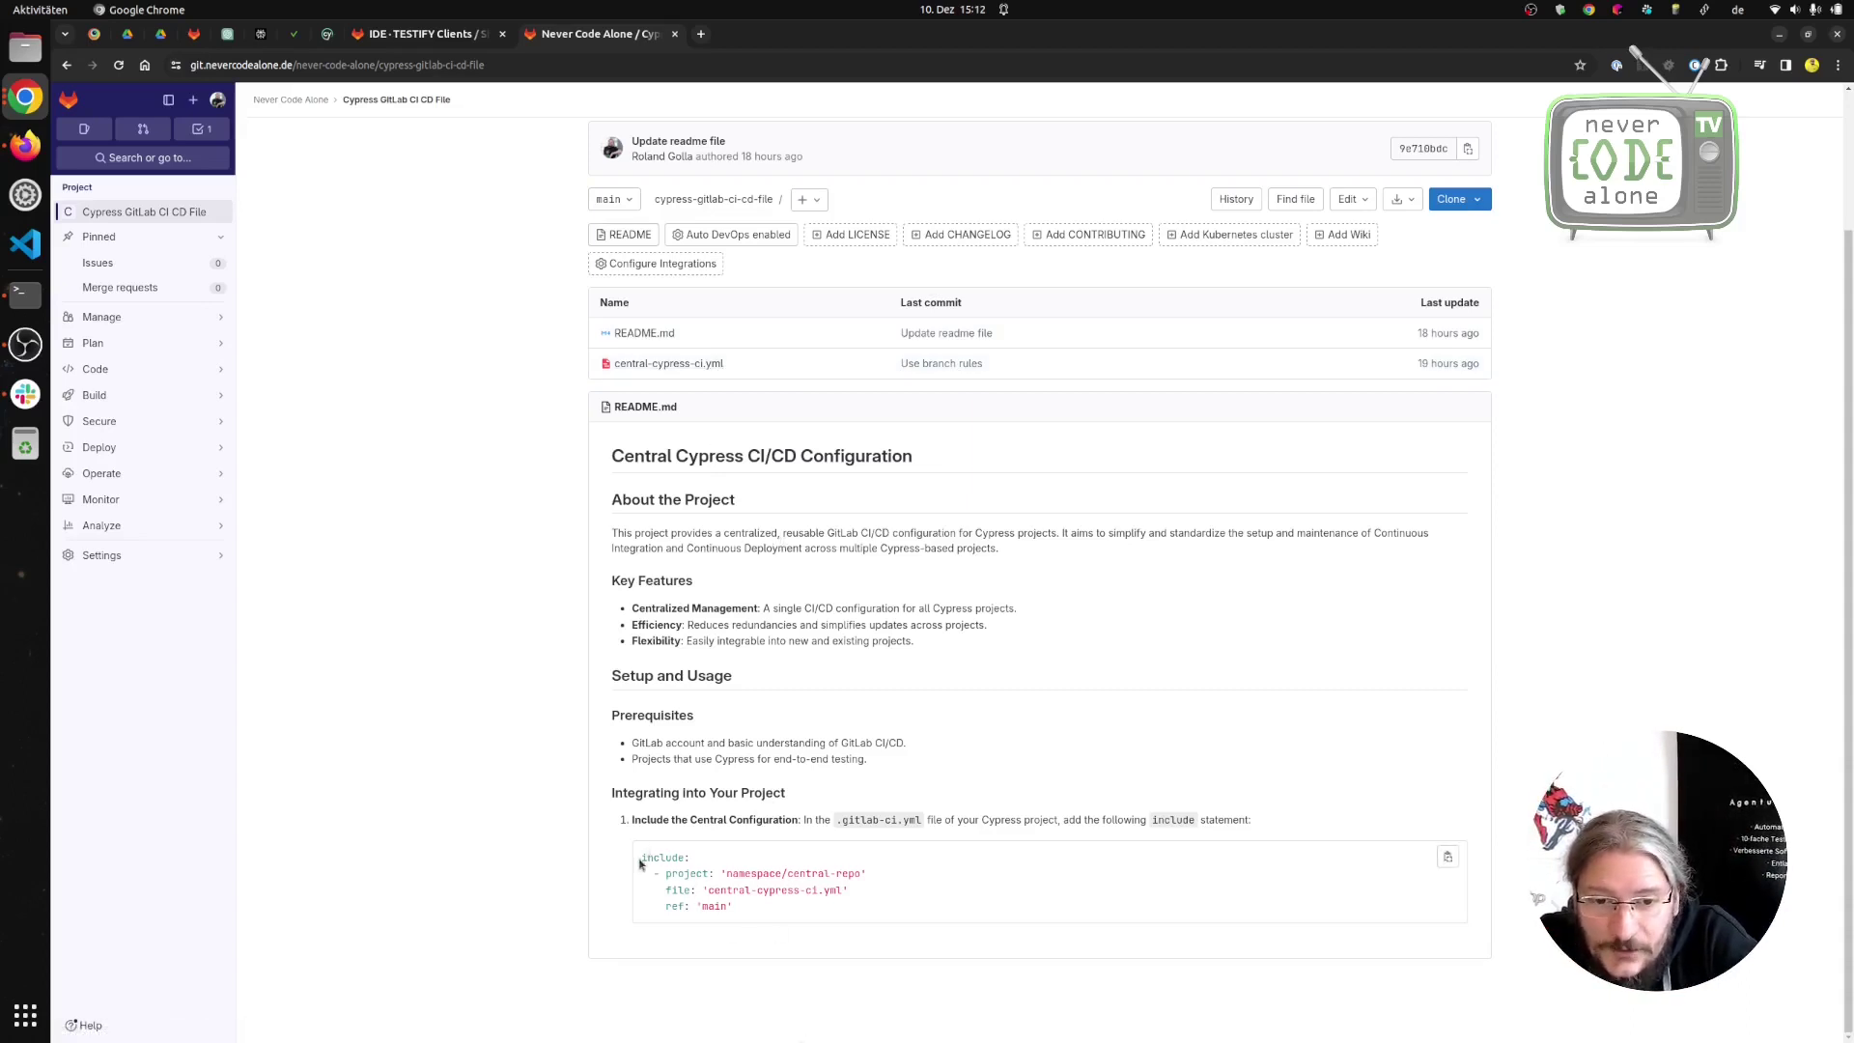
drag(639, 856, 764, 909)
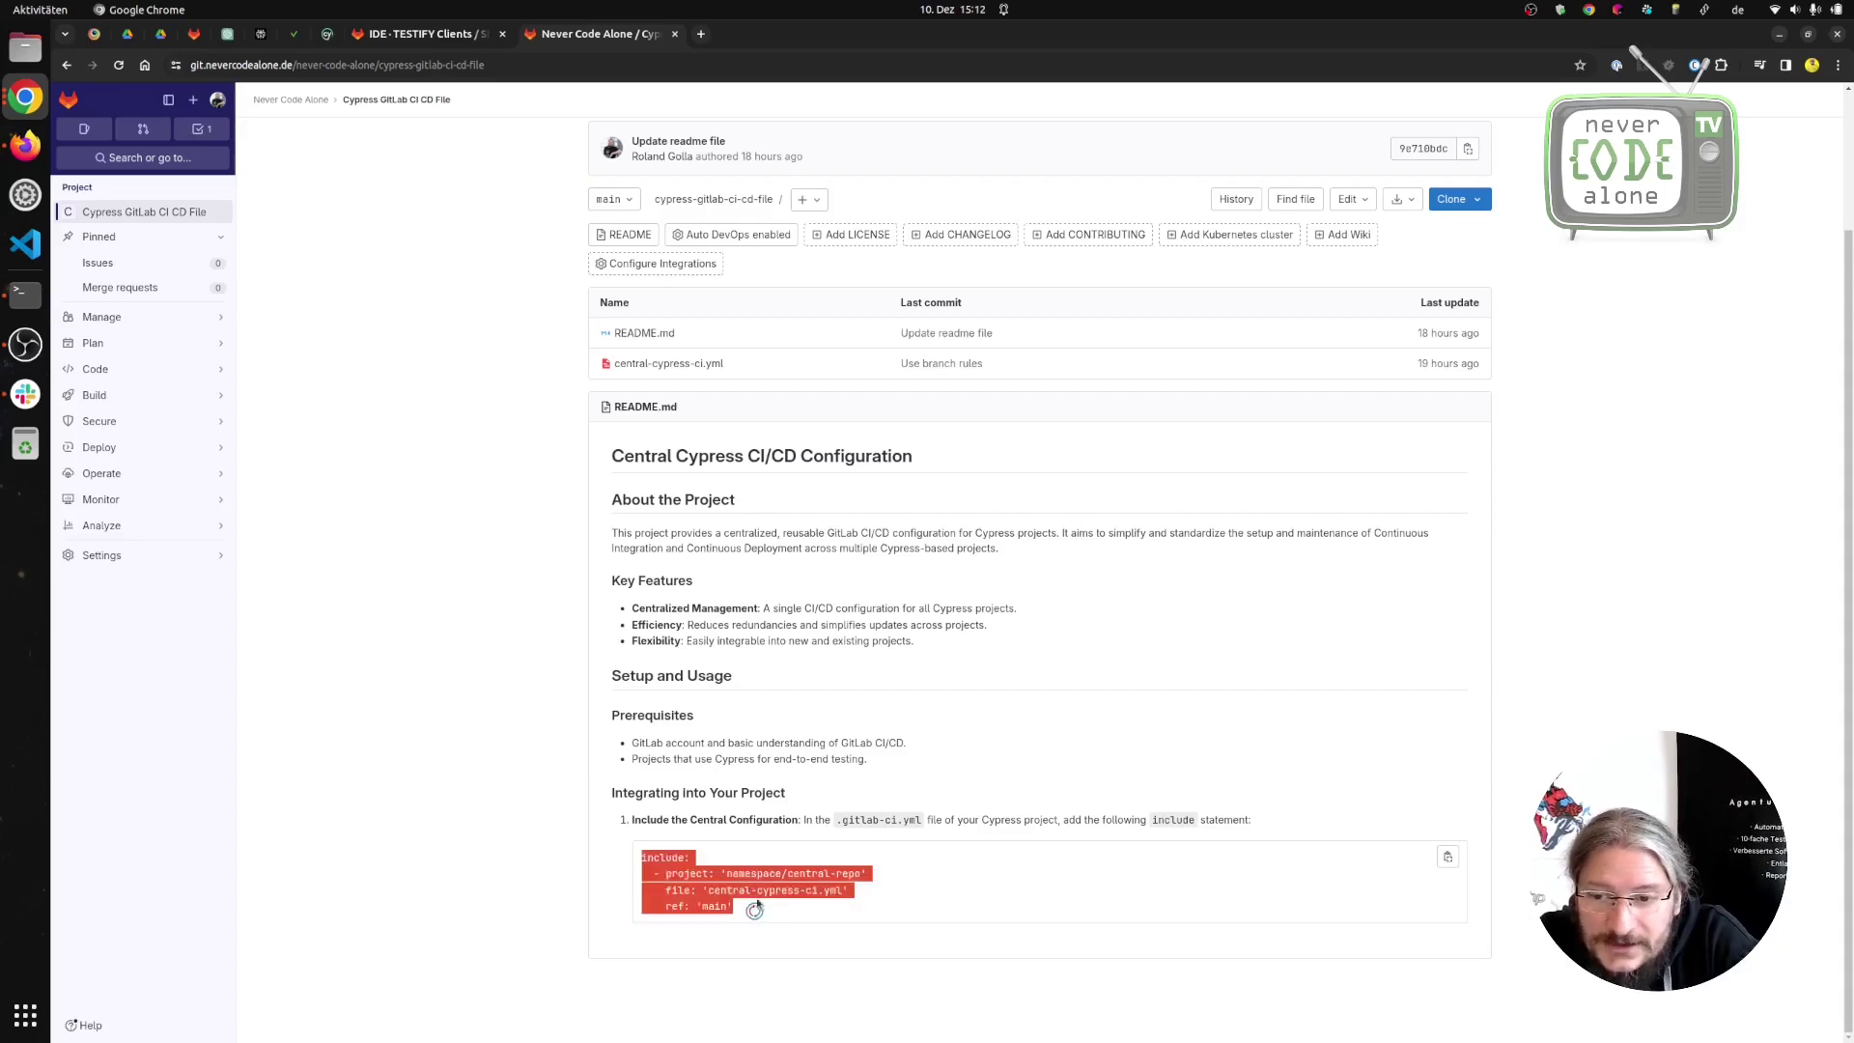
right_click(693, 886)
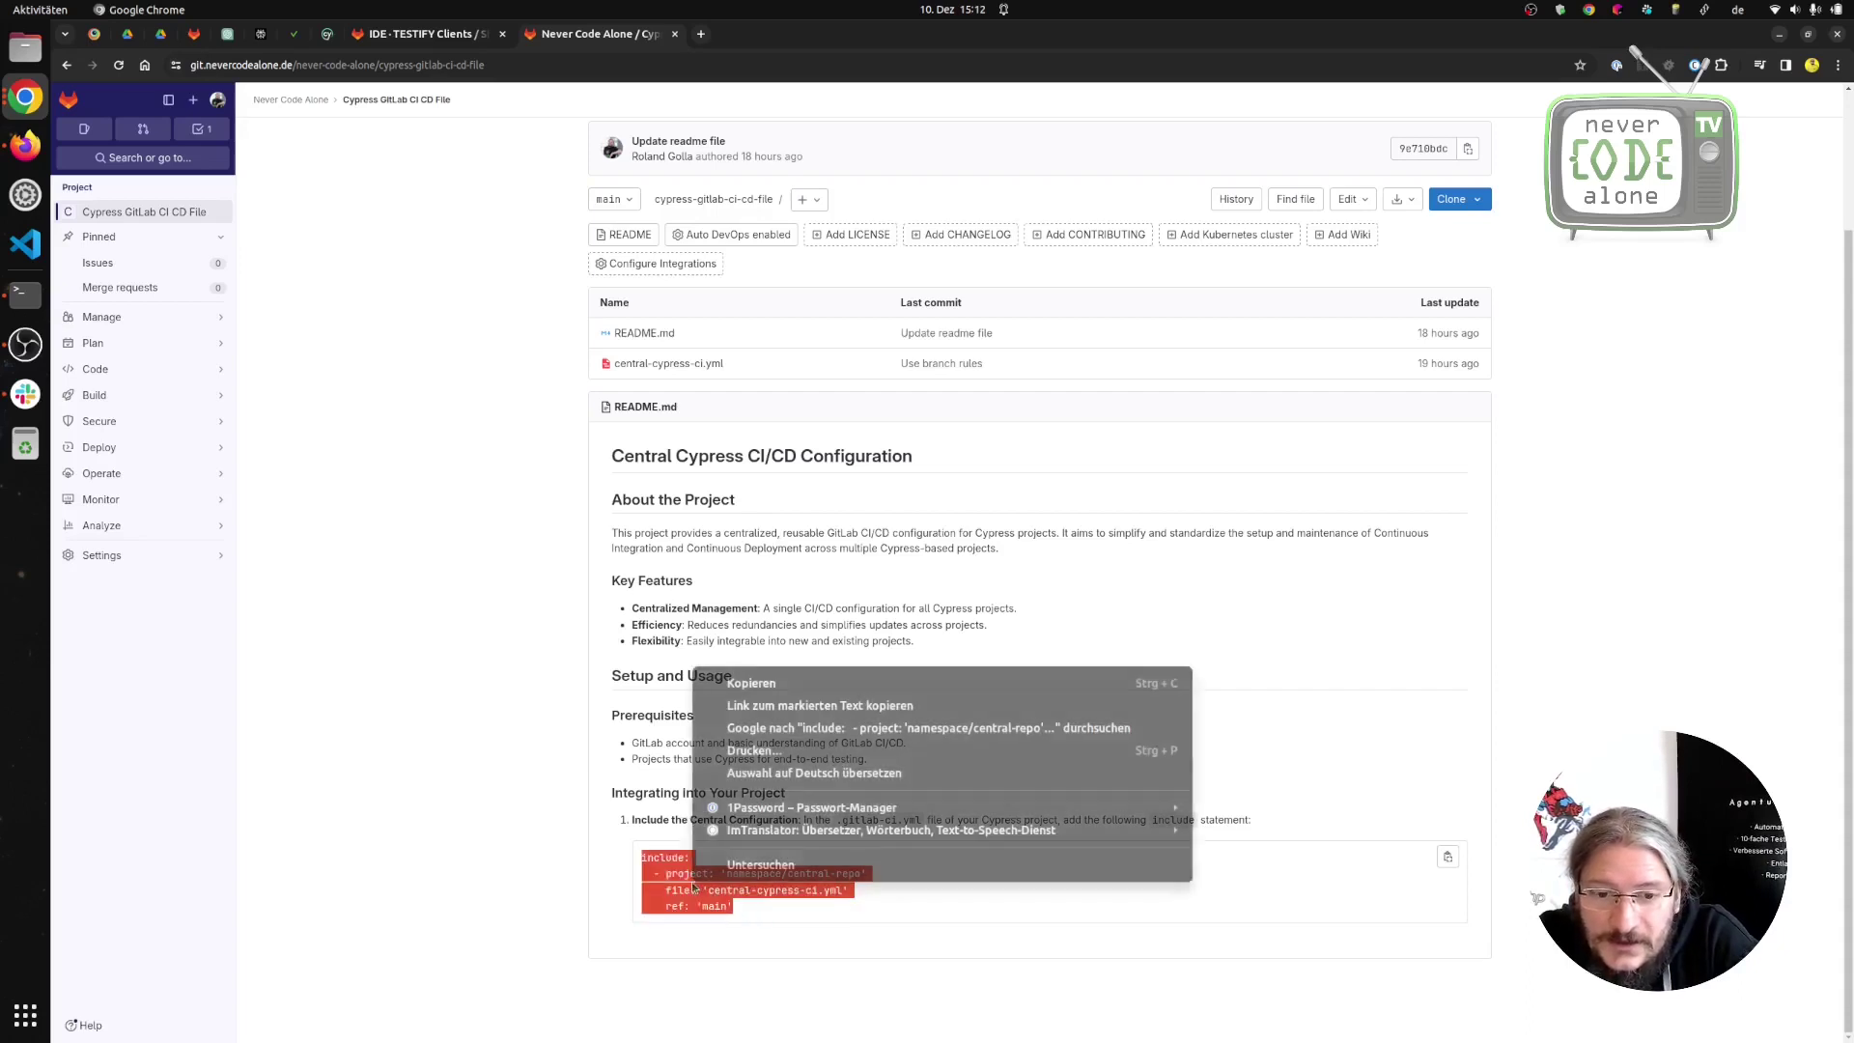
click(796, 684)
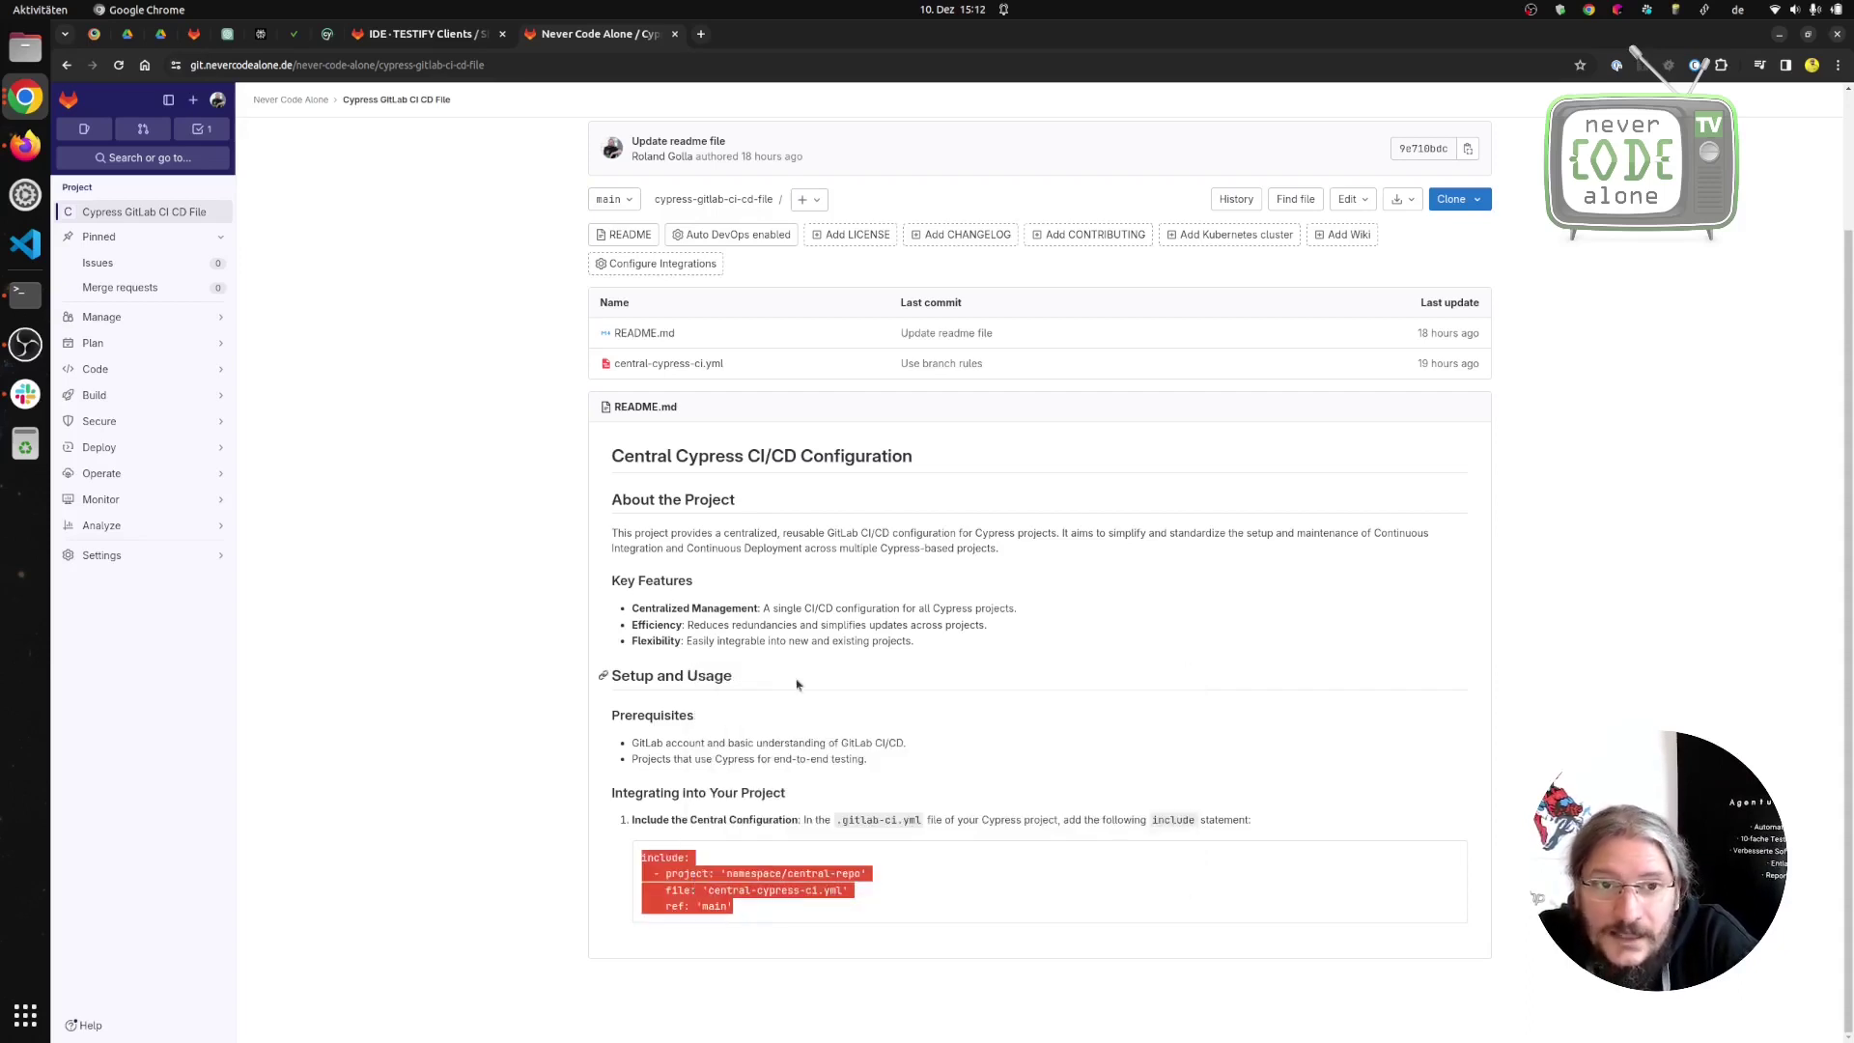
Replace the entire content of .gitlab-ci.yml in the Web IDE with the copied include snippet.
click(410, 38)
click(635, 490)
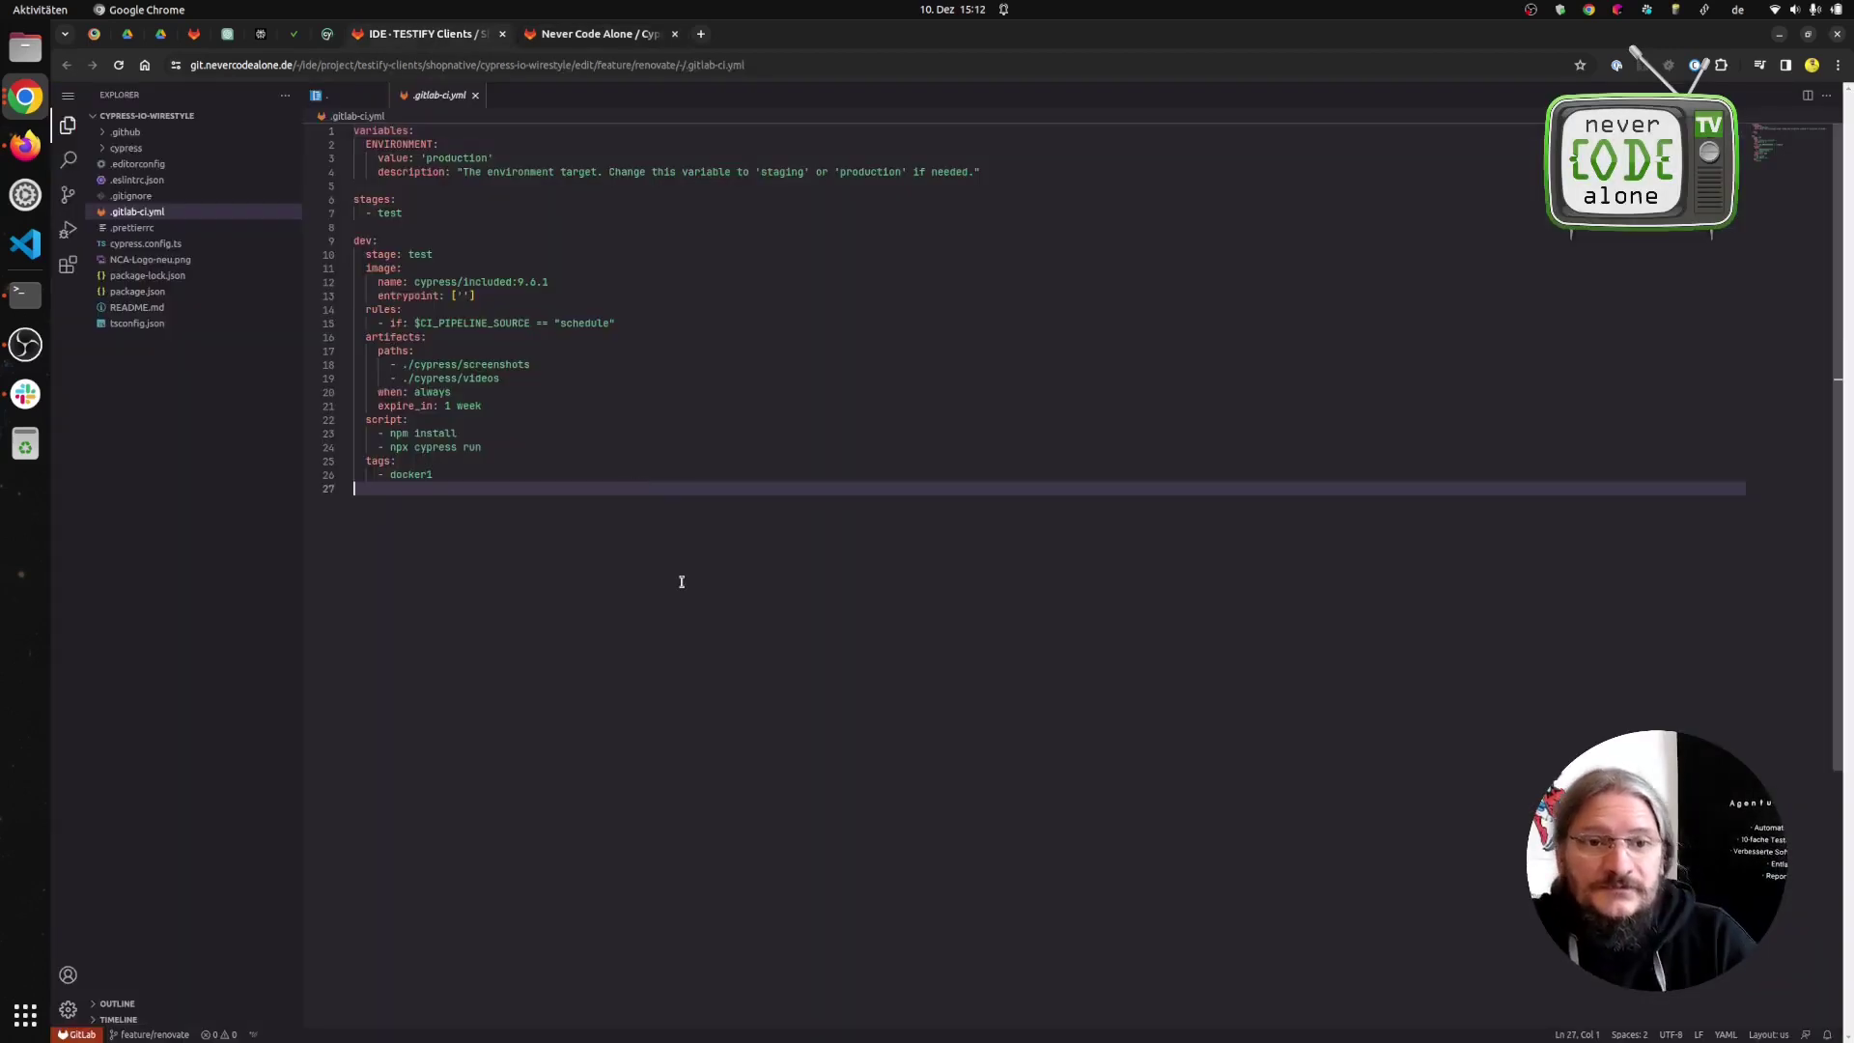
key(ctrl+a)
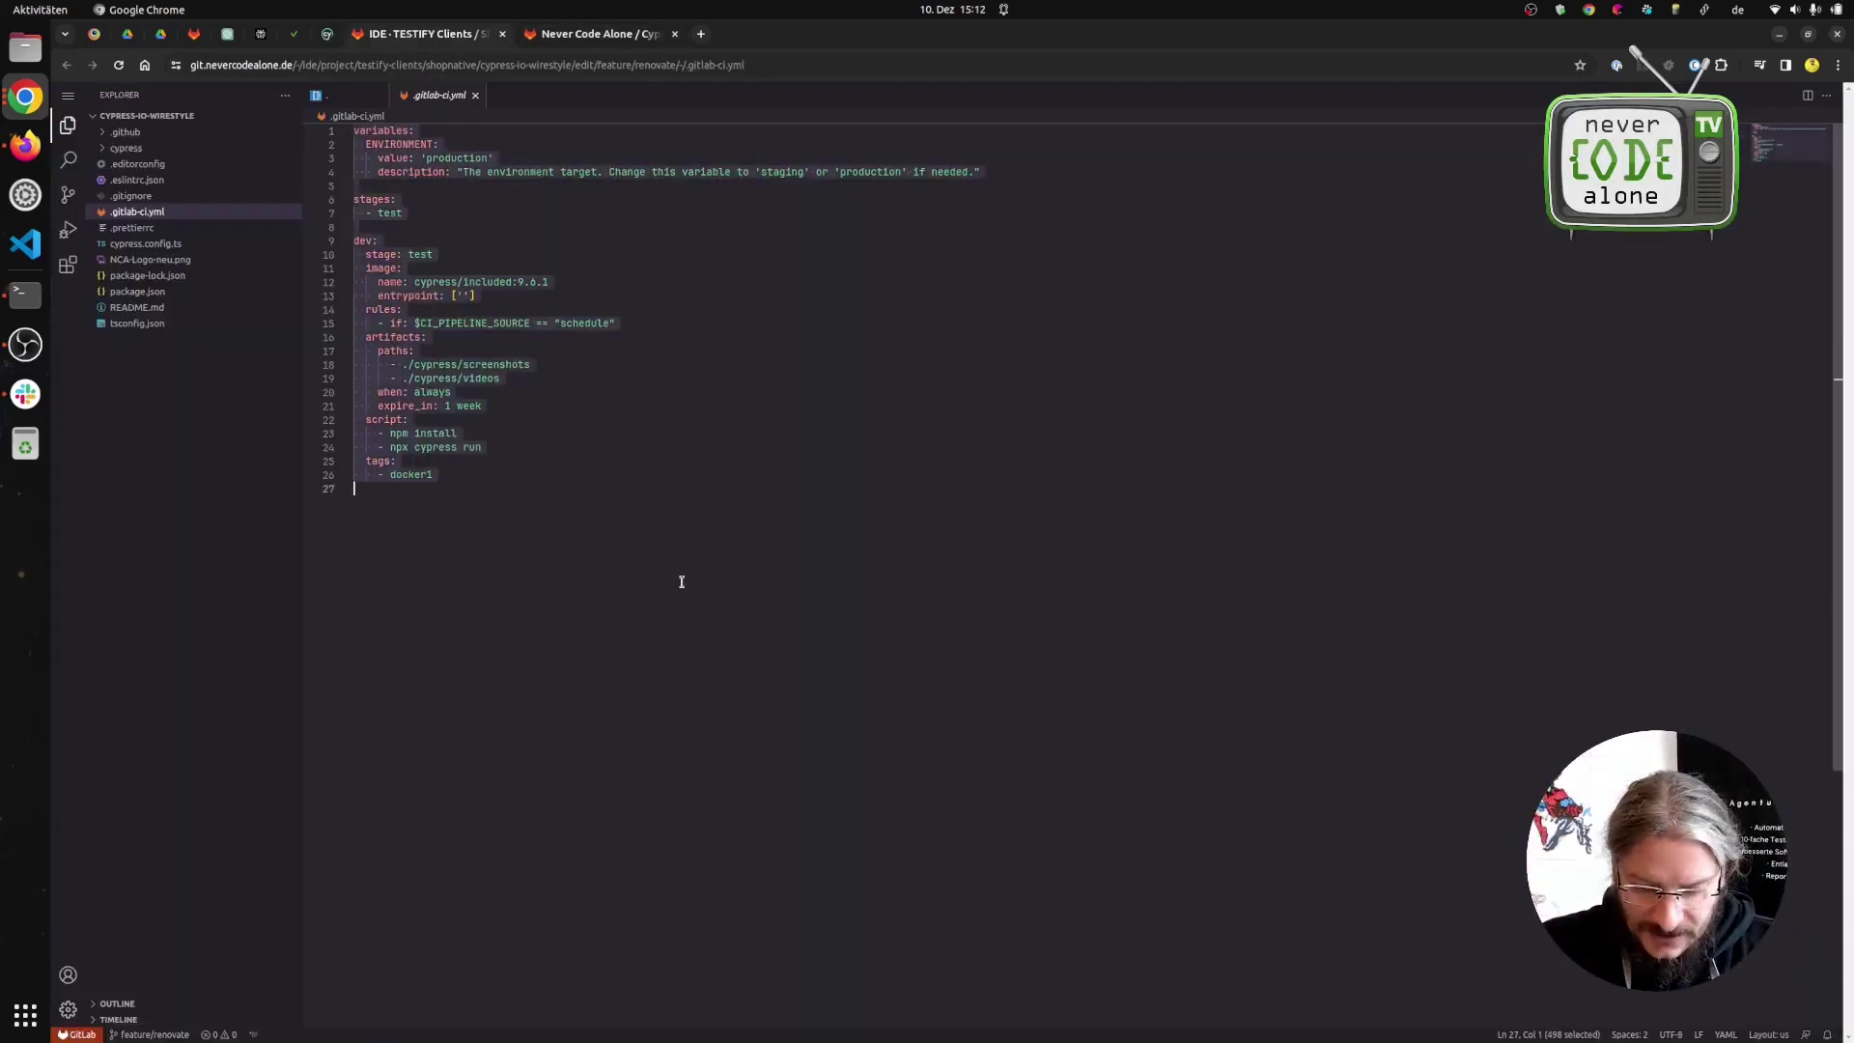
key(ctrl+v)
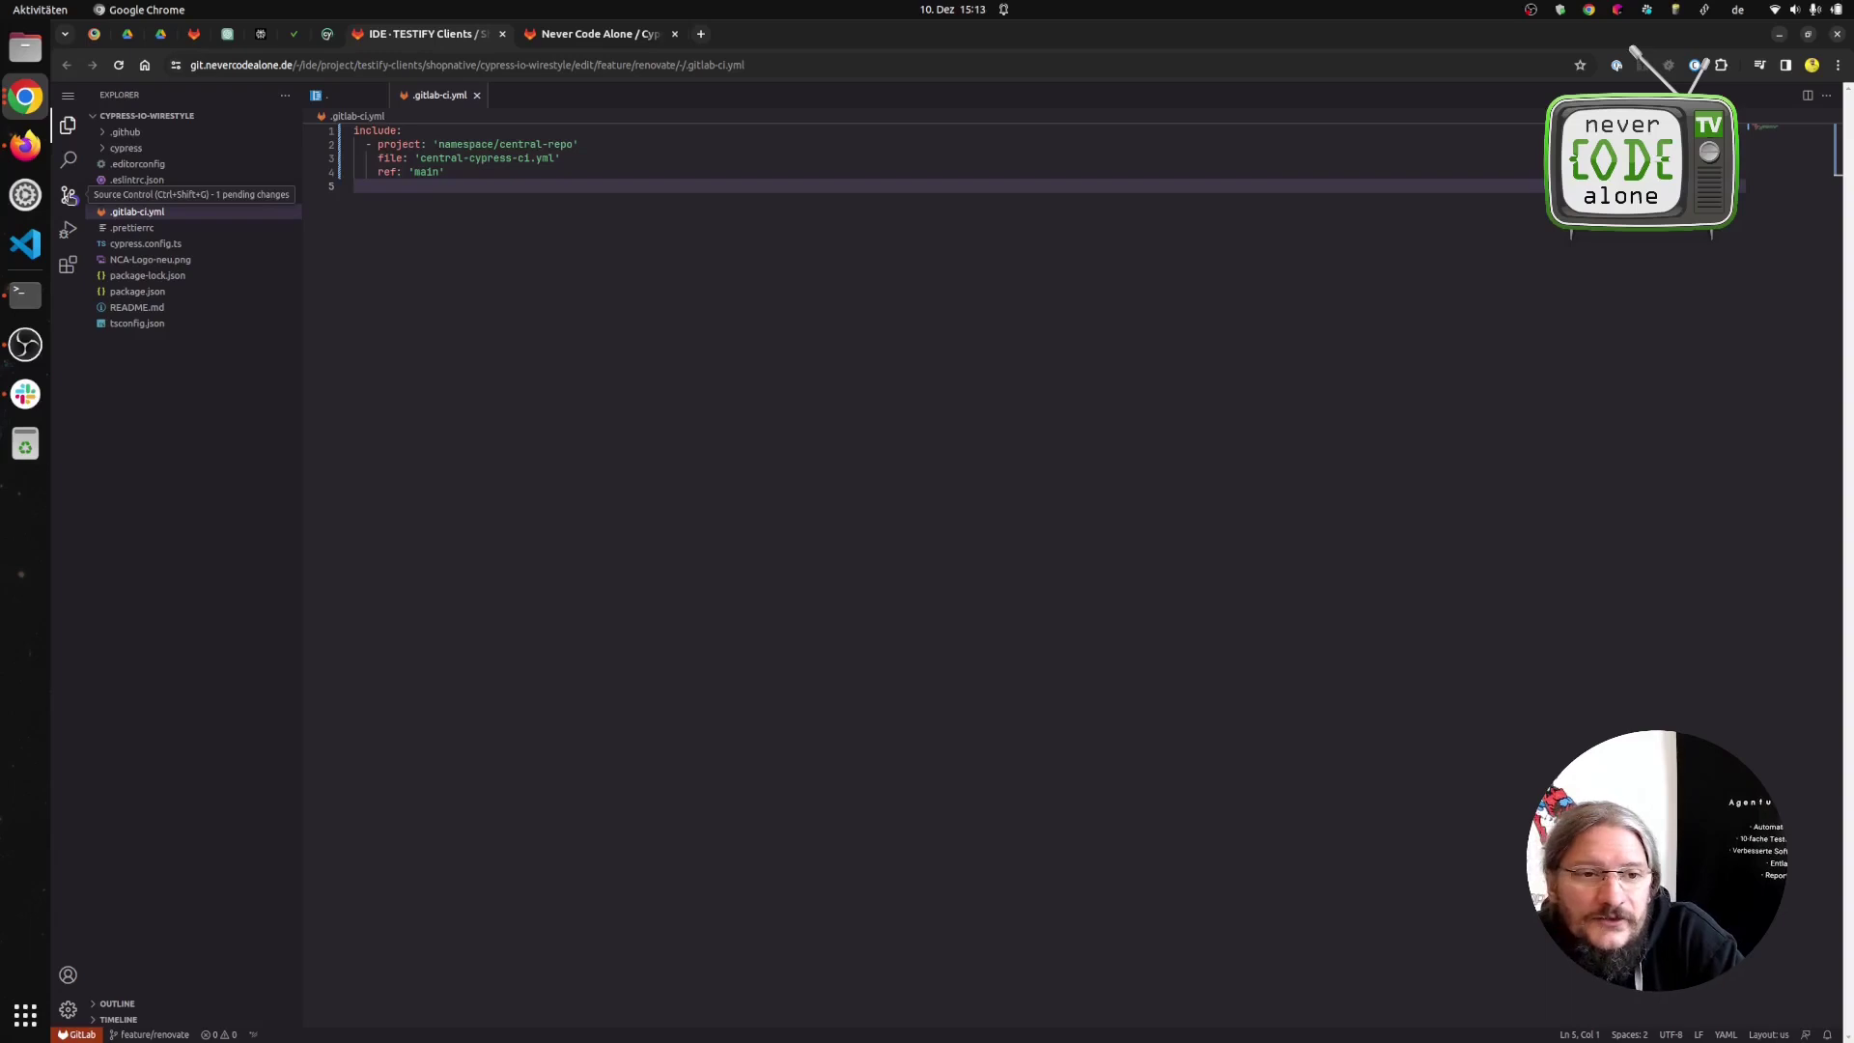
Review the .gitlab-ci.yml changes and commit them to feature/renovate with the message "Use central GitLab CI CD file.".
click(69, 196)
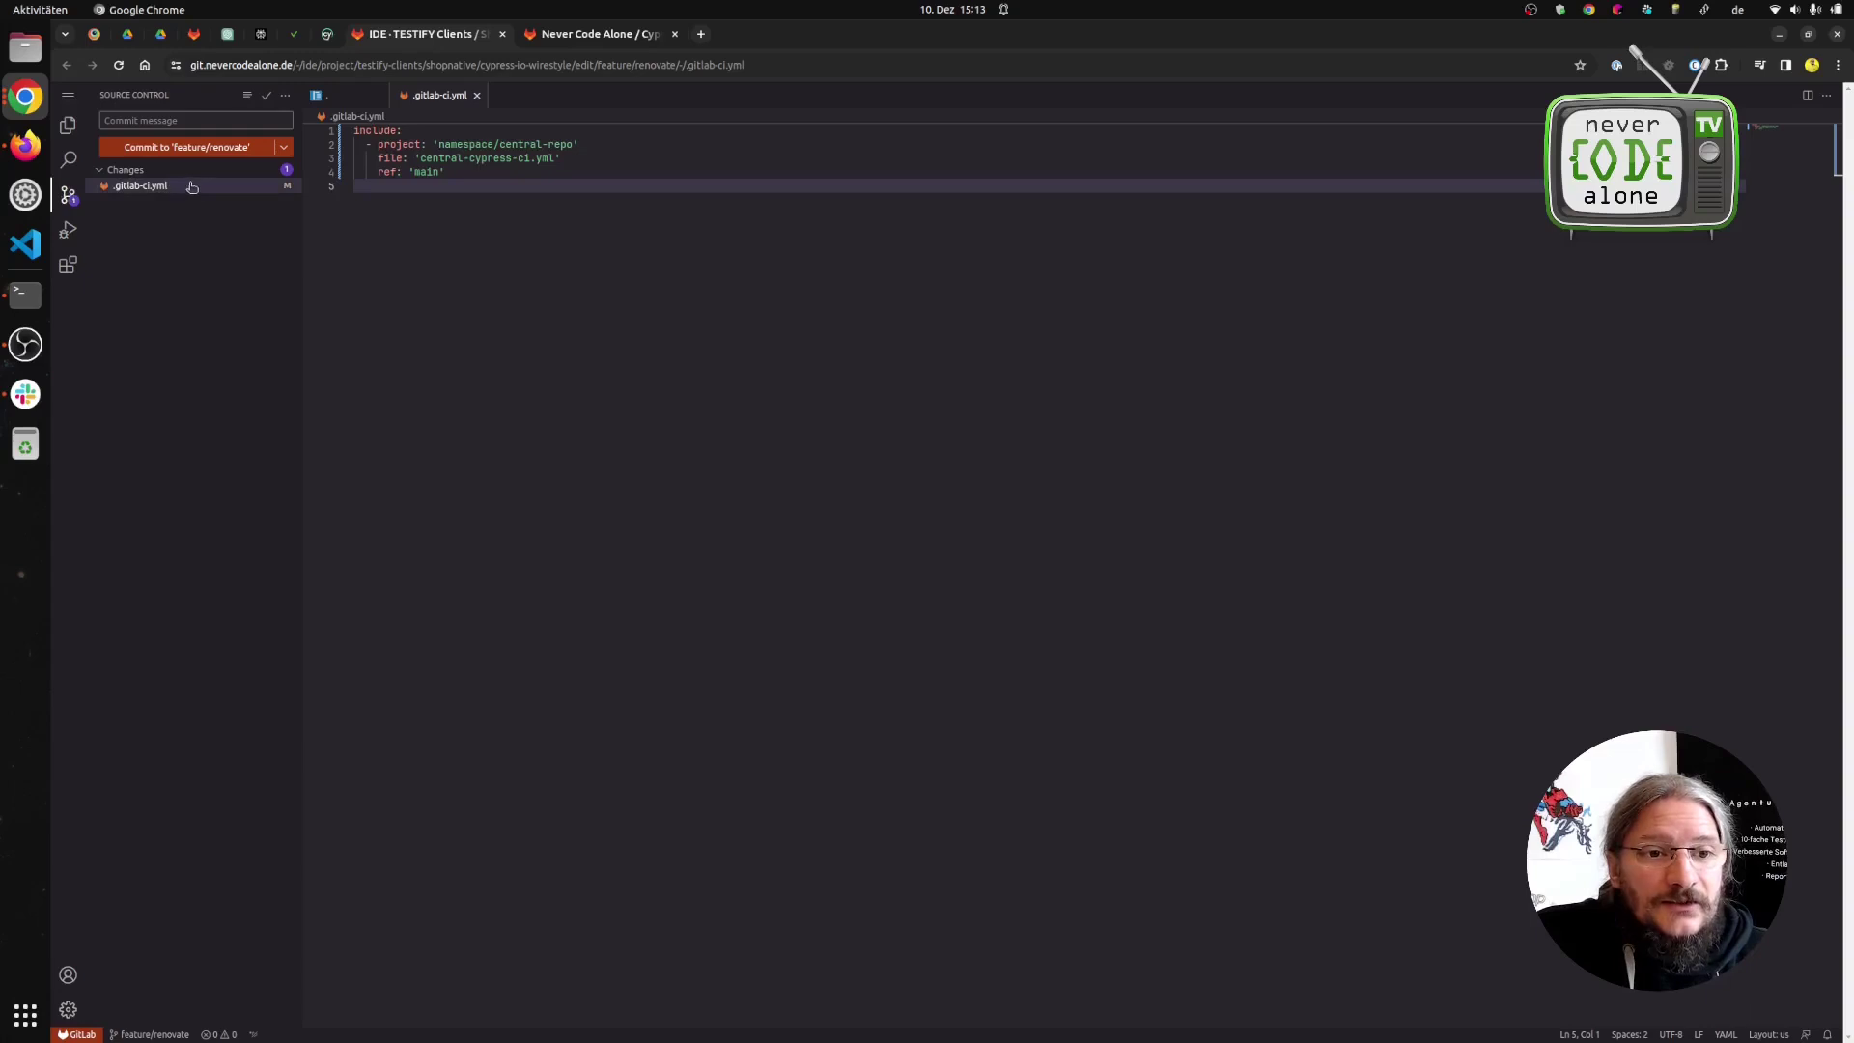
click(141, 185)
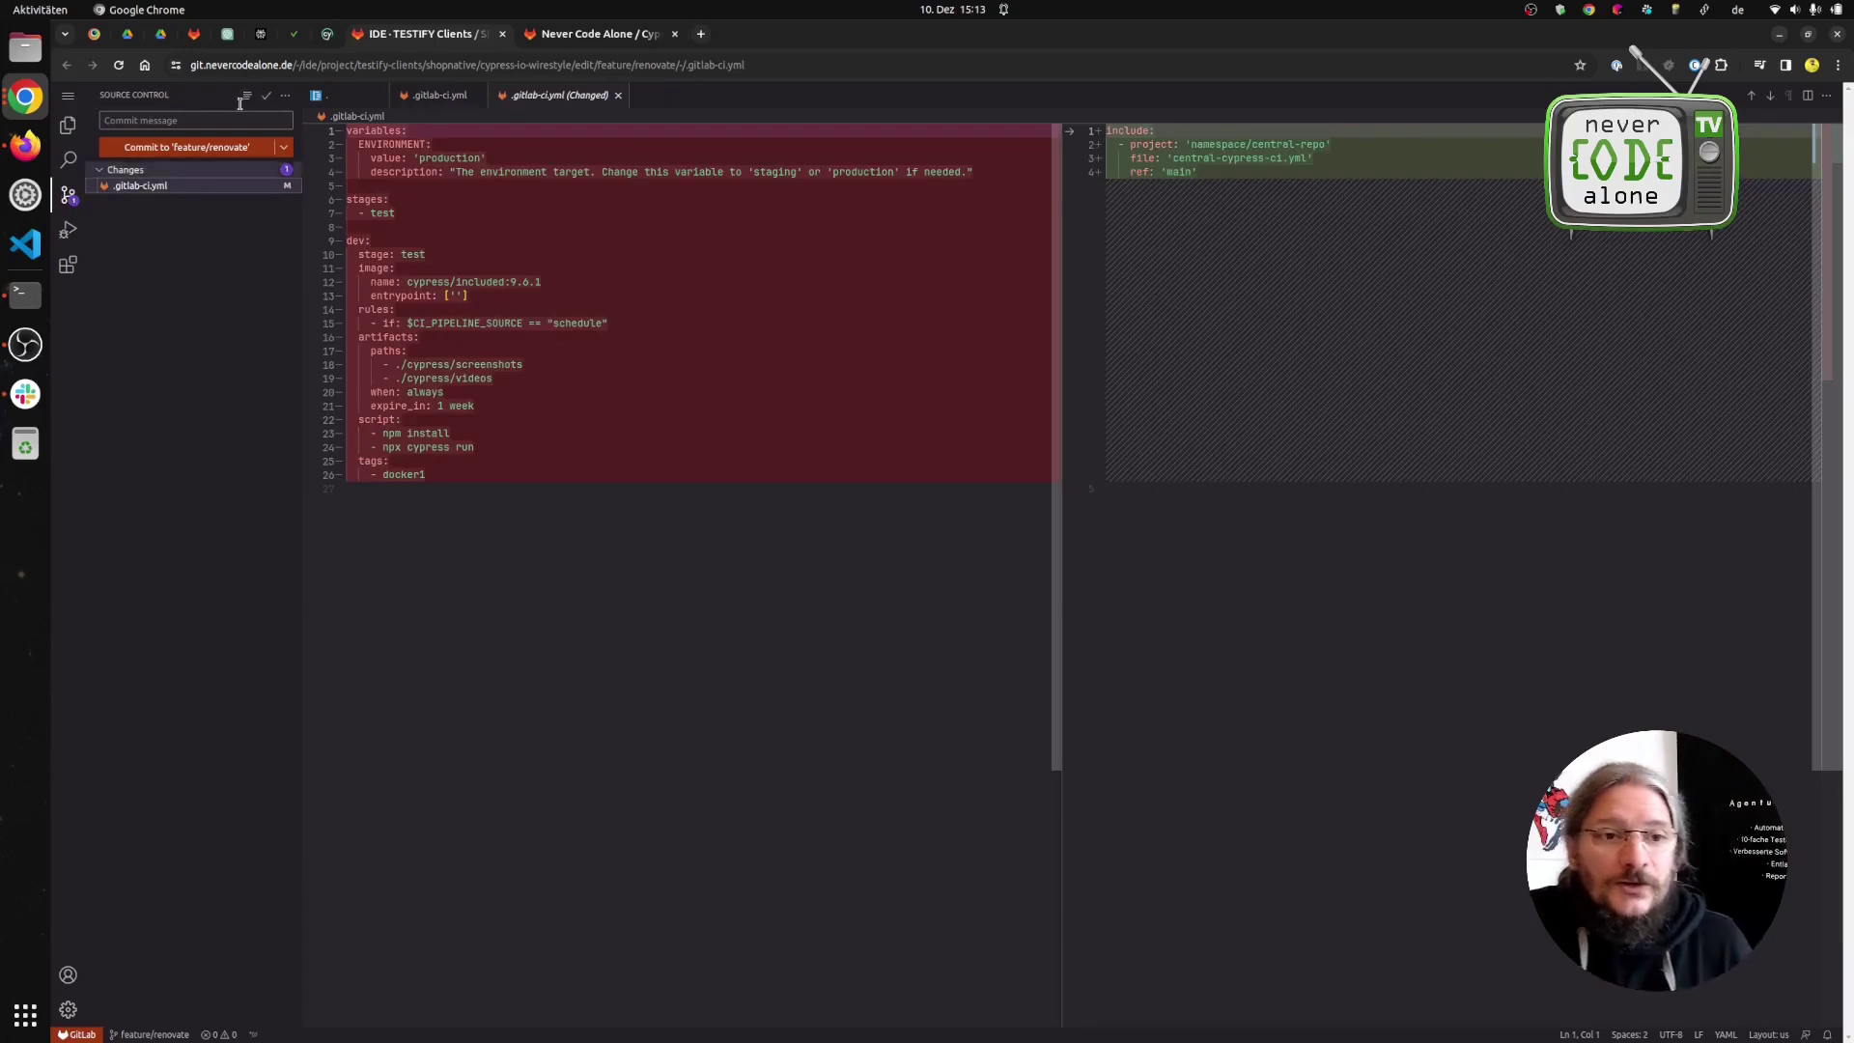
click(189, 119)
text(us)
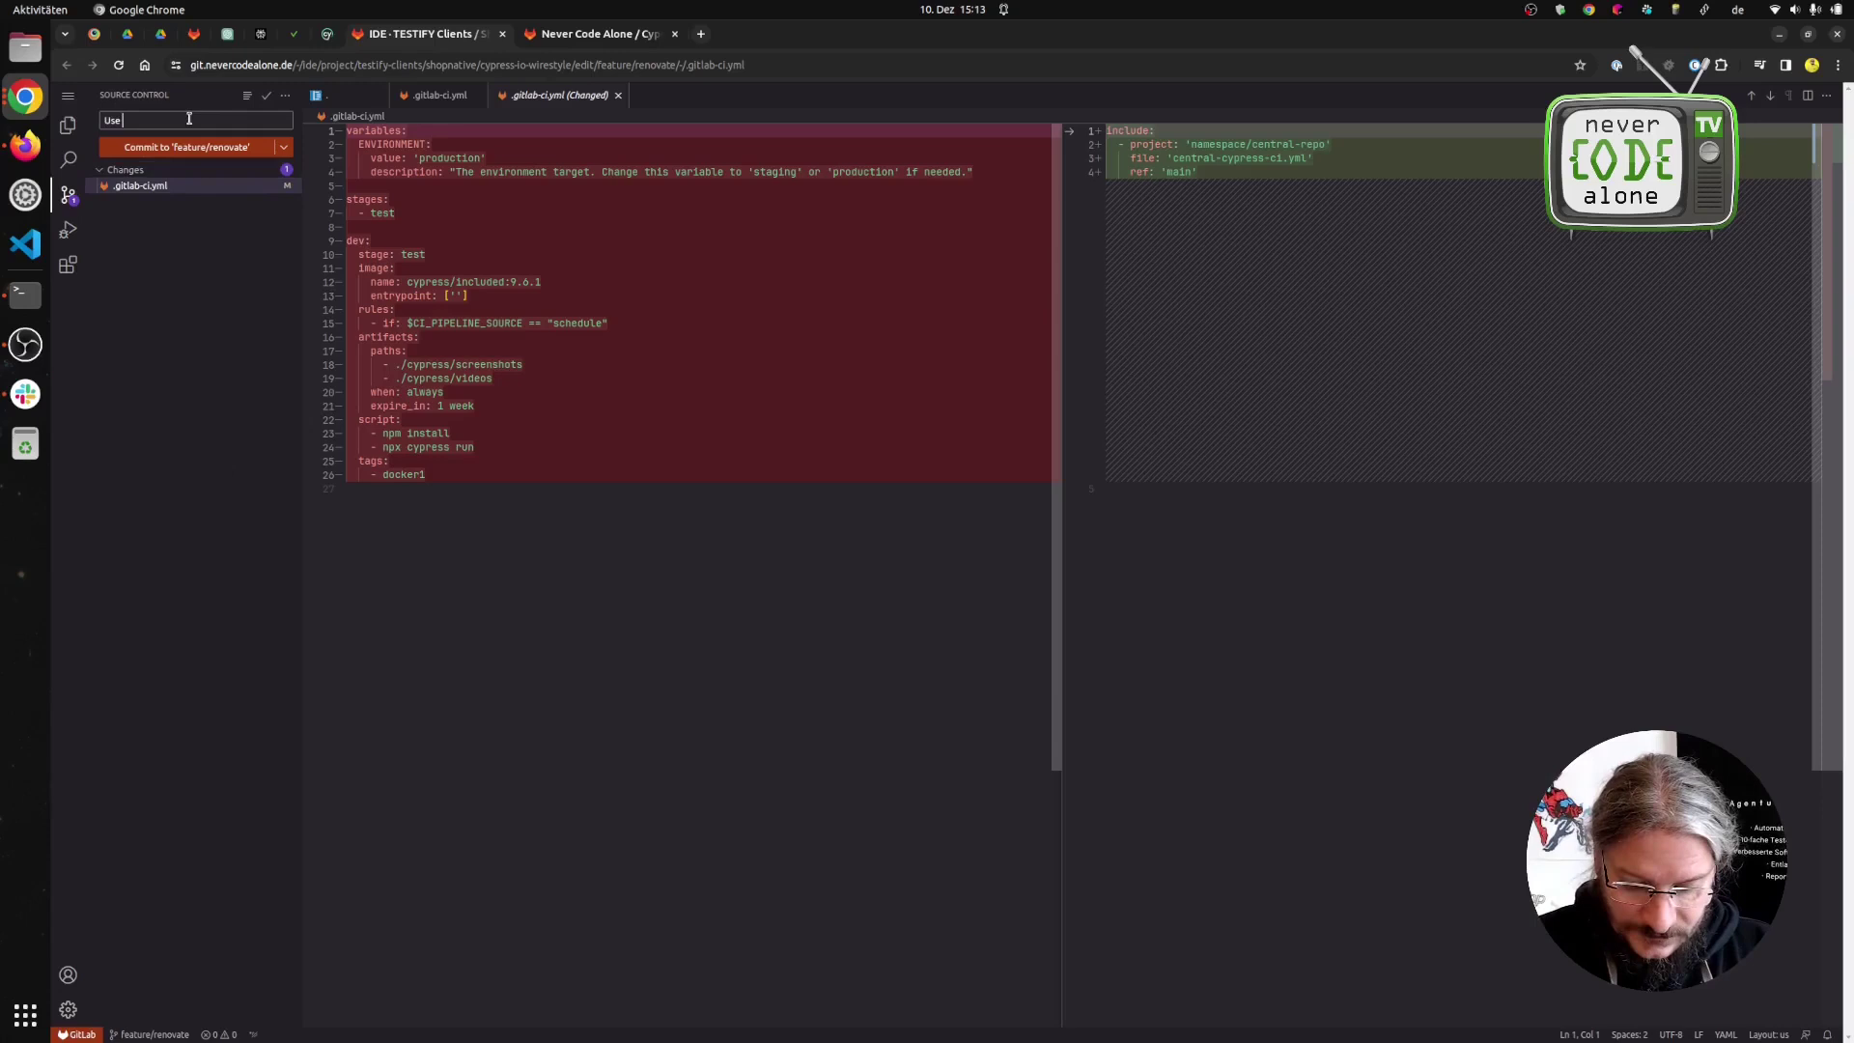
text(e central g)
key(BackSpace)
text(GitLab CI/CD file)
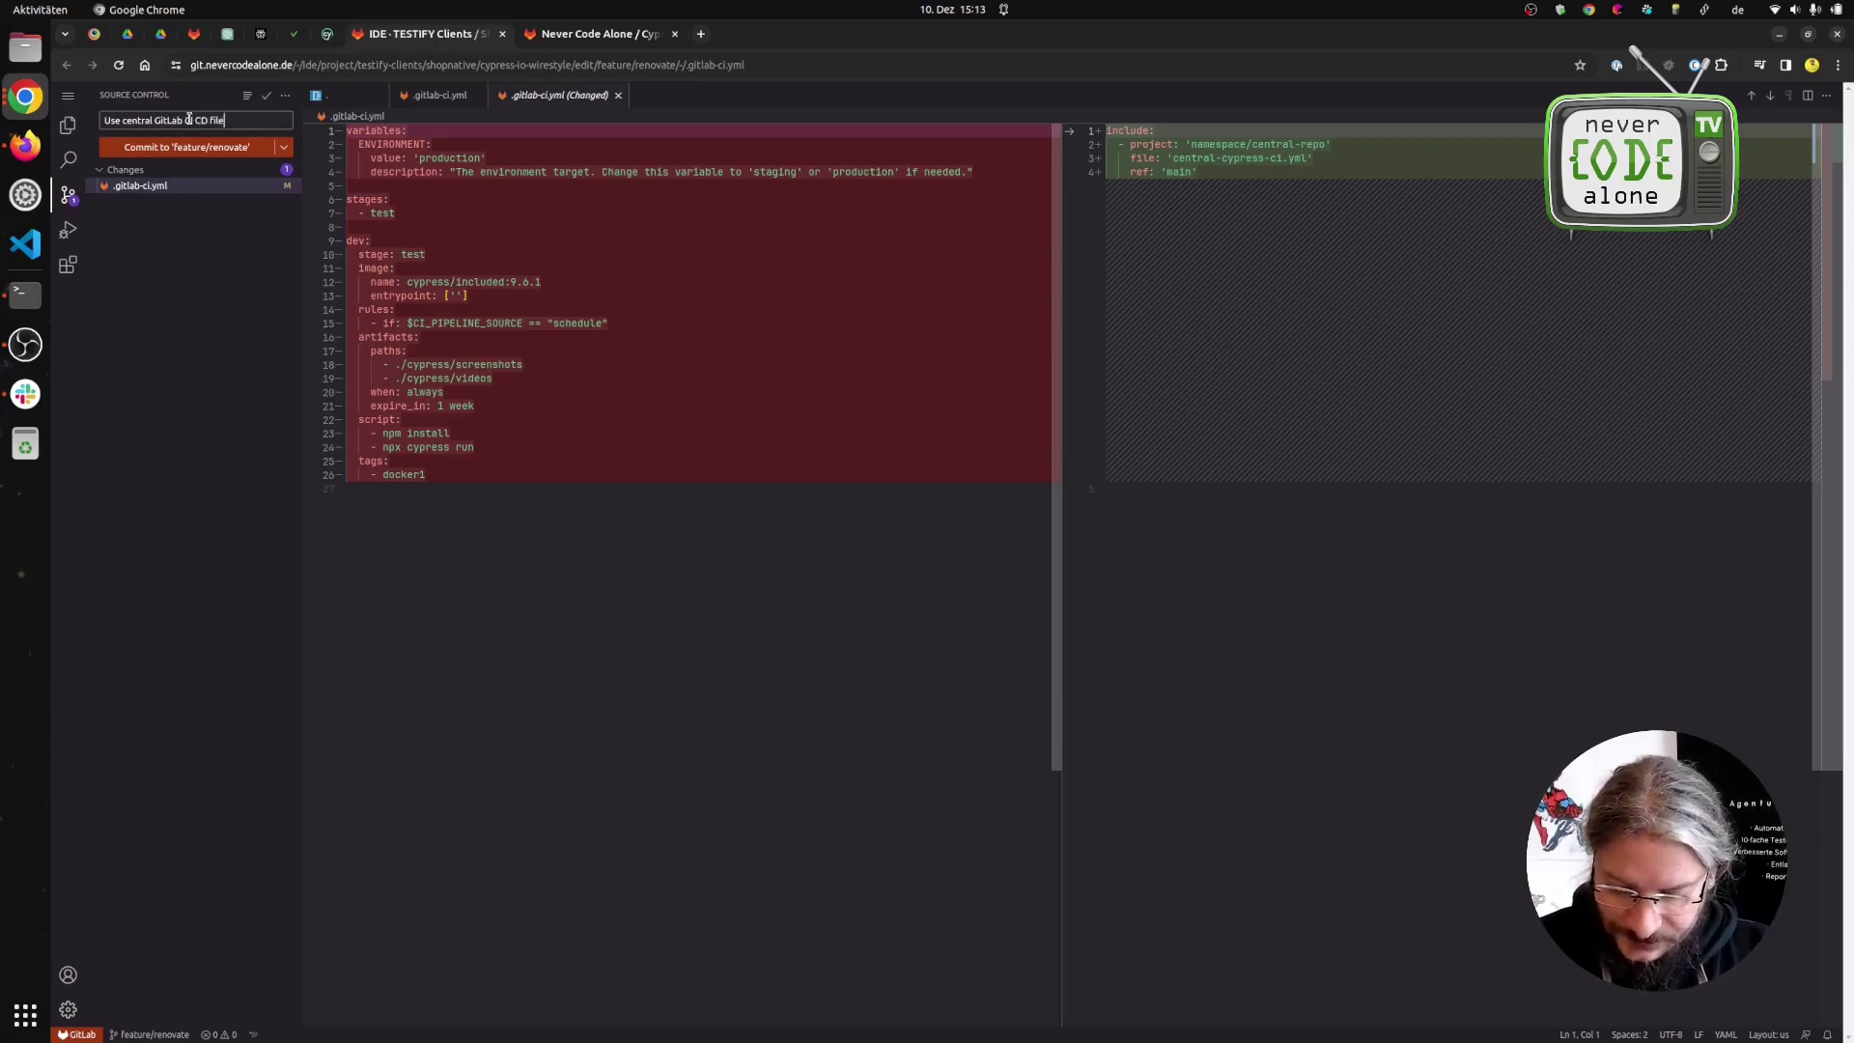
text(.)
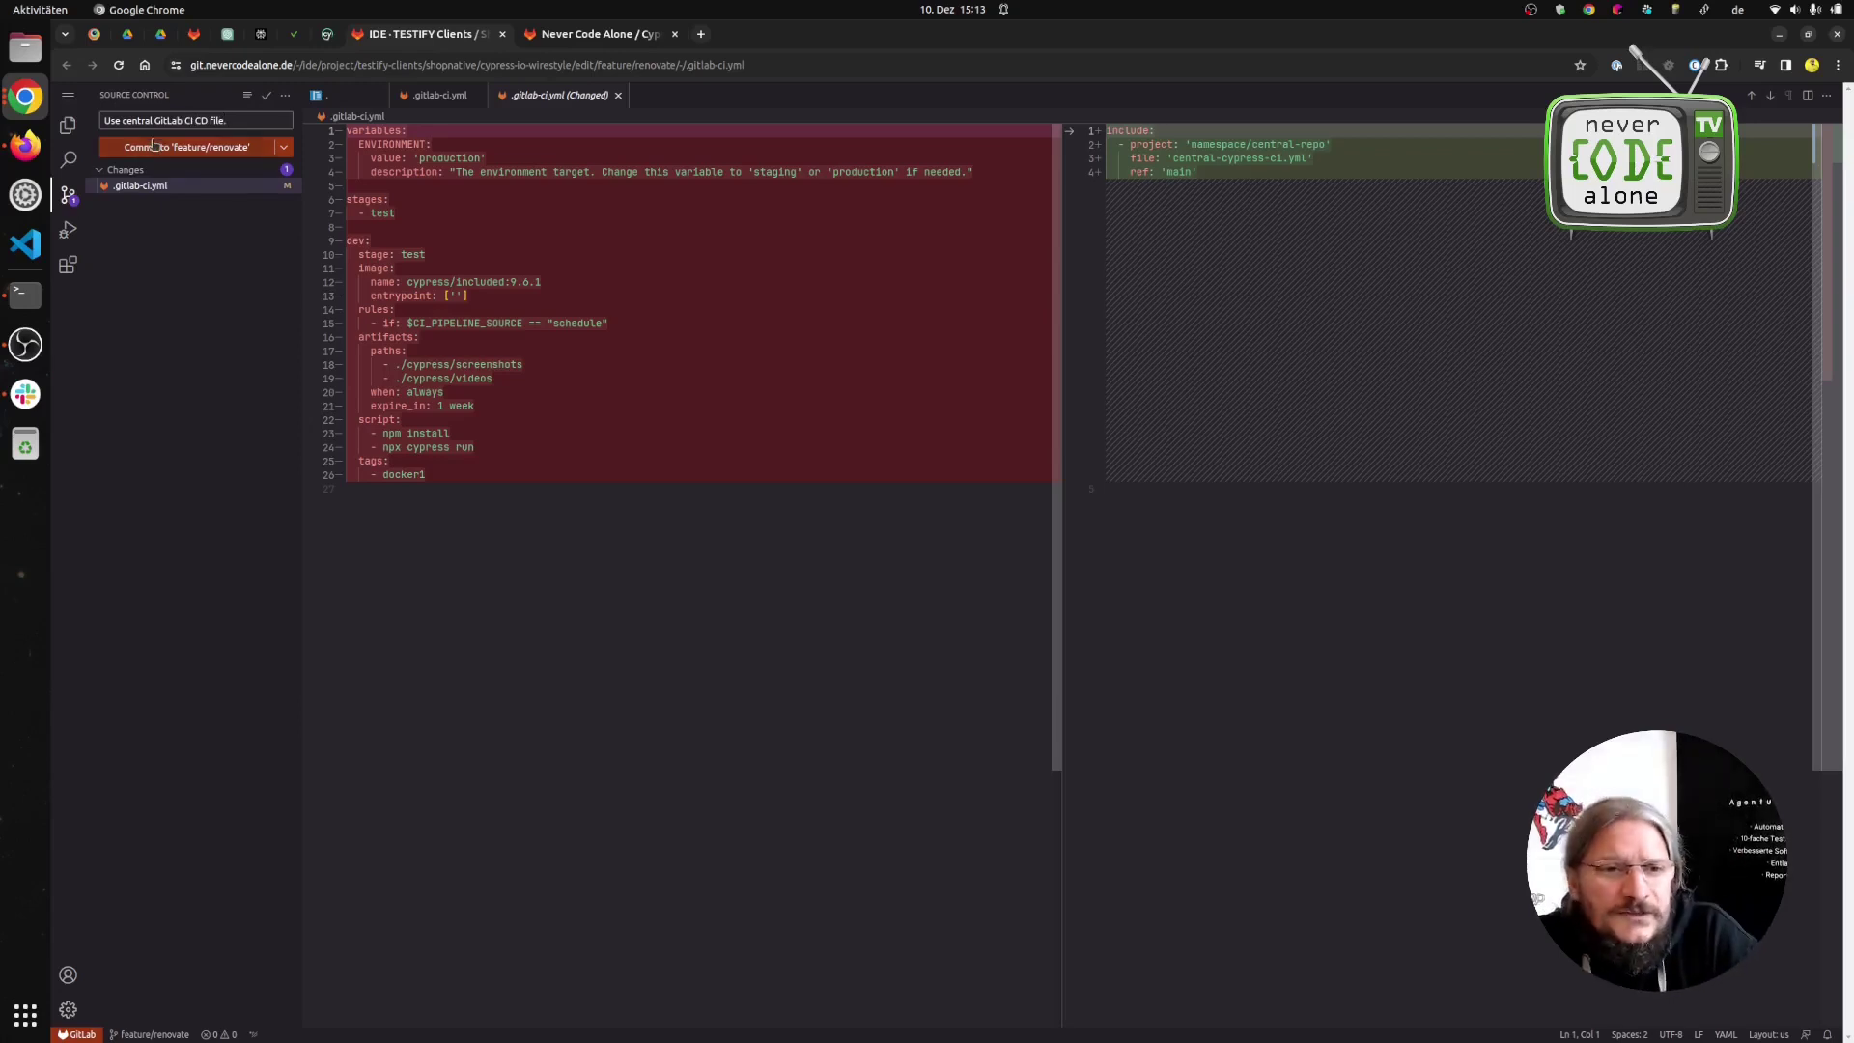
click(152, 150)
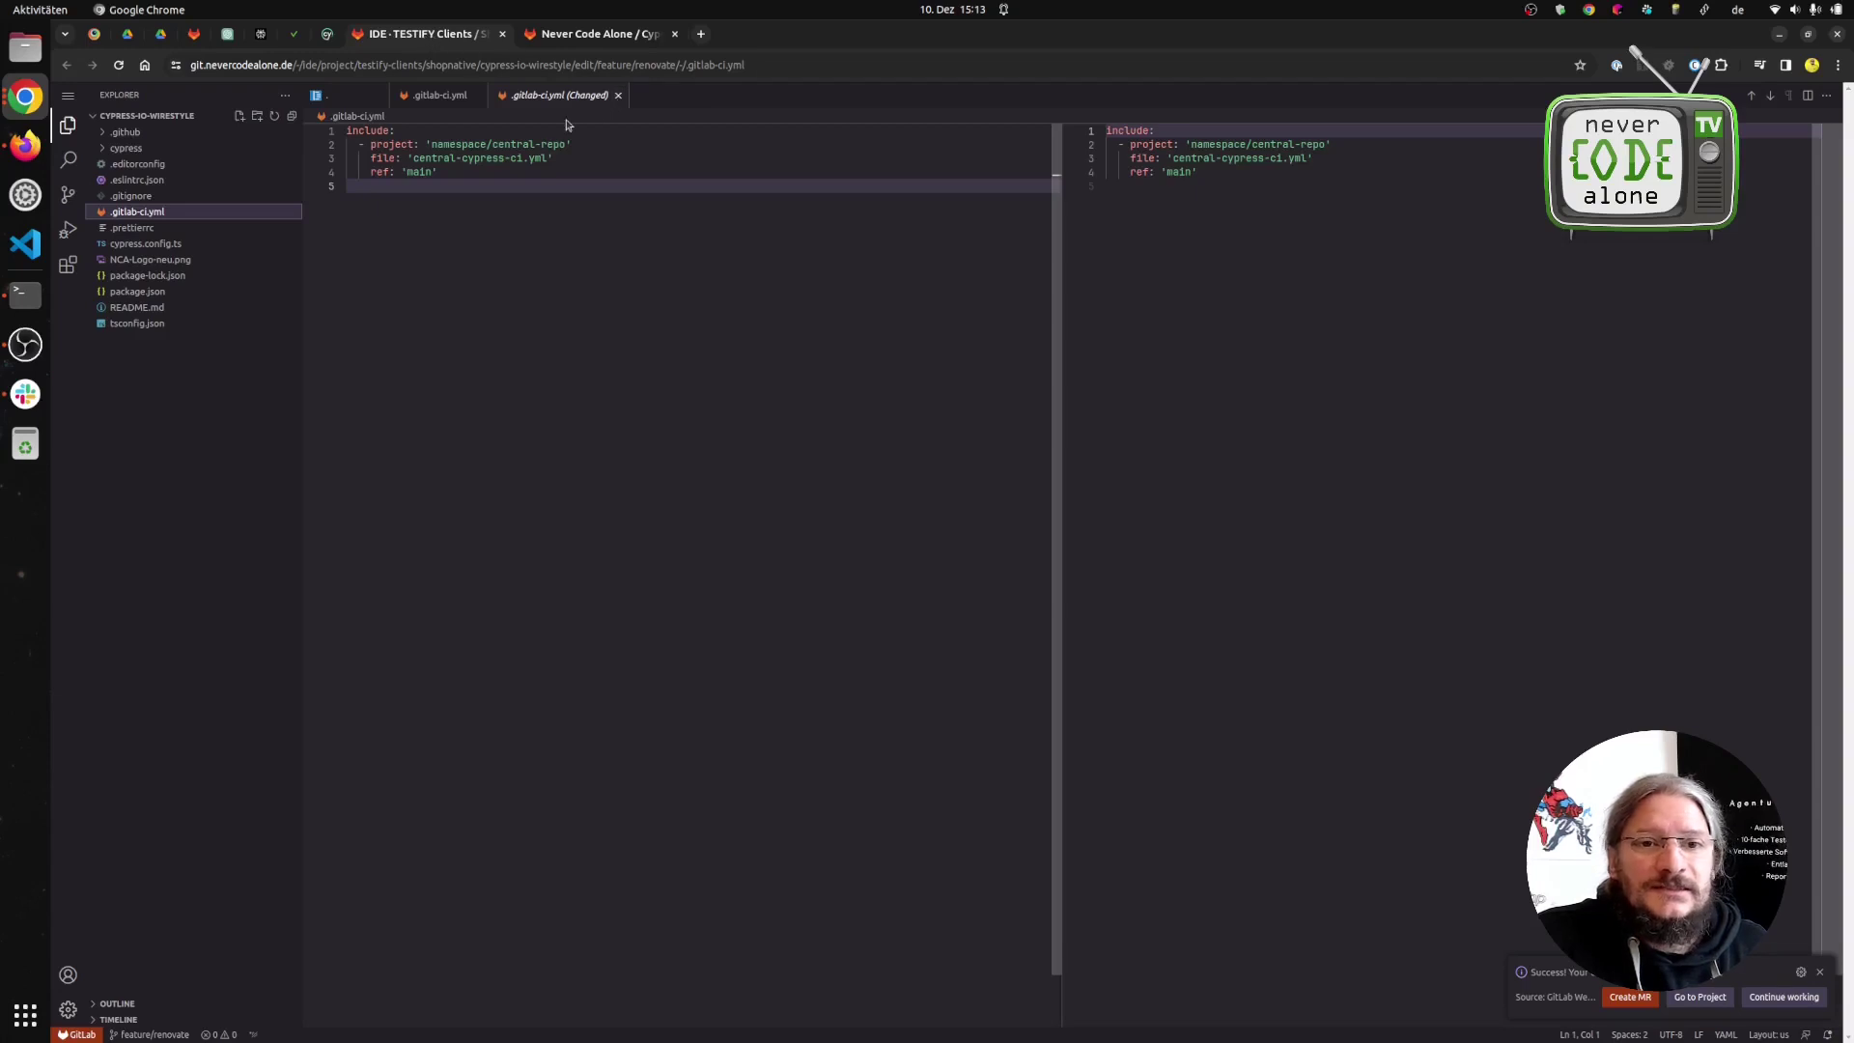
Close the open .gitlab-ci.yml views and leave the Web IDE for the Cypress.IO Wirestyle project page.
click(618, 94)
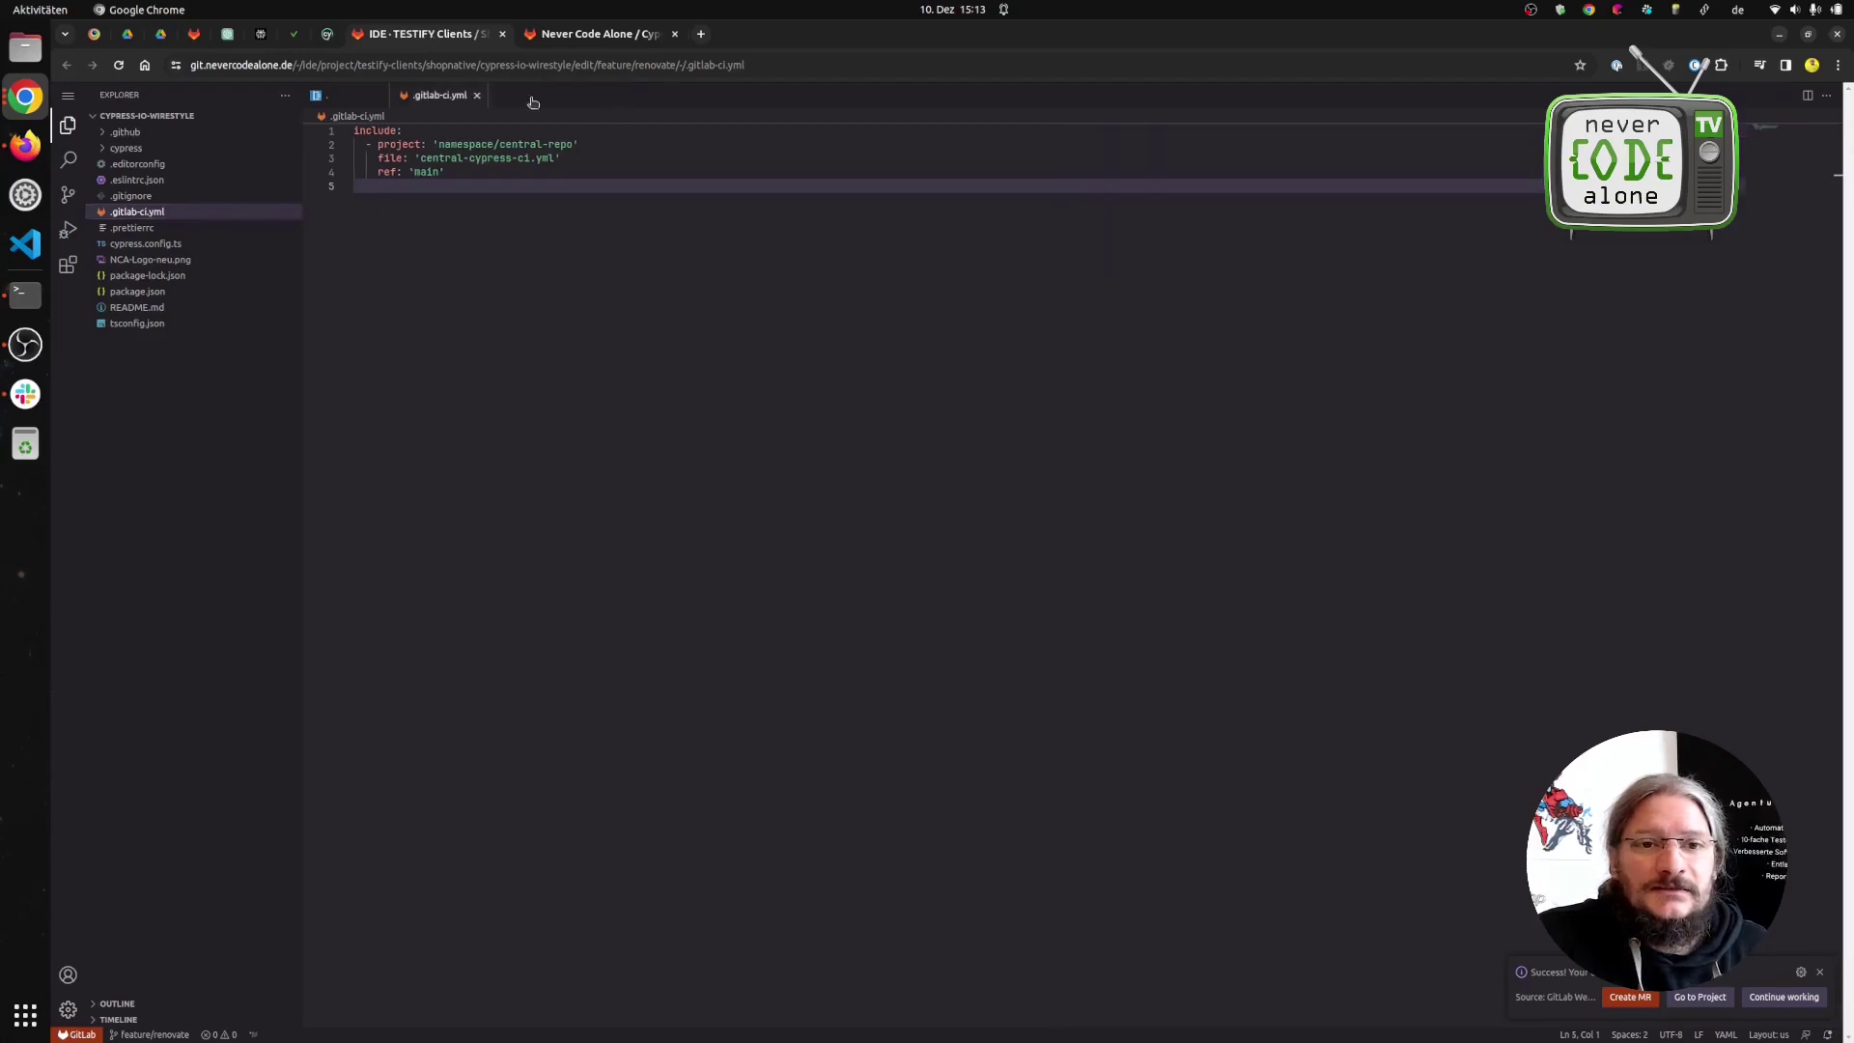
click(477, 95)
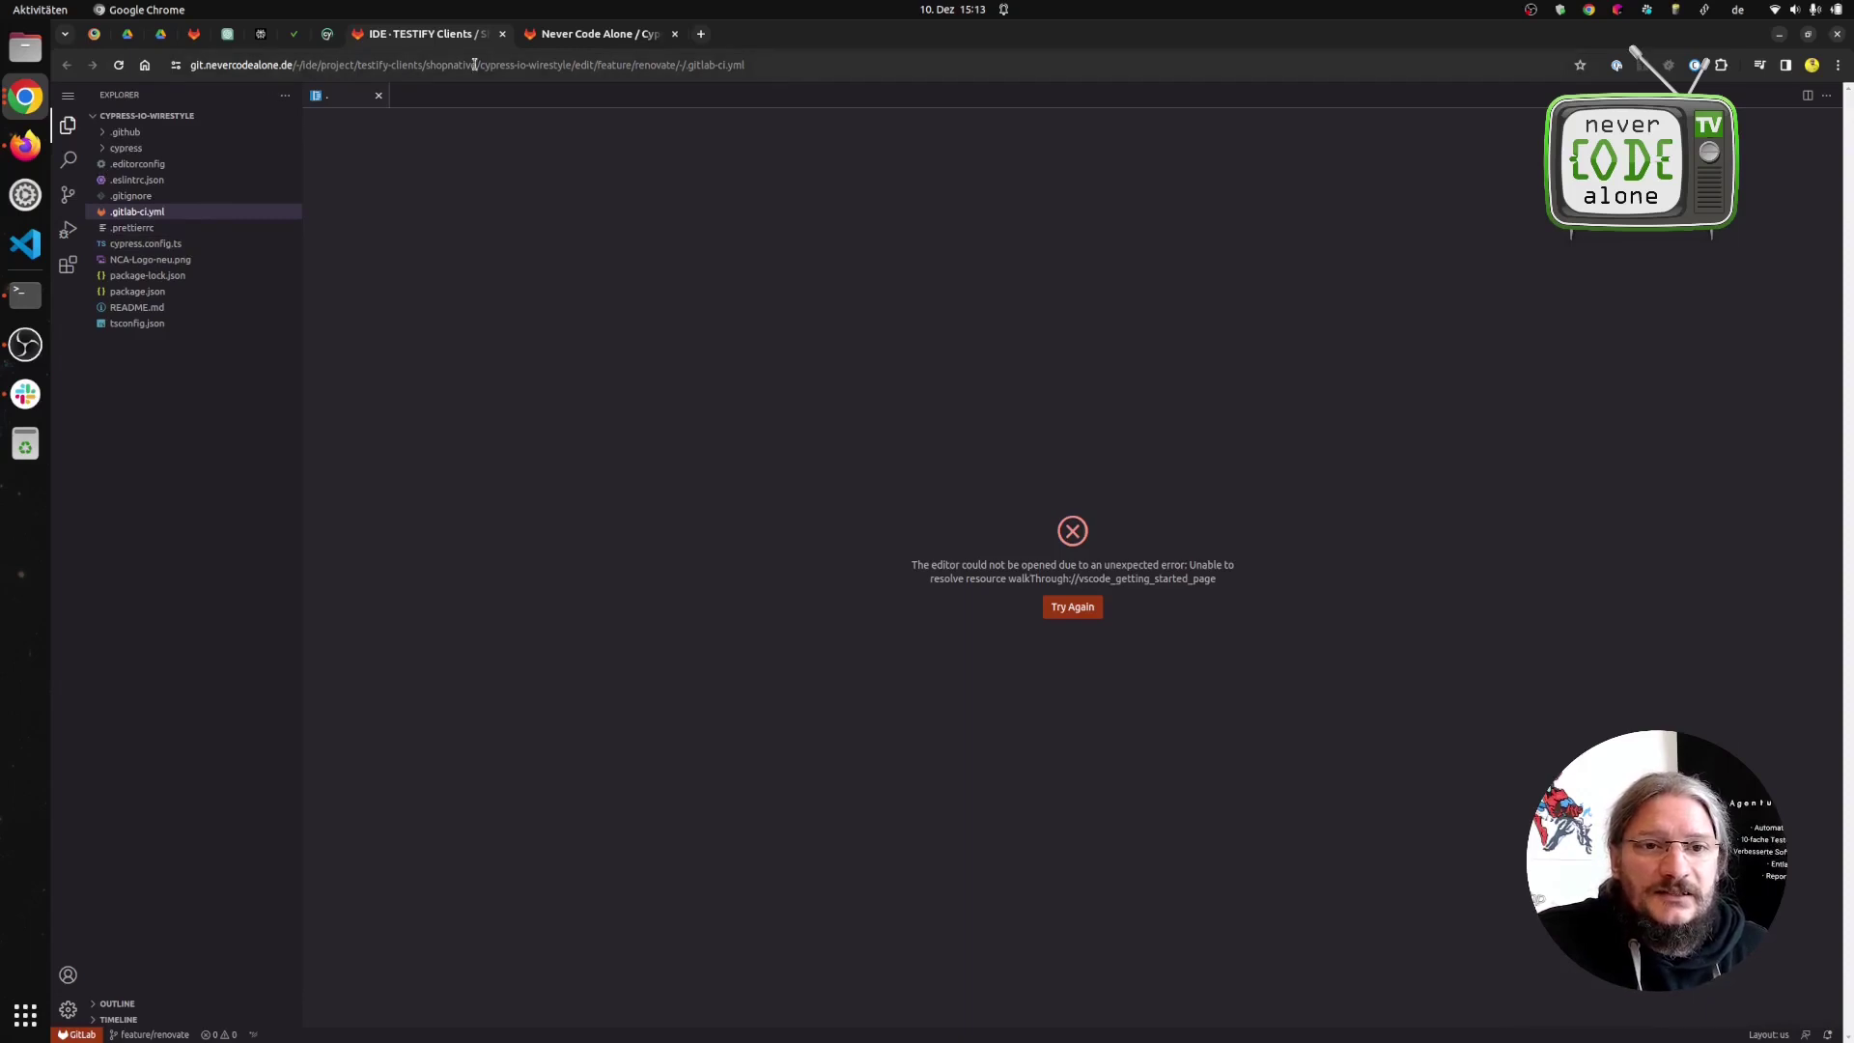
click(577, 64)
drag(577, 64, 1171, 100)
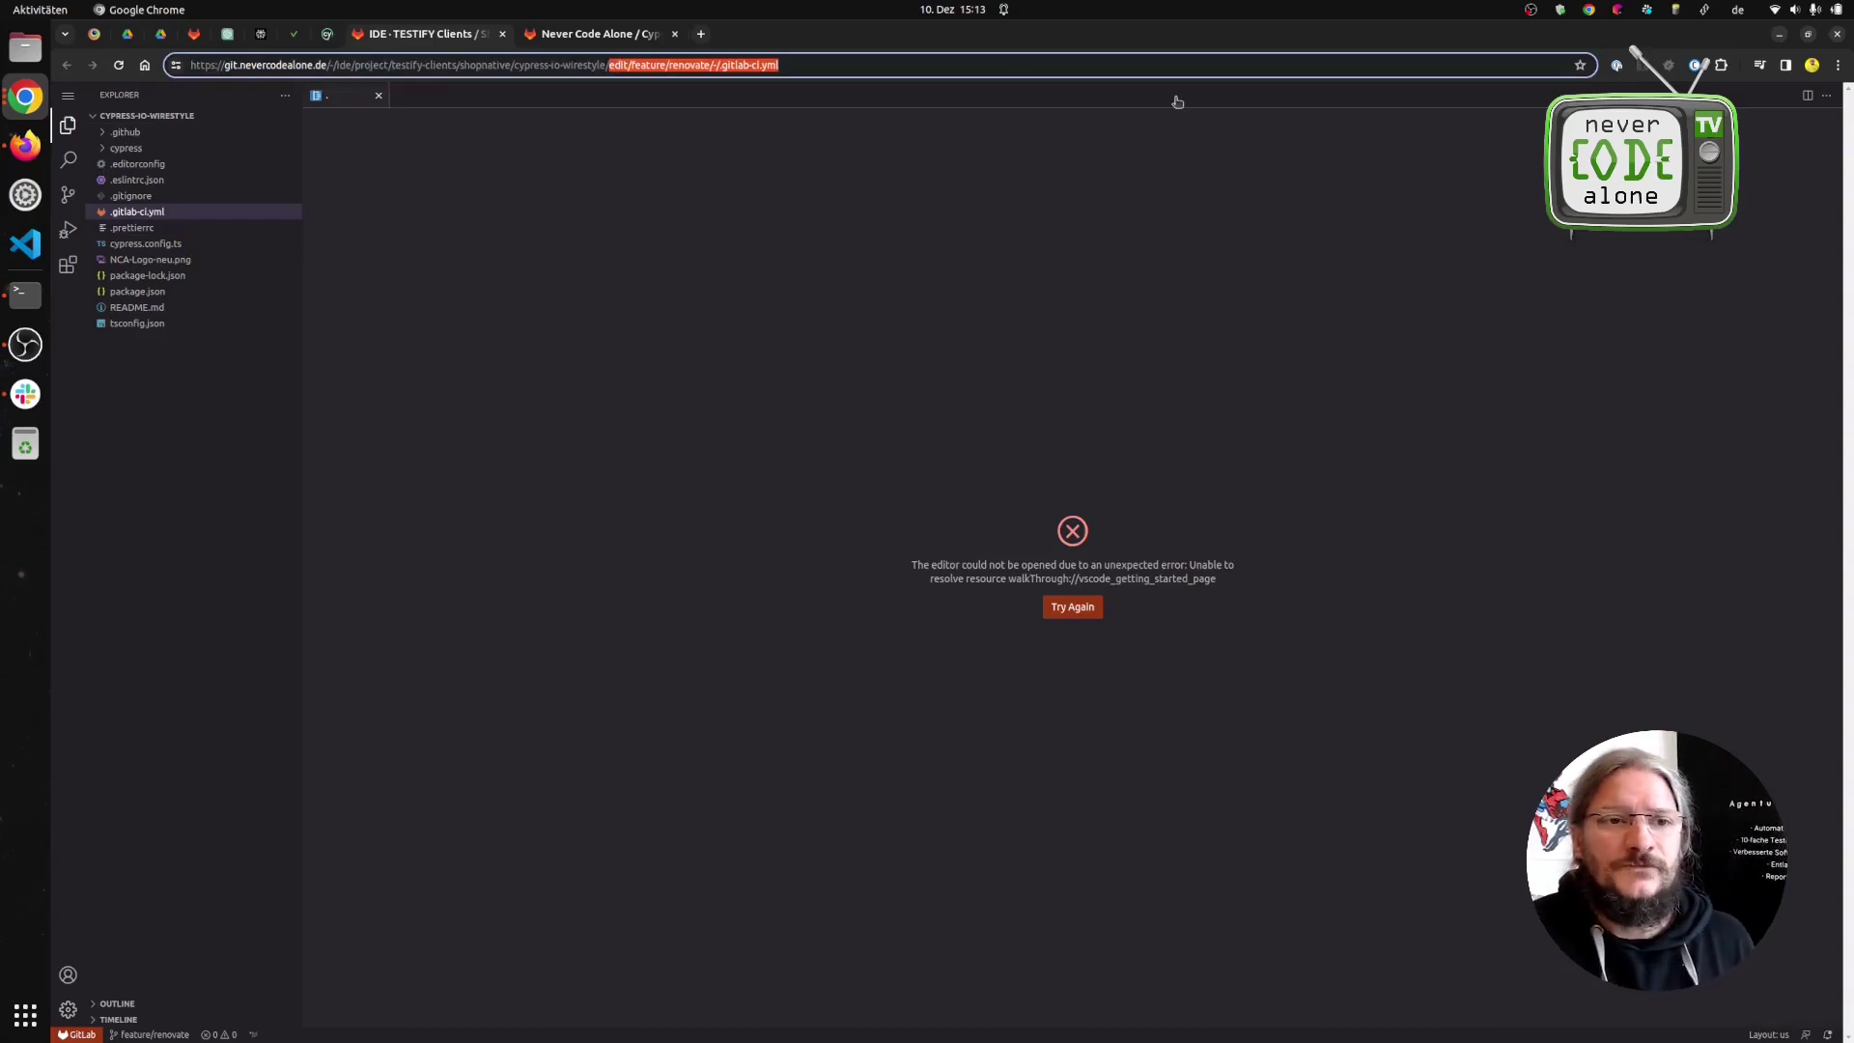
key(BackSpace)
key(Return)
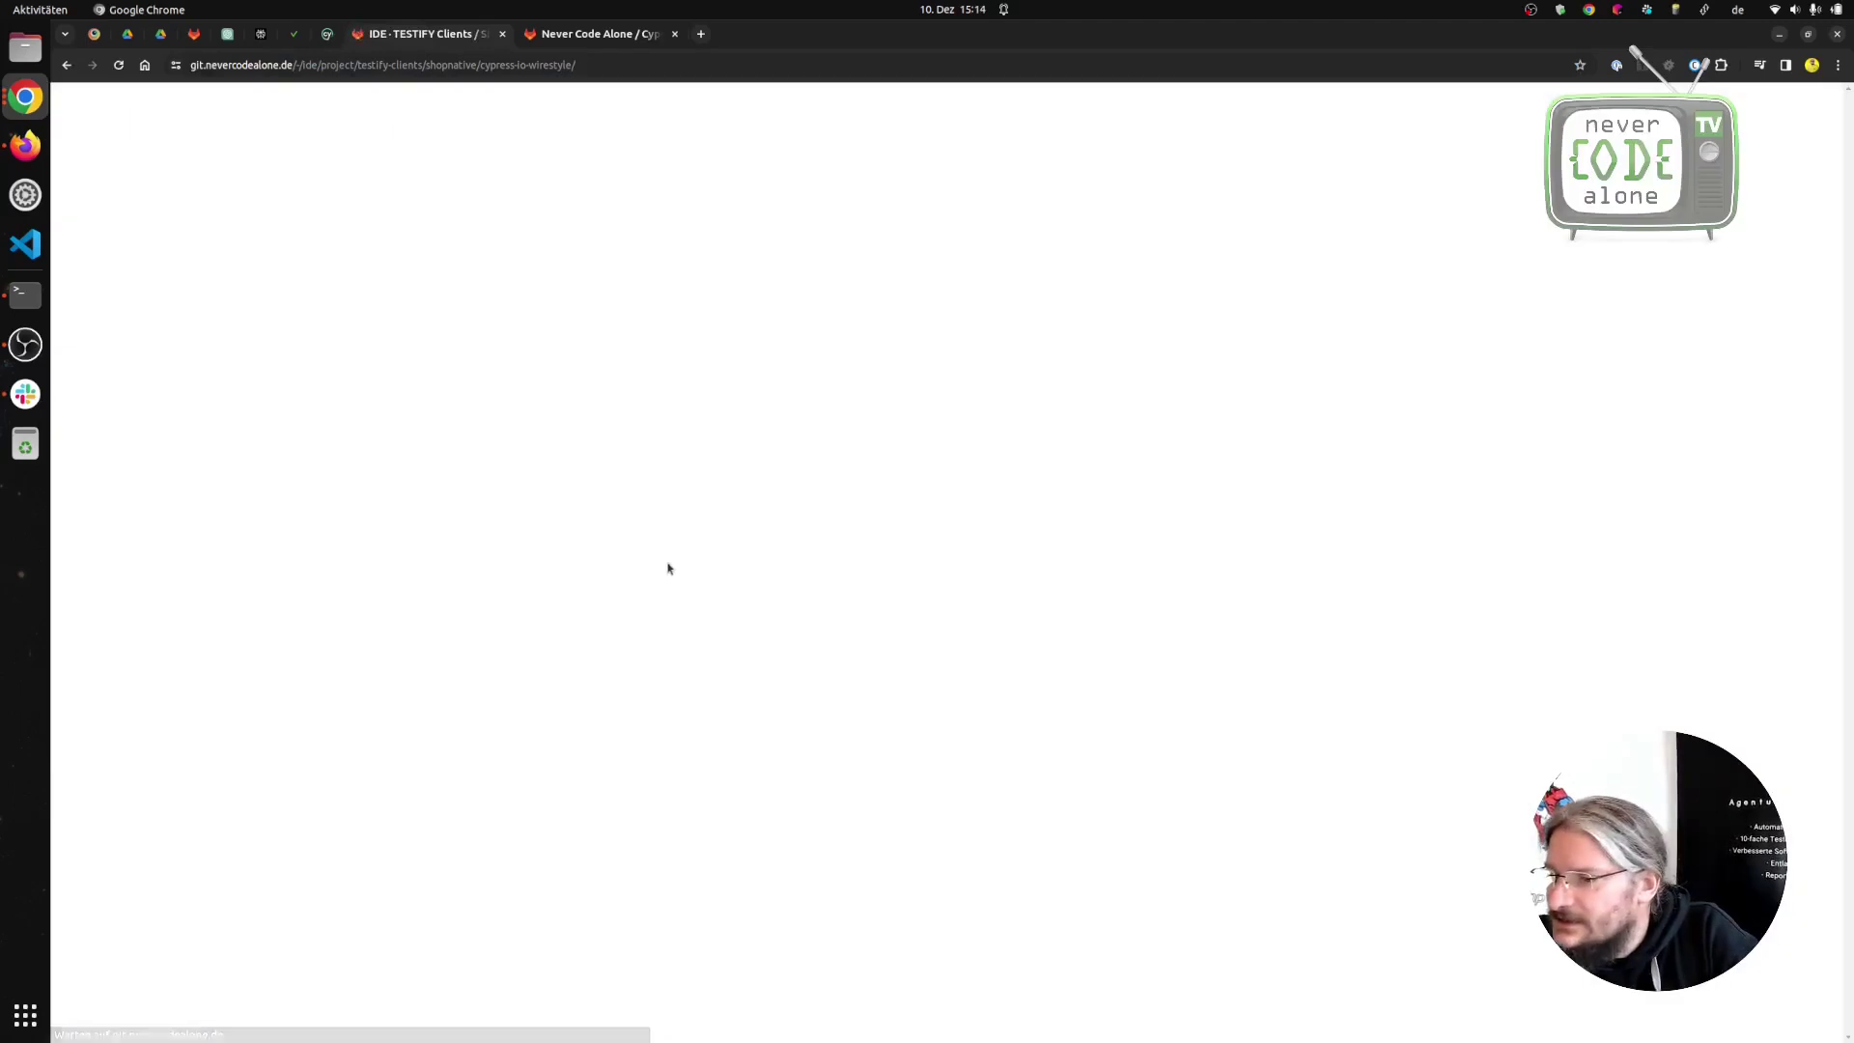
key(ctrl+w)
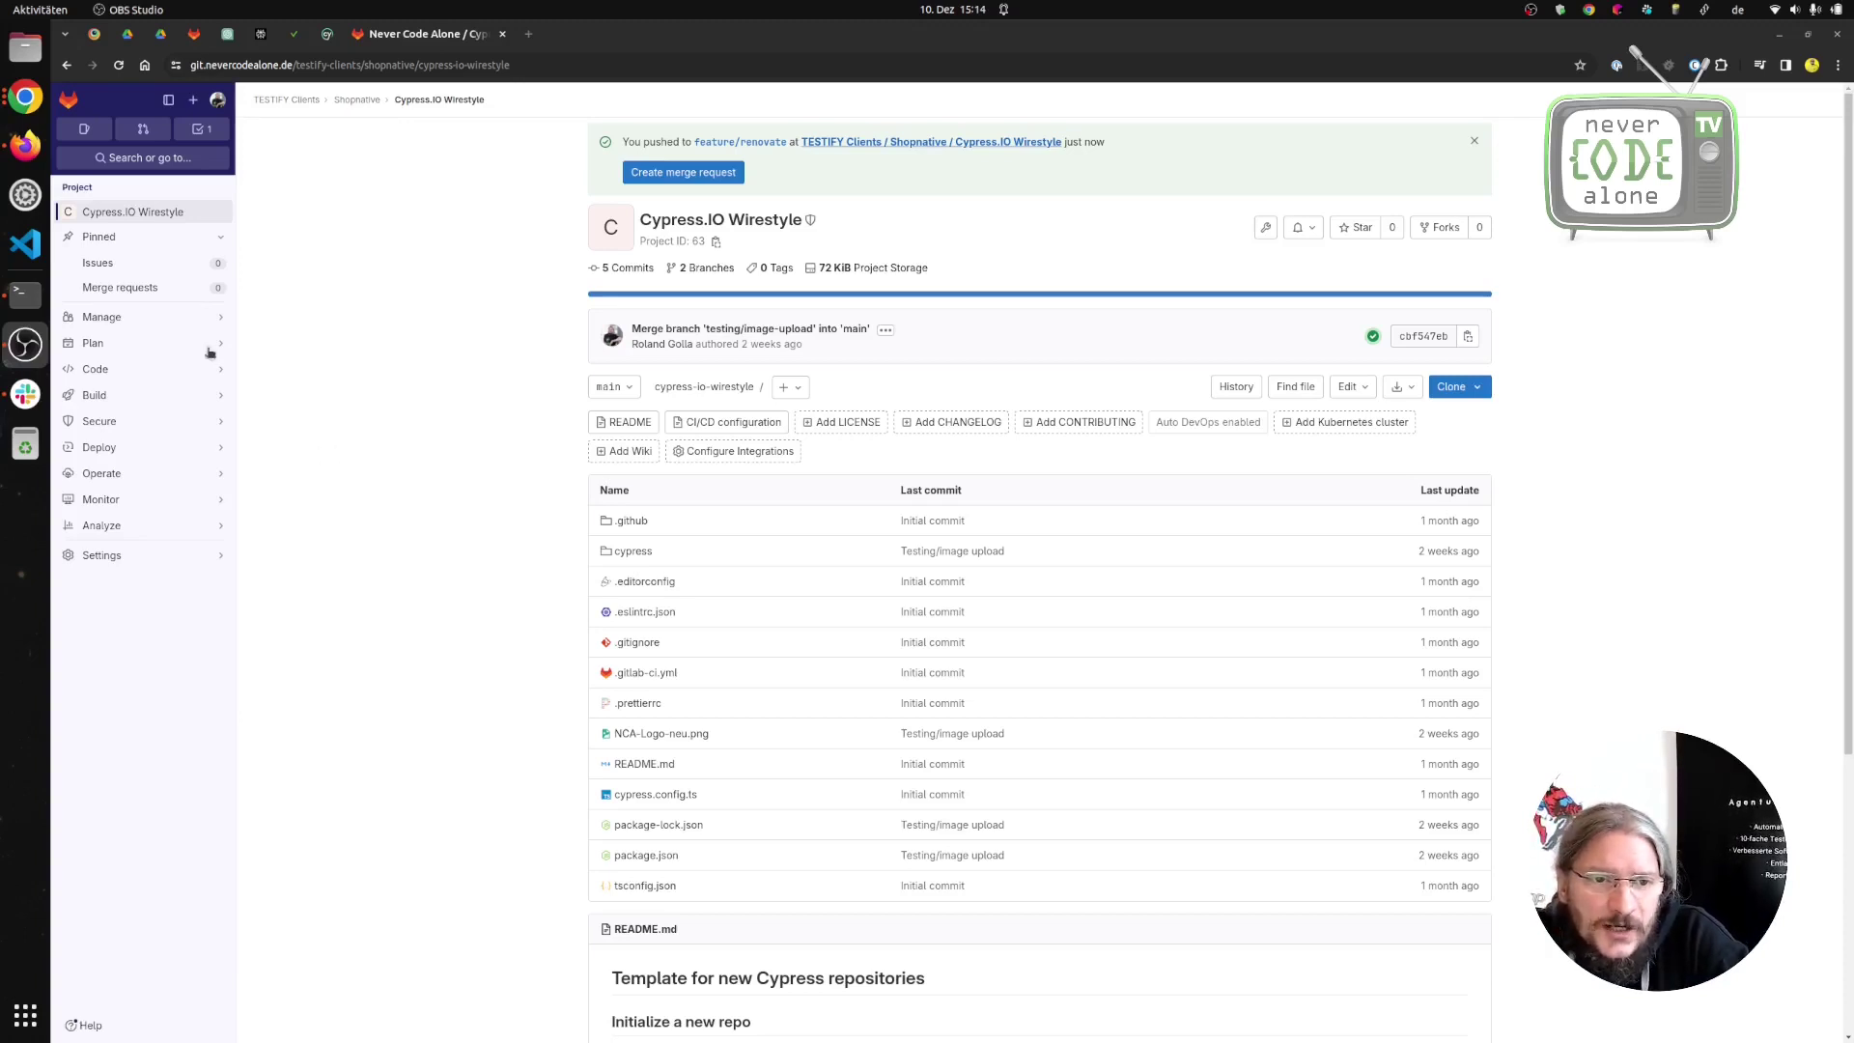
Open the failed feature/renovate pipeline of the Cypress.IO Wirestyle project and delete it.
mouse_move(152, 398)
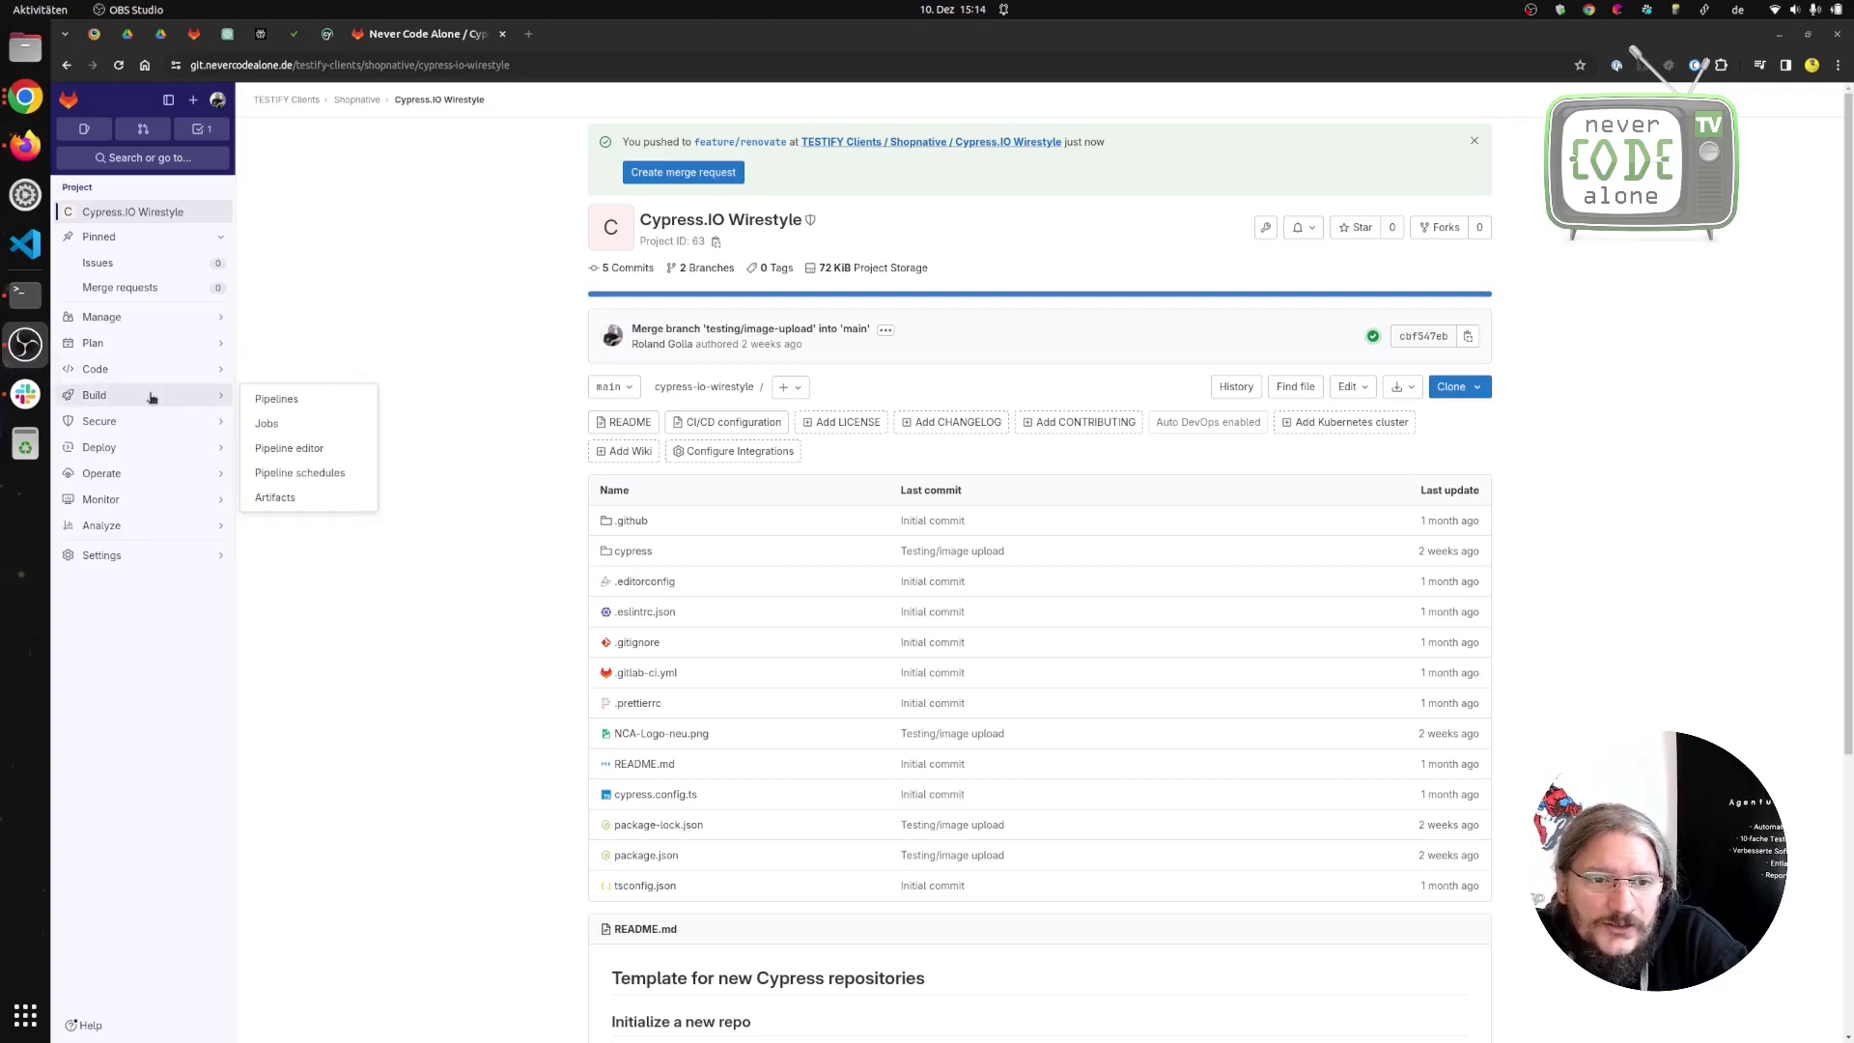
click(289, 407)
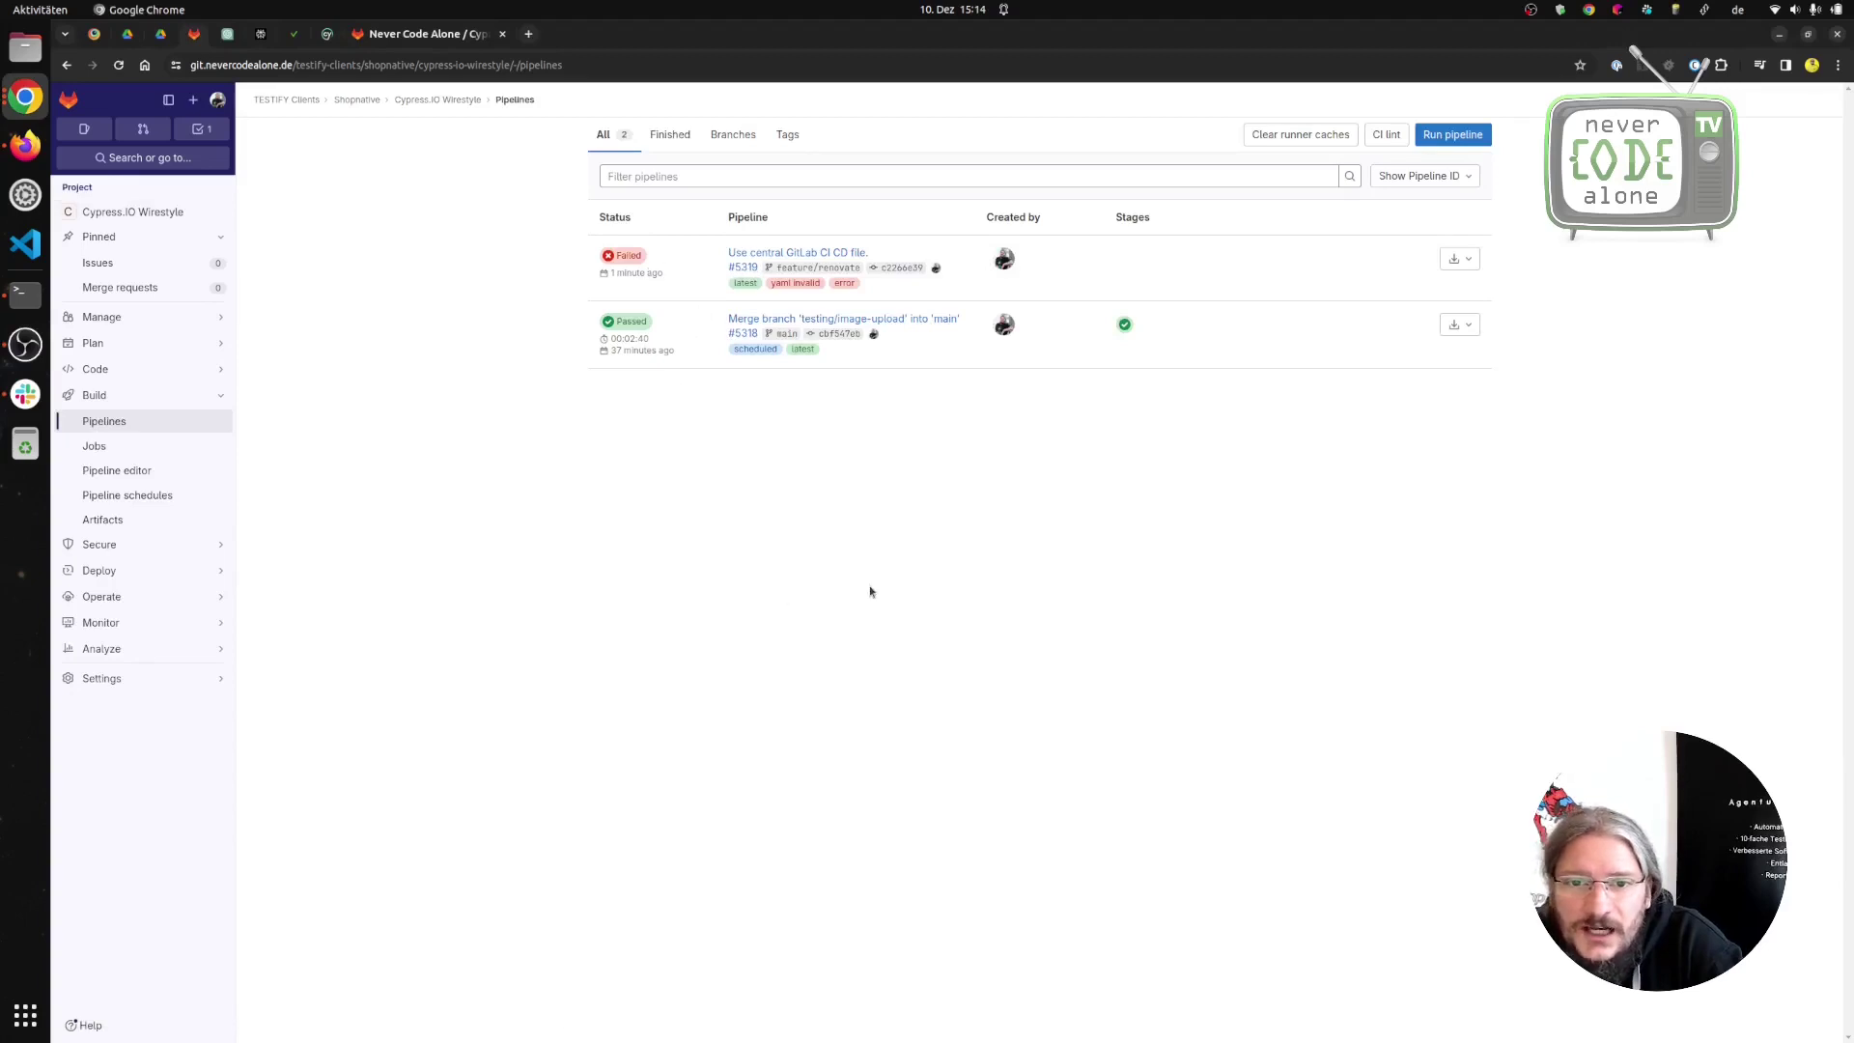
click(633, 256)
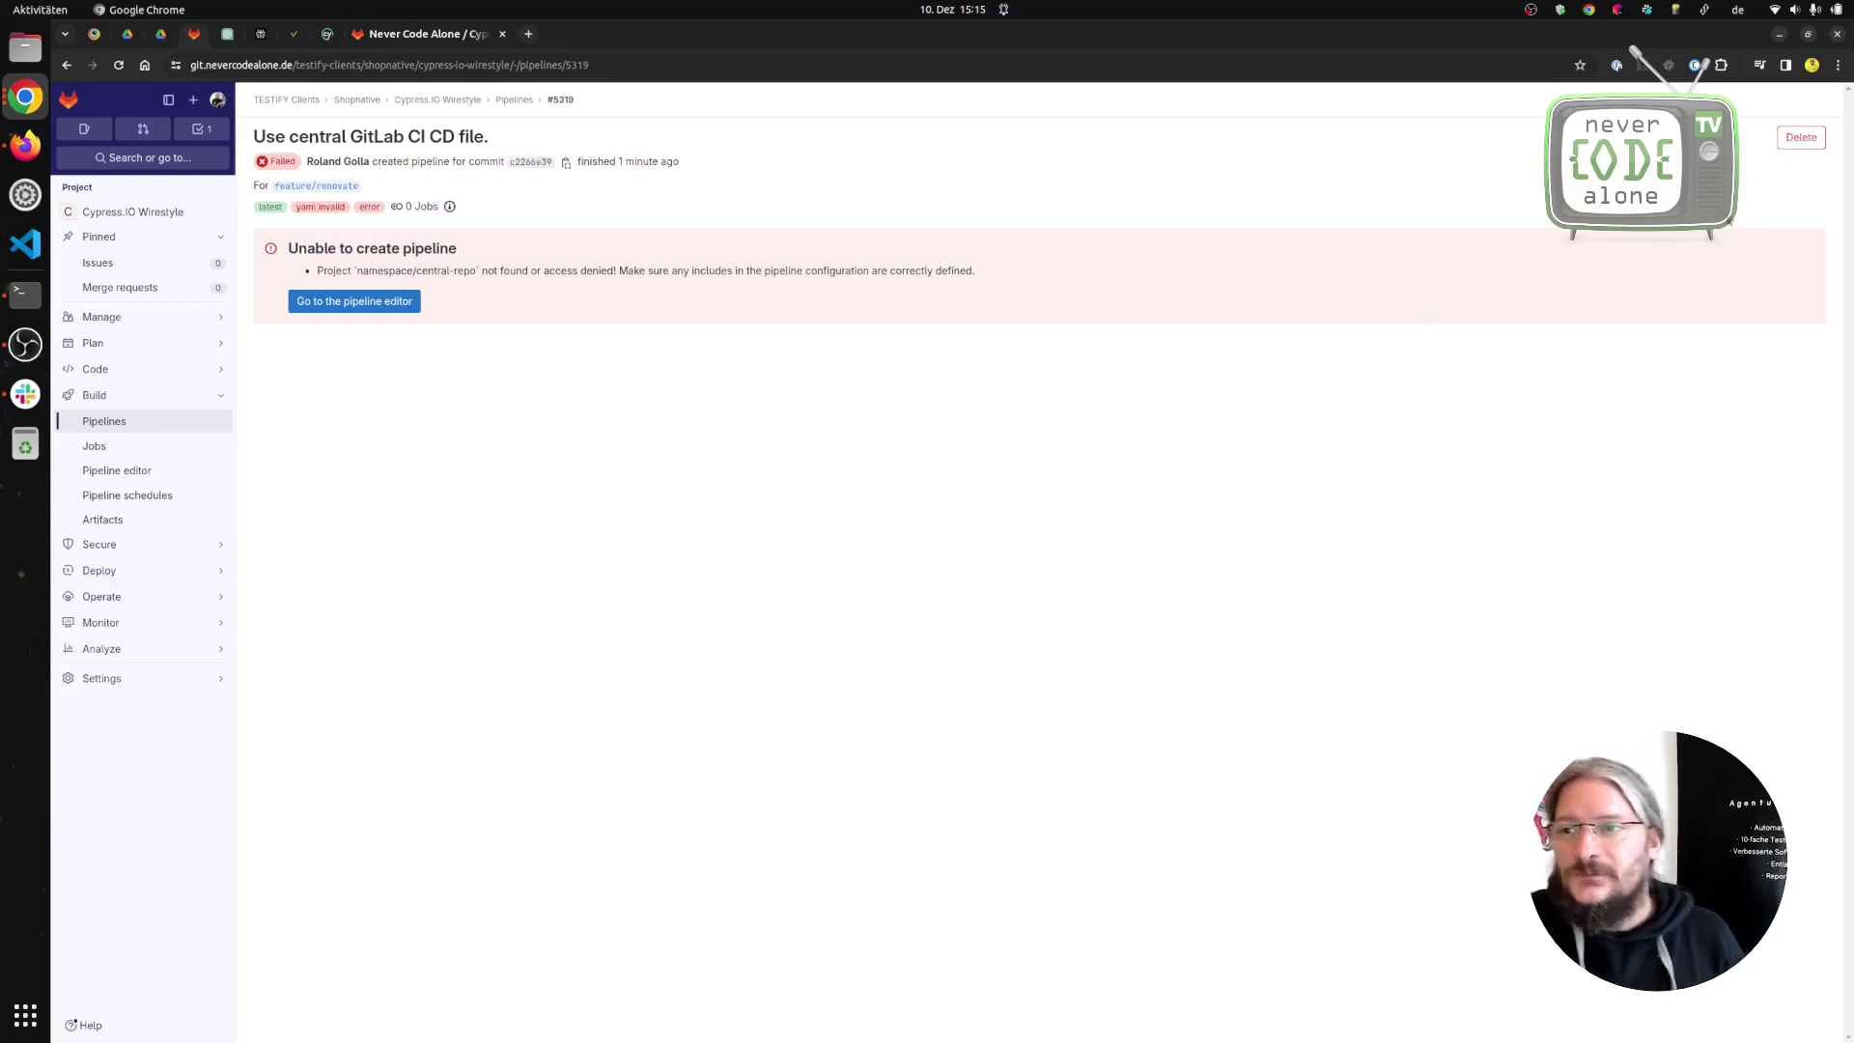
click(1786, 147)
click(1168, 601)
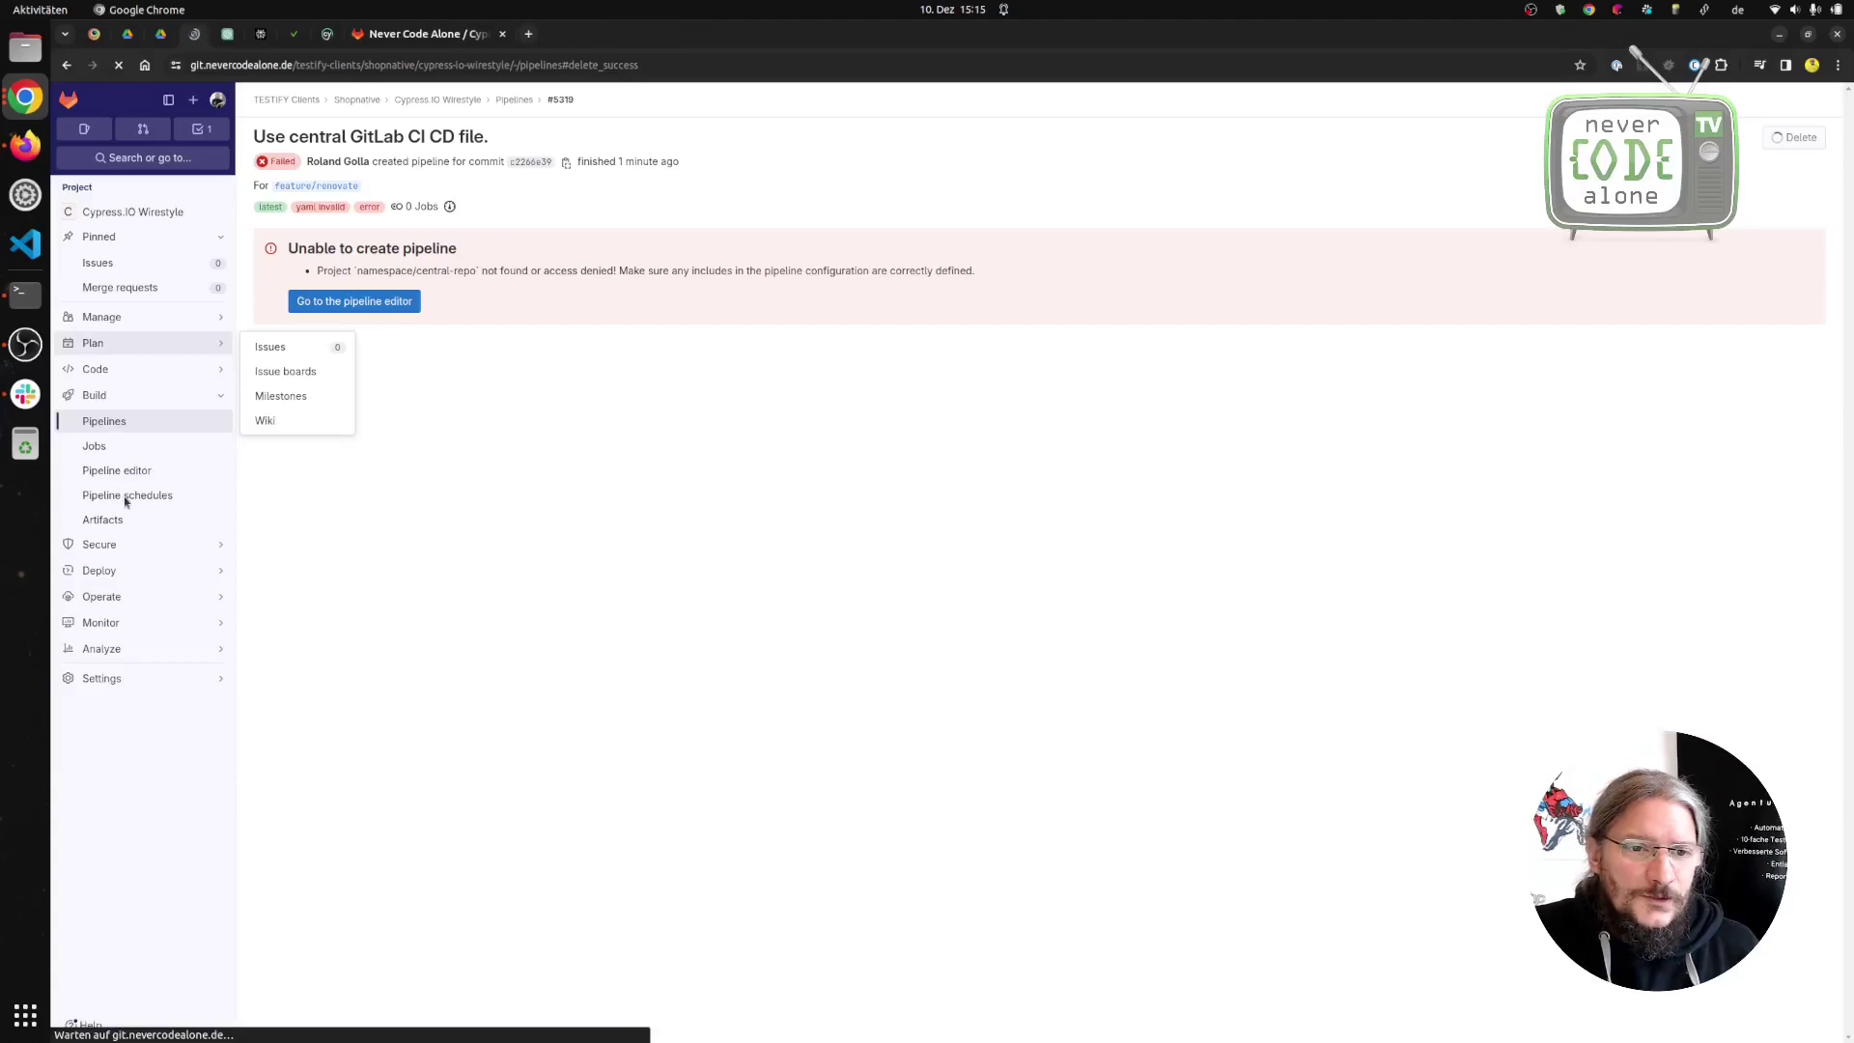
Start a new pipeline schedule for Cypress.IO Wirestyle and copy the variable name UPDATE_TRIGGER from the central project's central-cypress-ci.yml.
click(147, 496)
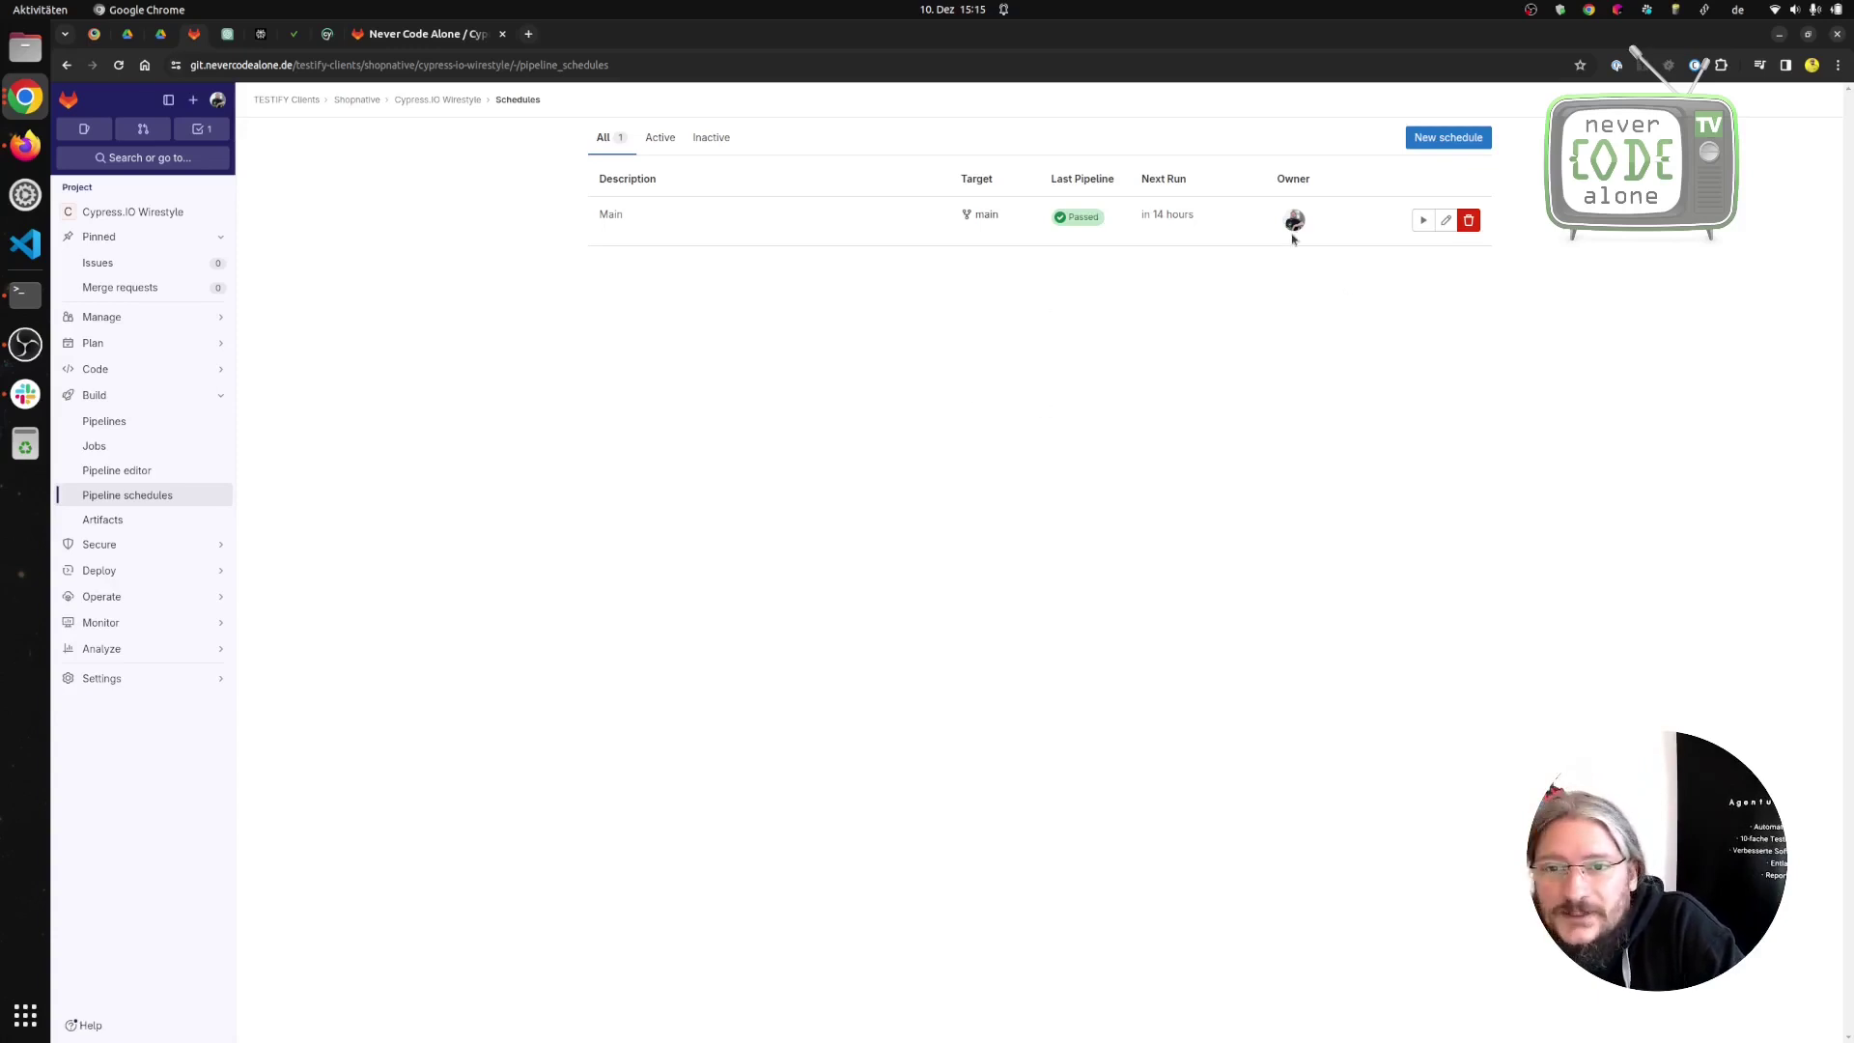
click(1447, 137)
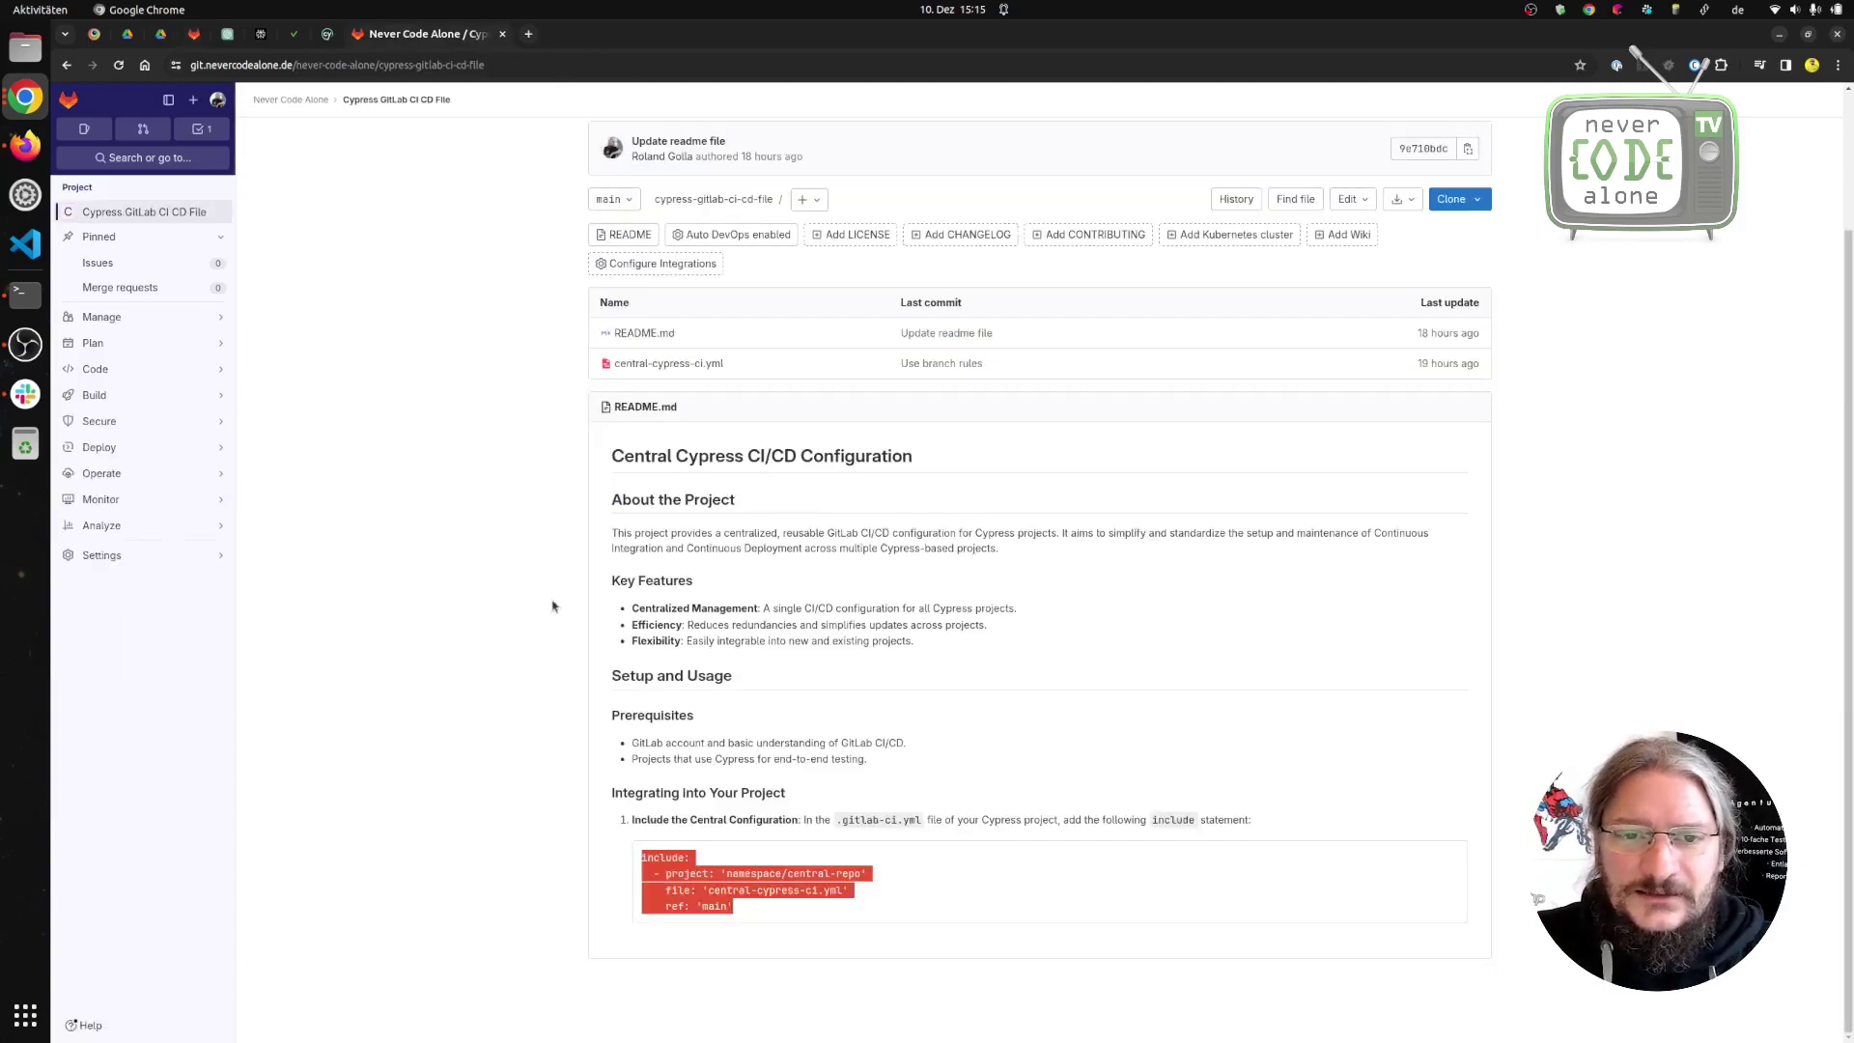
click(703, 363)
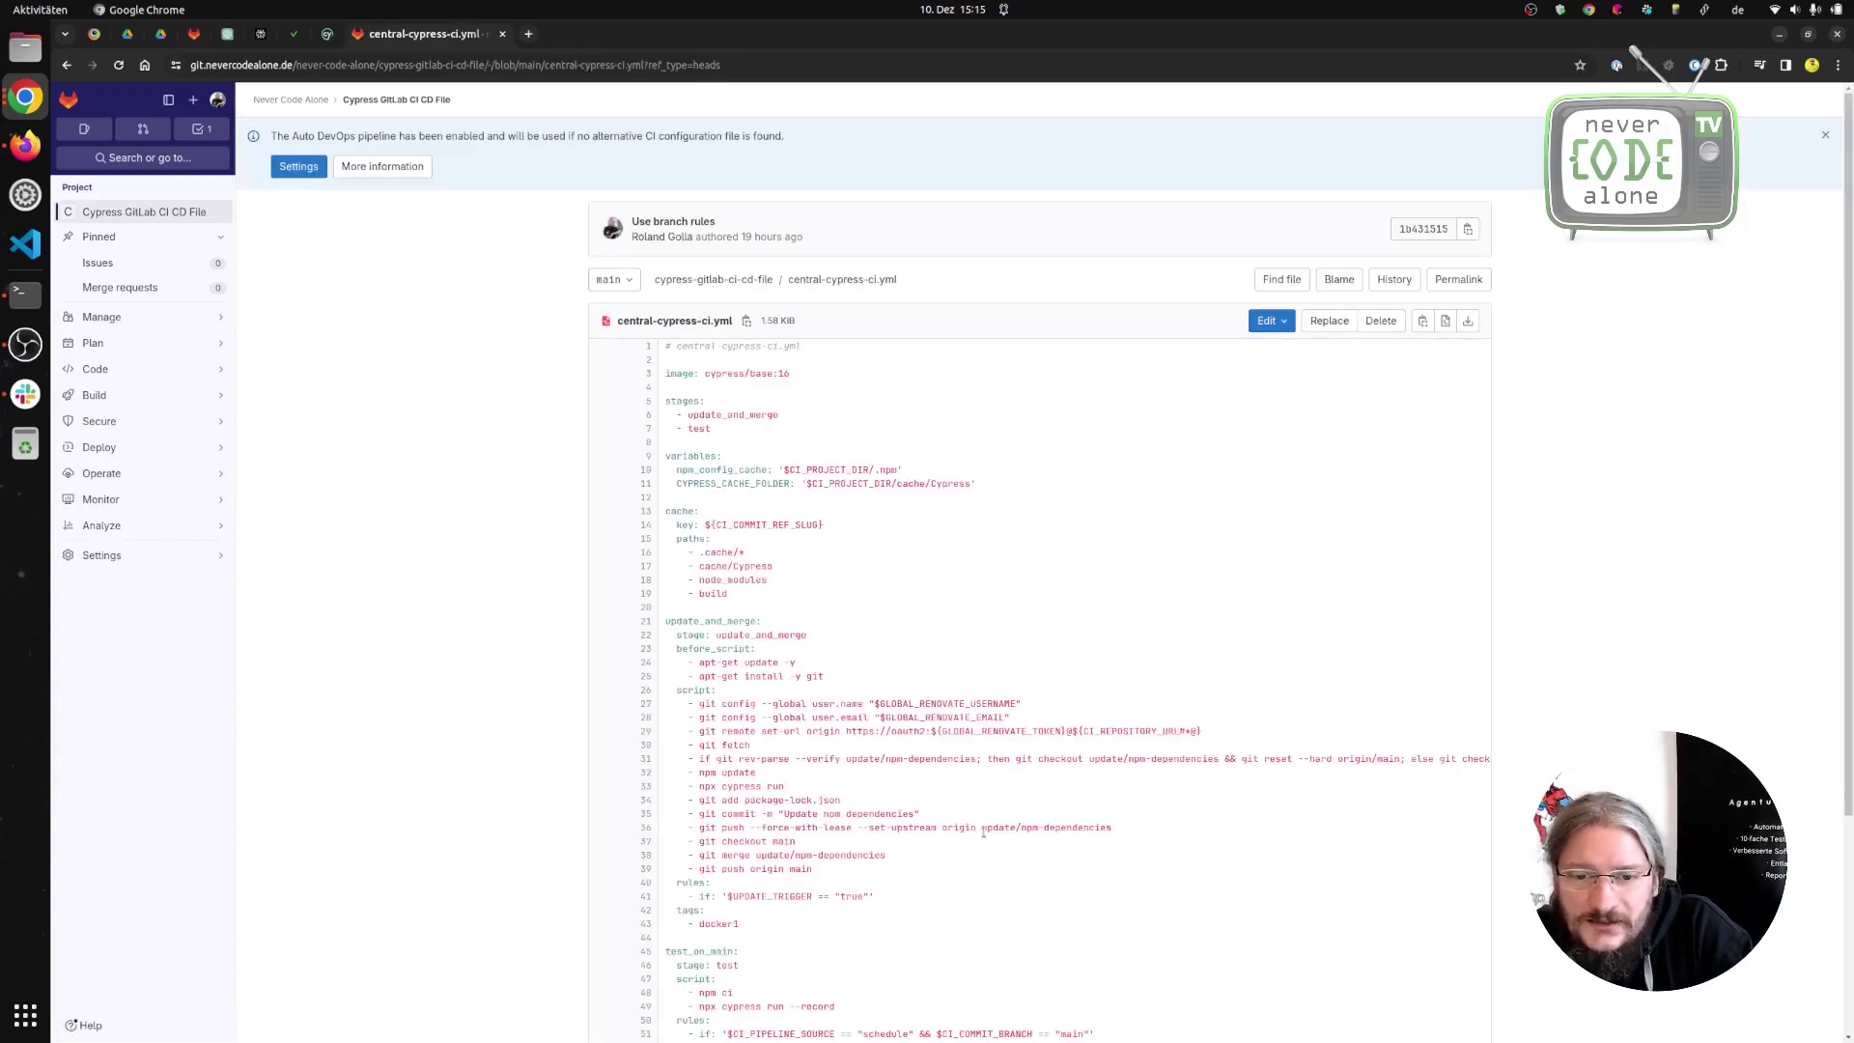
scroll(983, 832, down, 5)
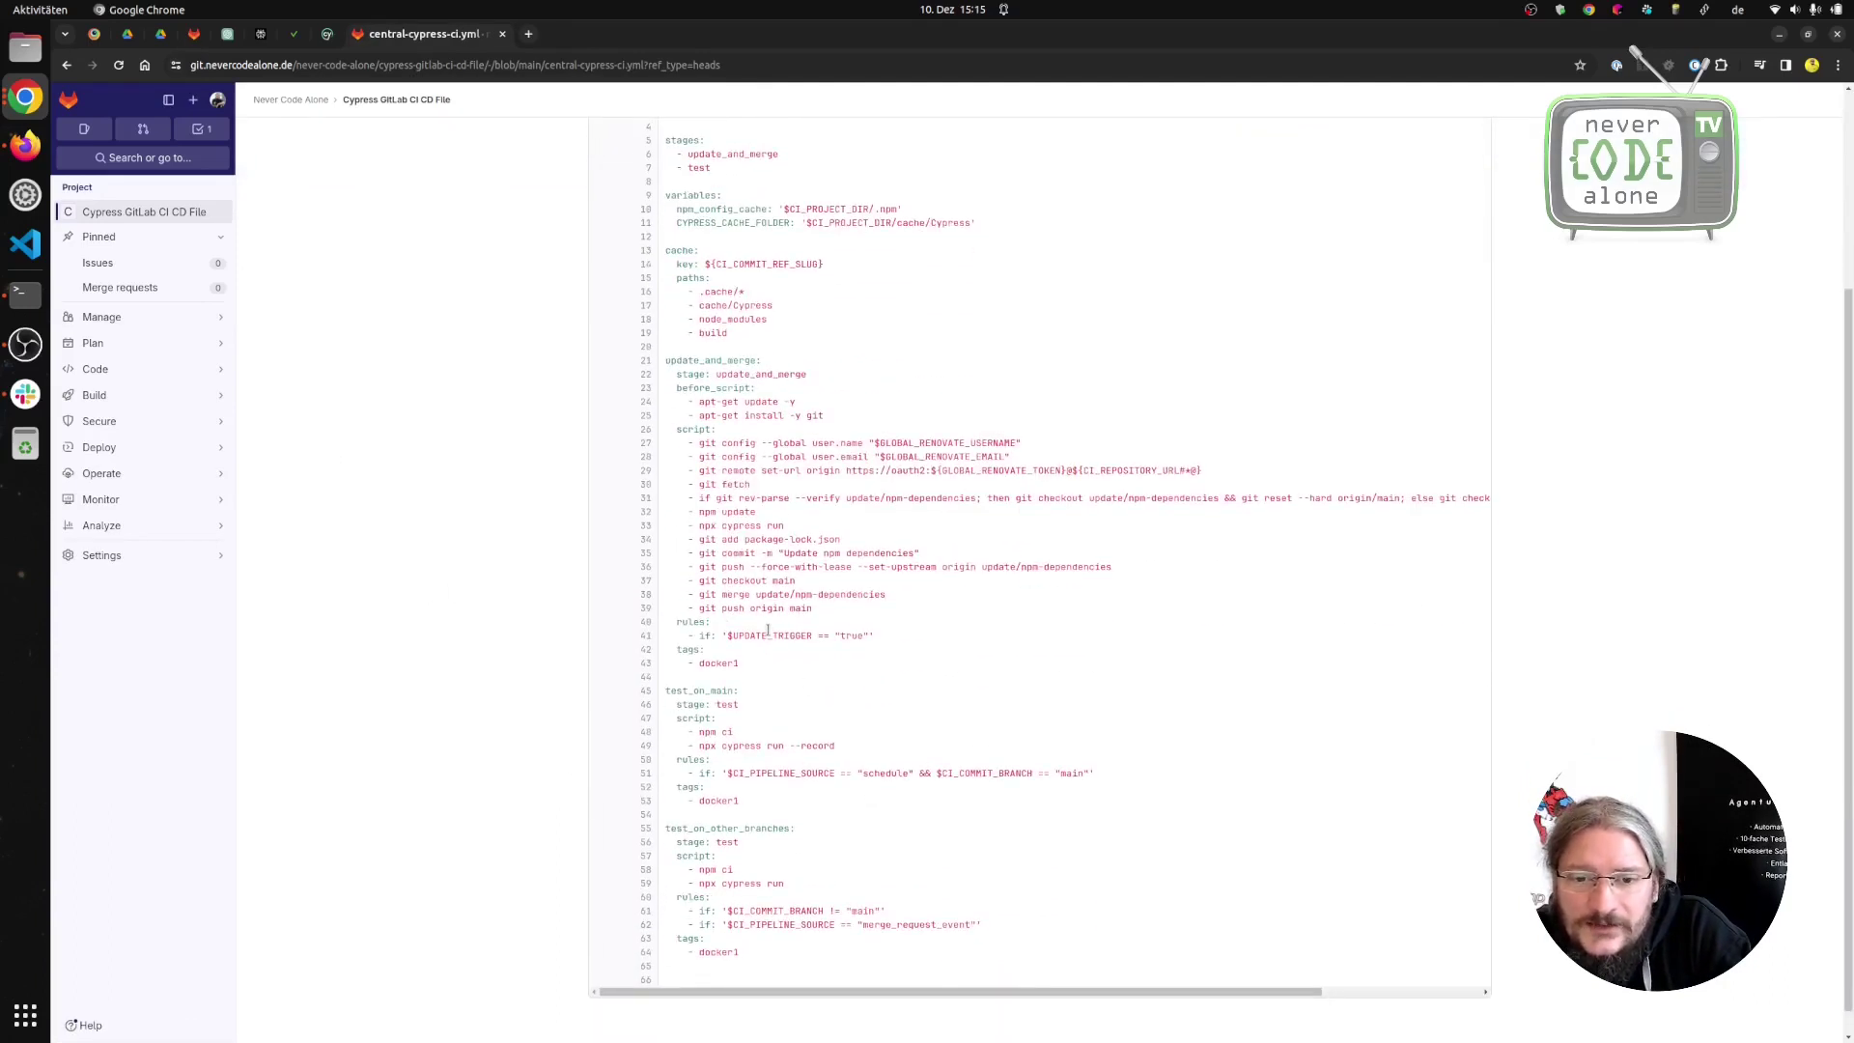
double_click(747, 635)
right_click(748, 632)
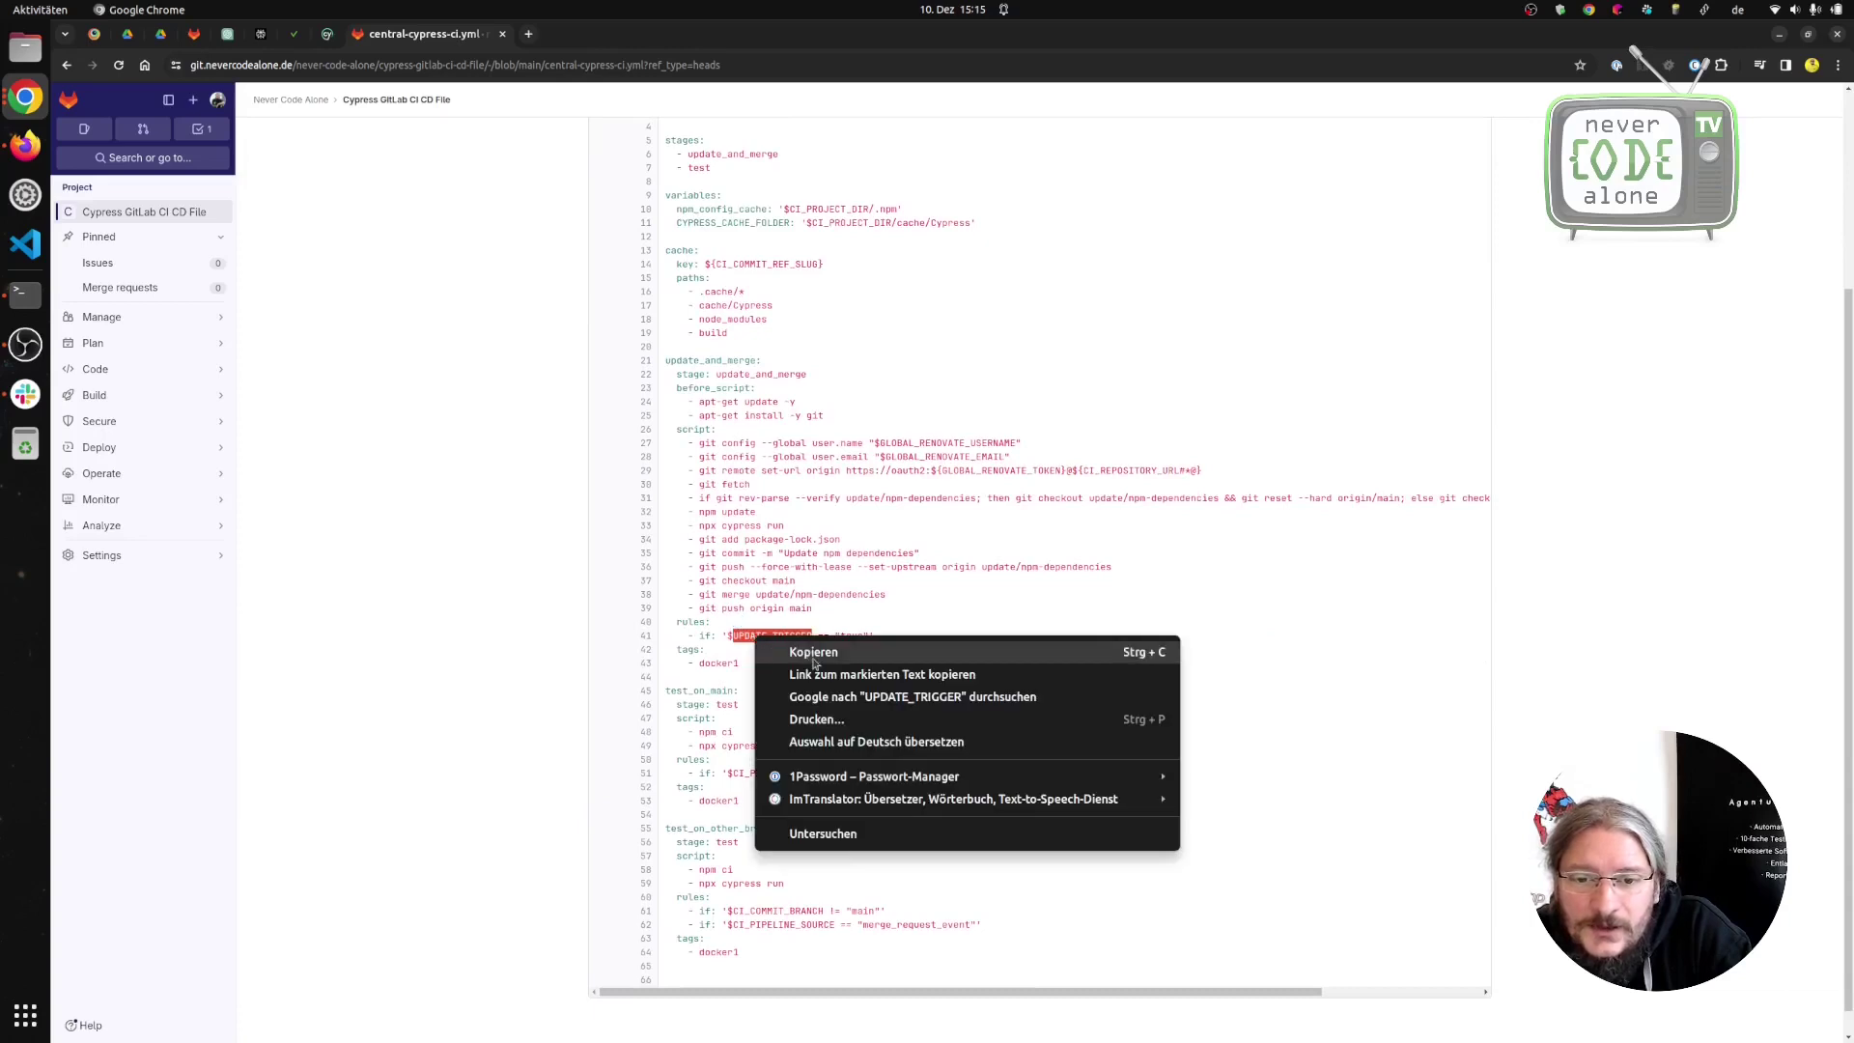
click(816, 651)
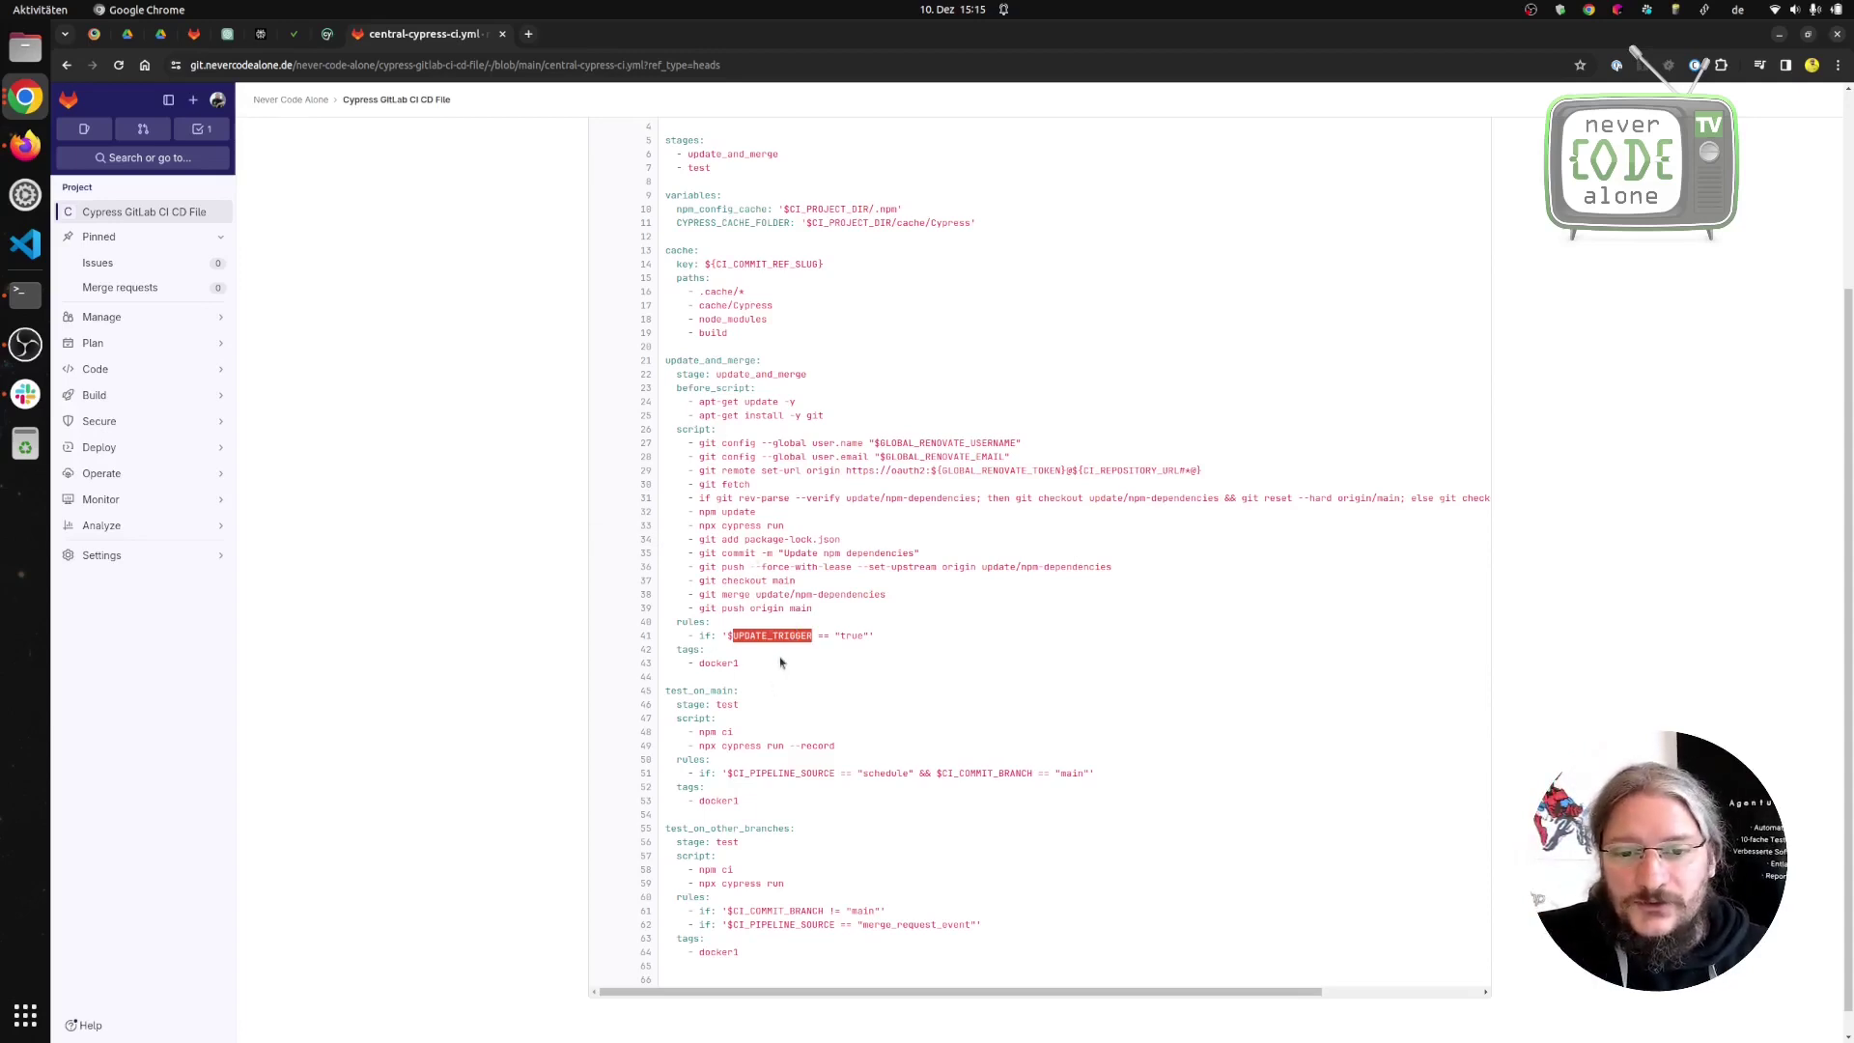
Return to the new pipeline schedule form for Cypress.IO Wirestyle and enter the description "Feature".
click(223, 38)
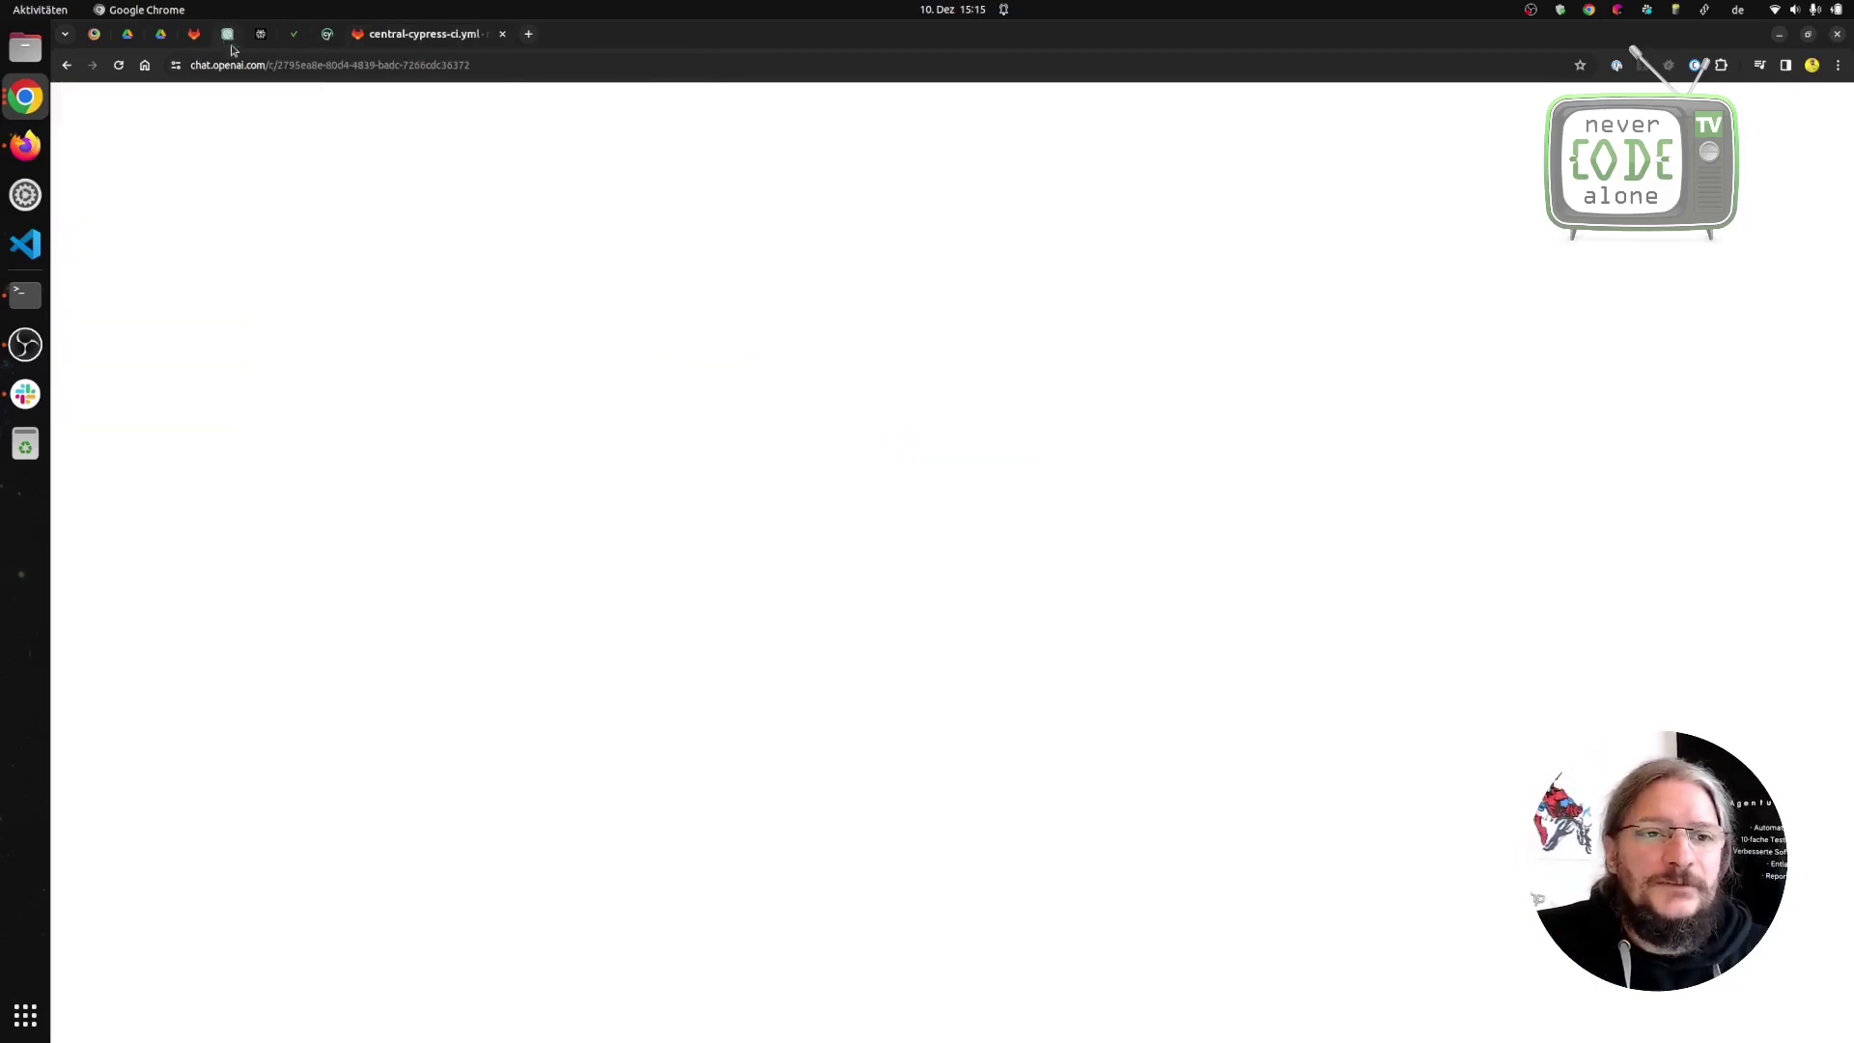
click(195, 35)
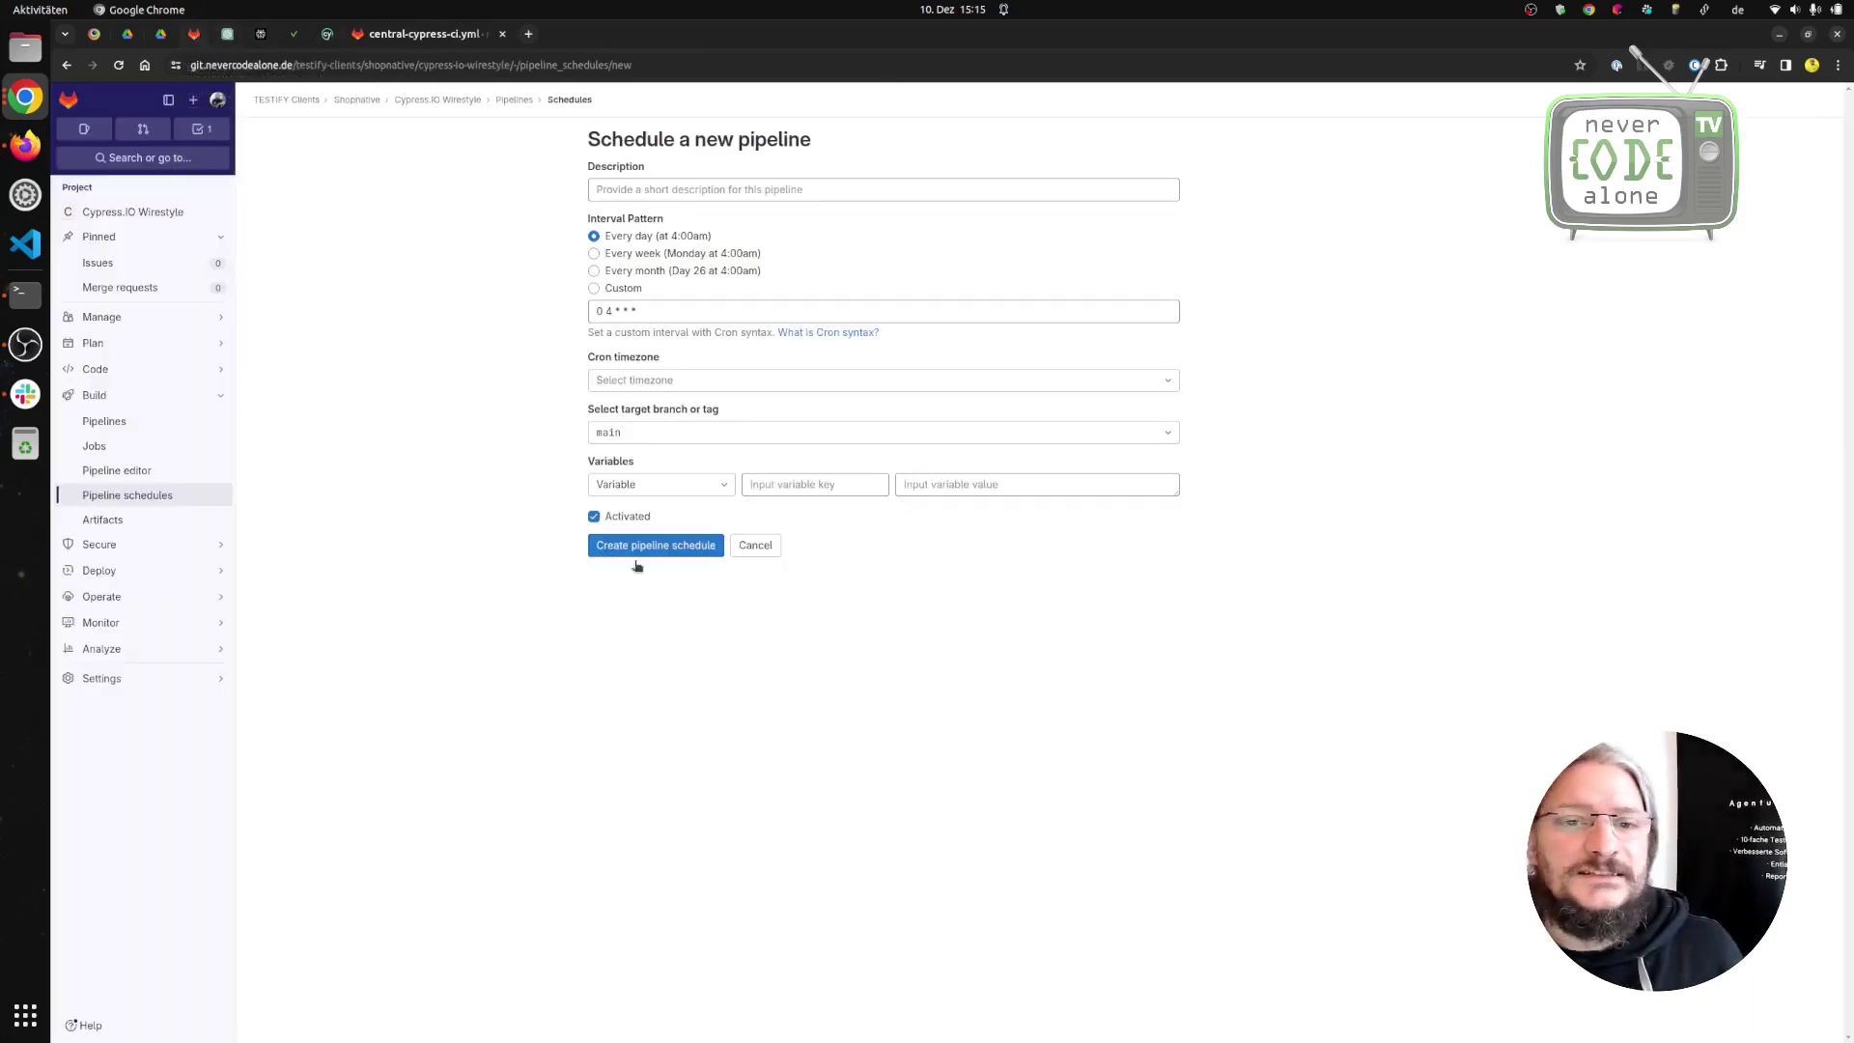
click(797, 487)
click(652, 189)
text(Renovate)
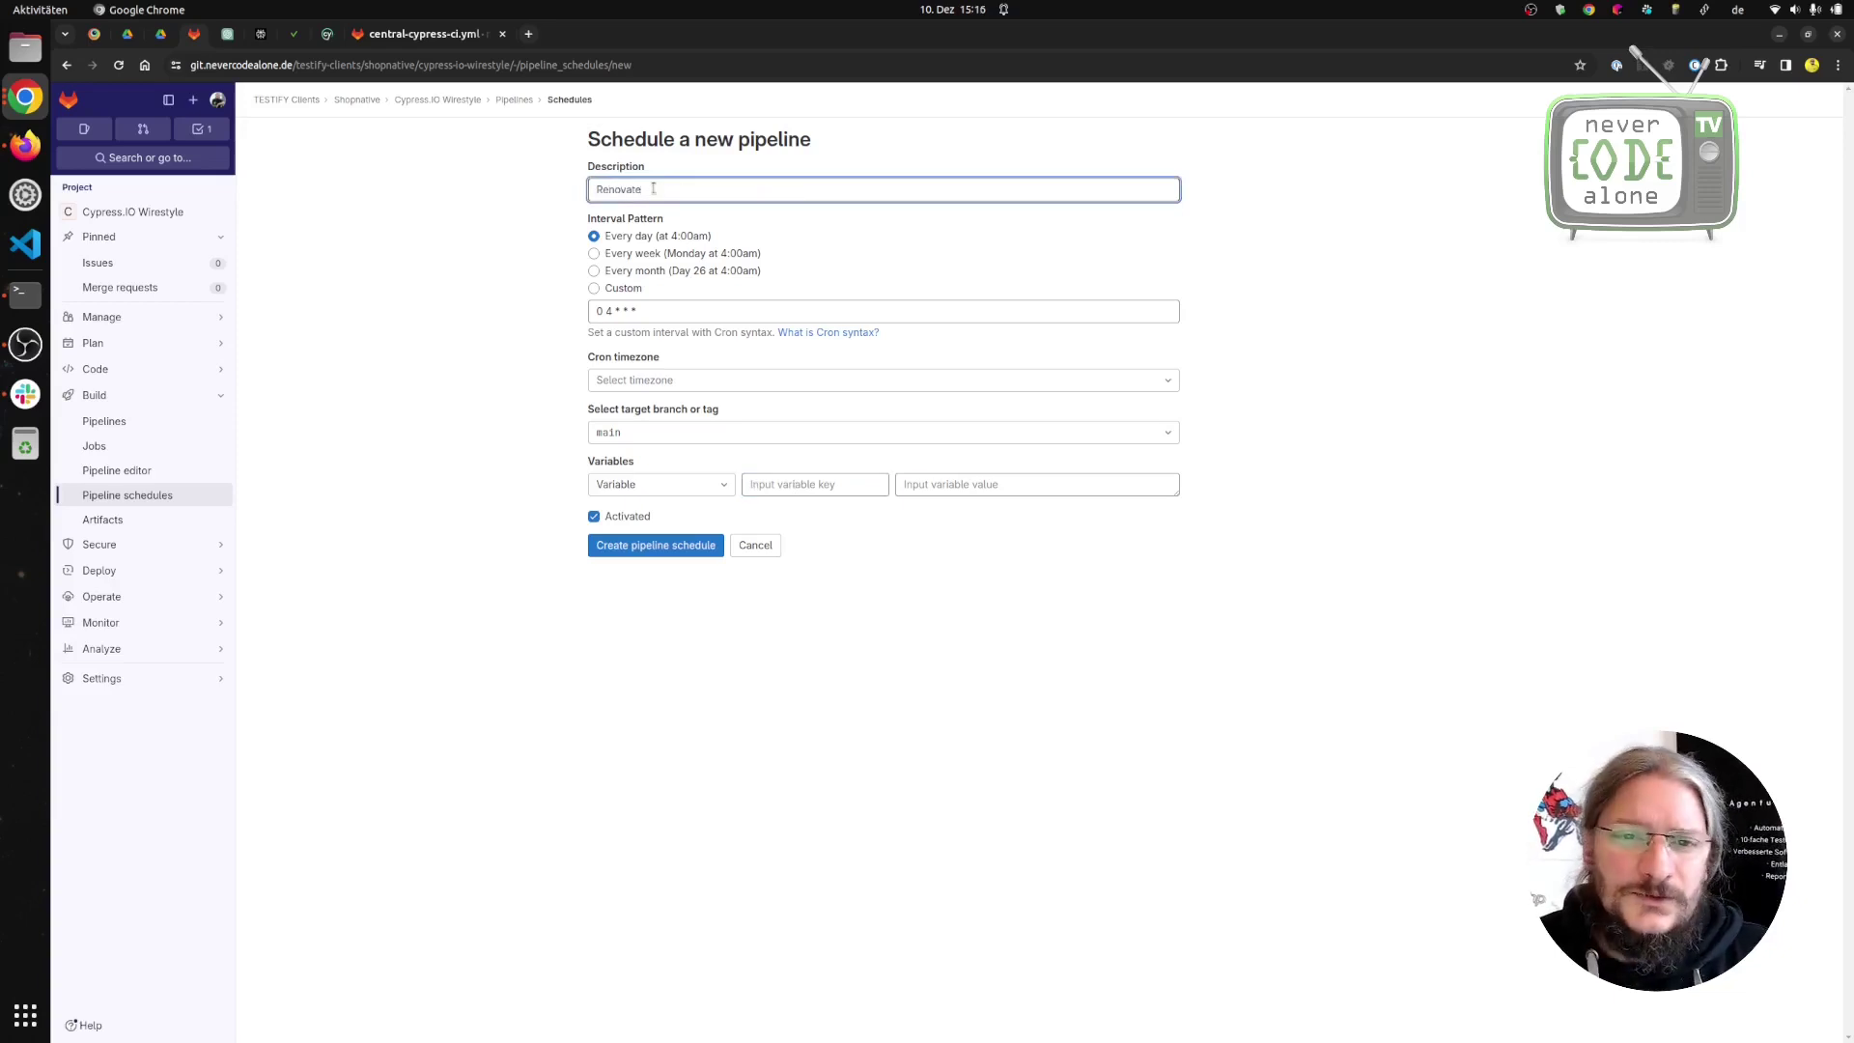
key(ctrl+a)
text(Fea)
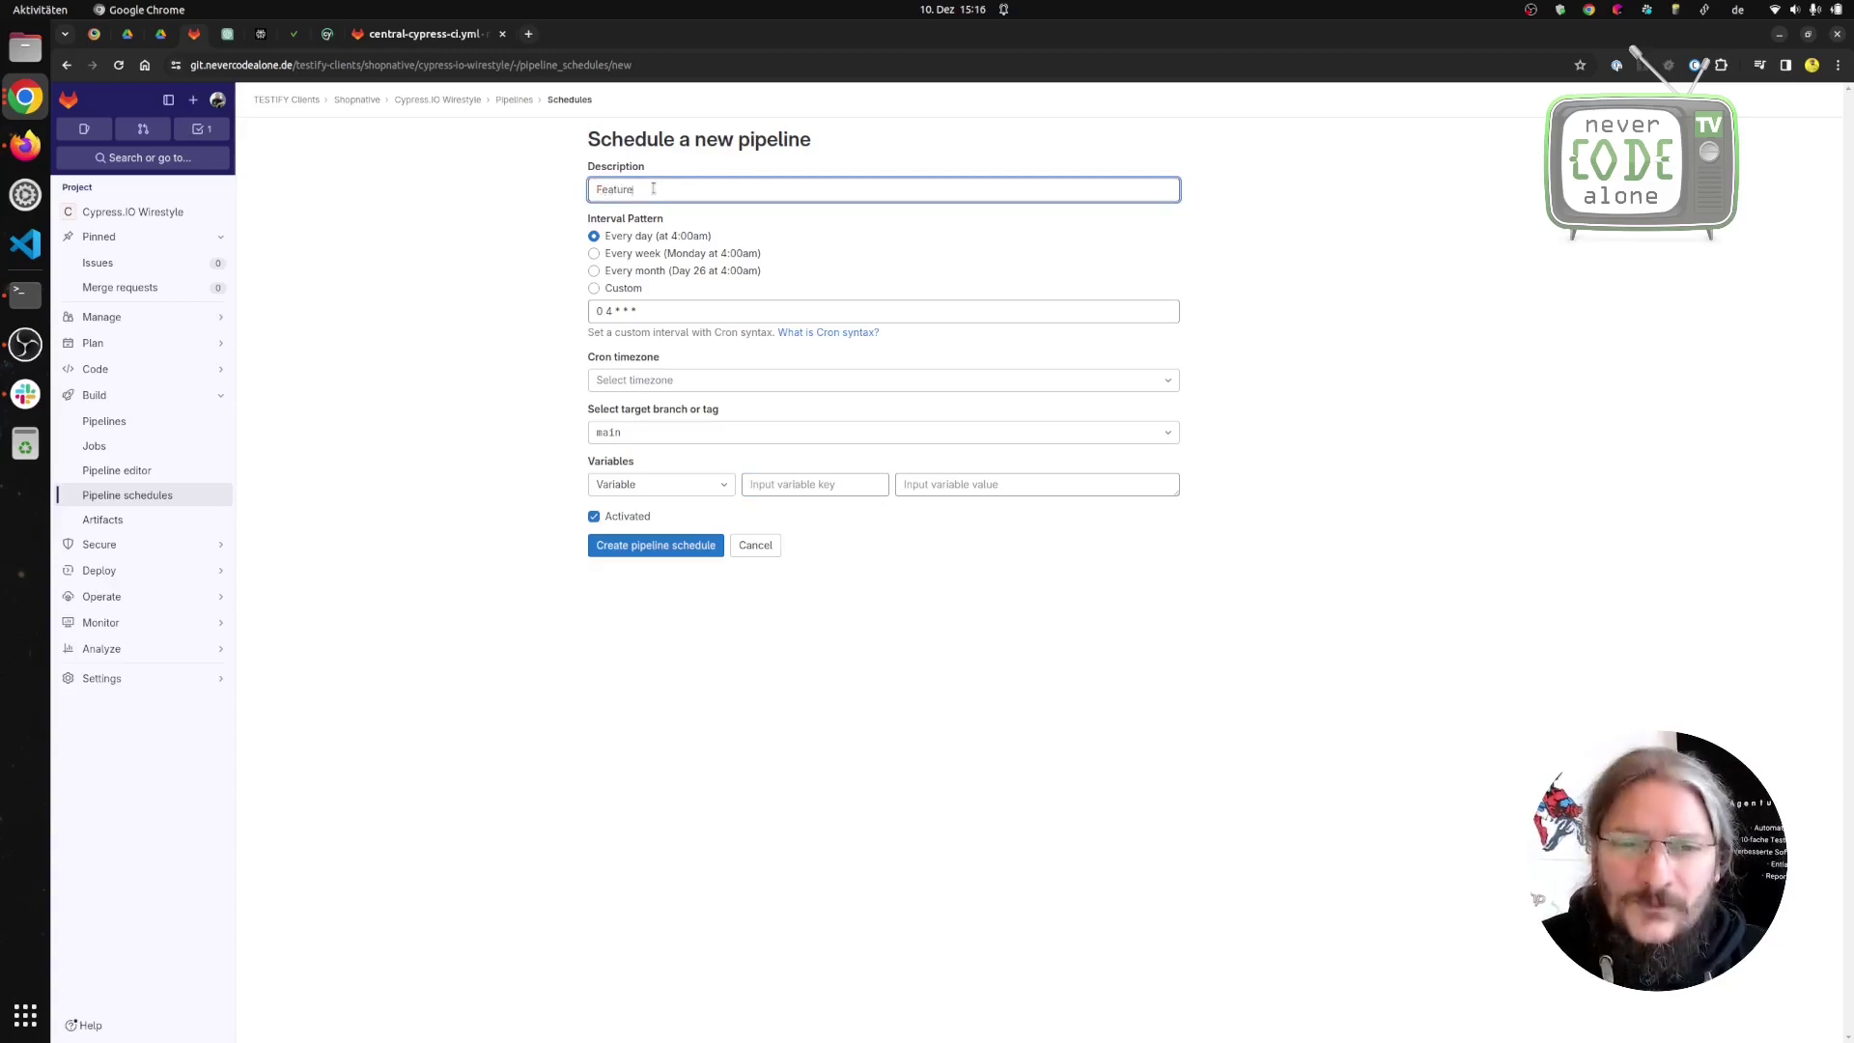
text(ture)
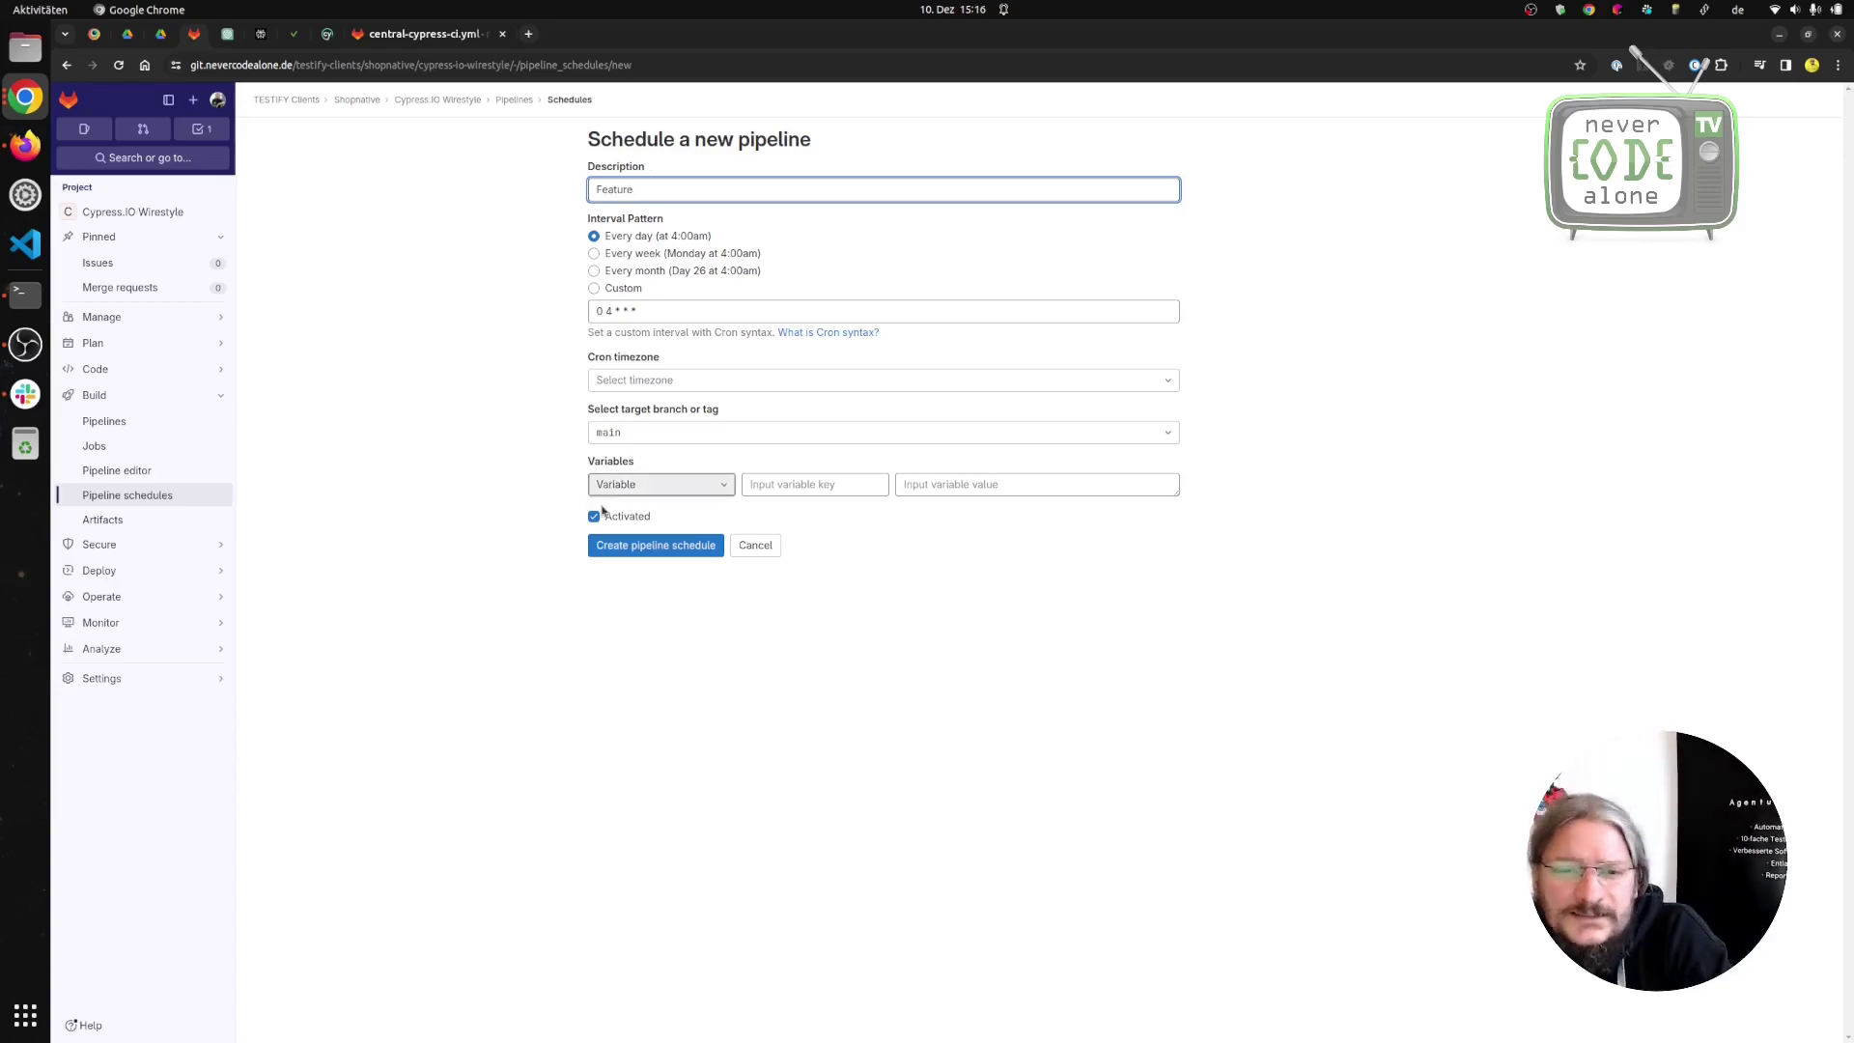
Deactivate the new schedule and set its cron timezone to [UTC+1] Berlin.
click(594, 516)
click(633, 381)
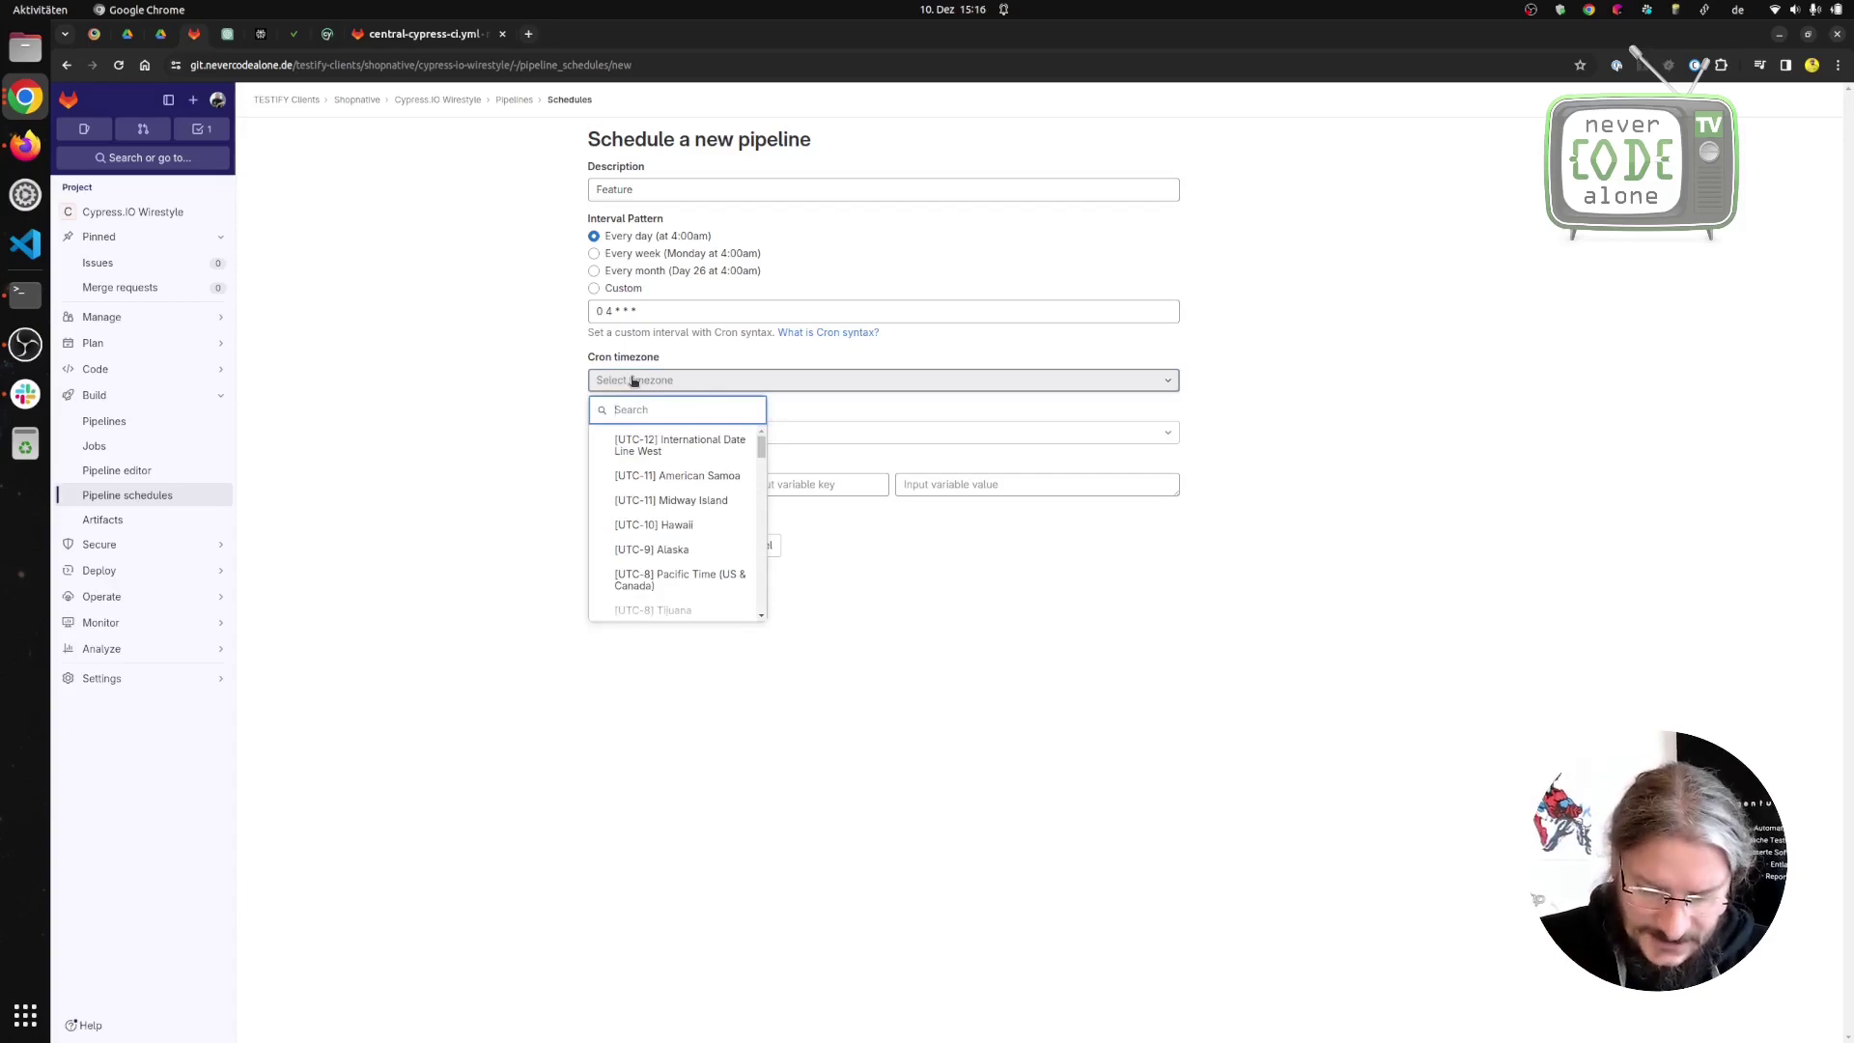
text(ber)
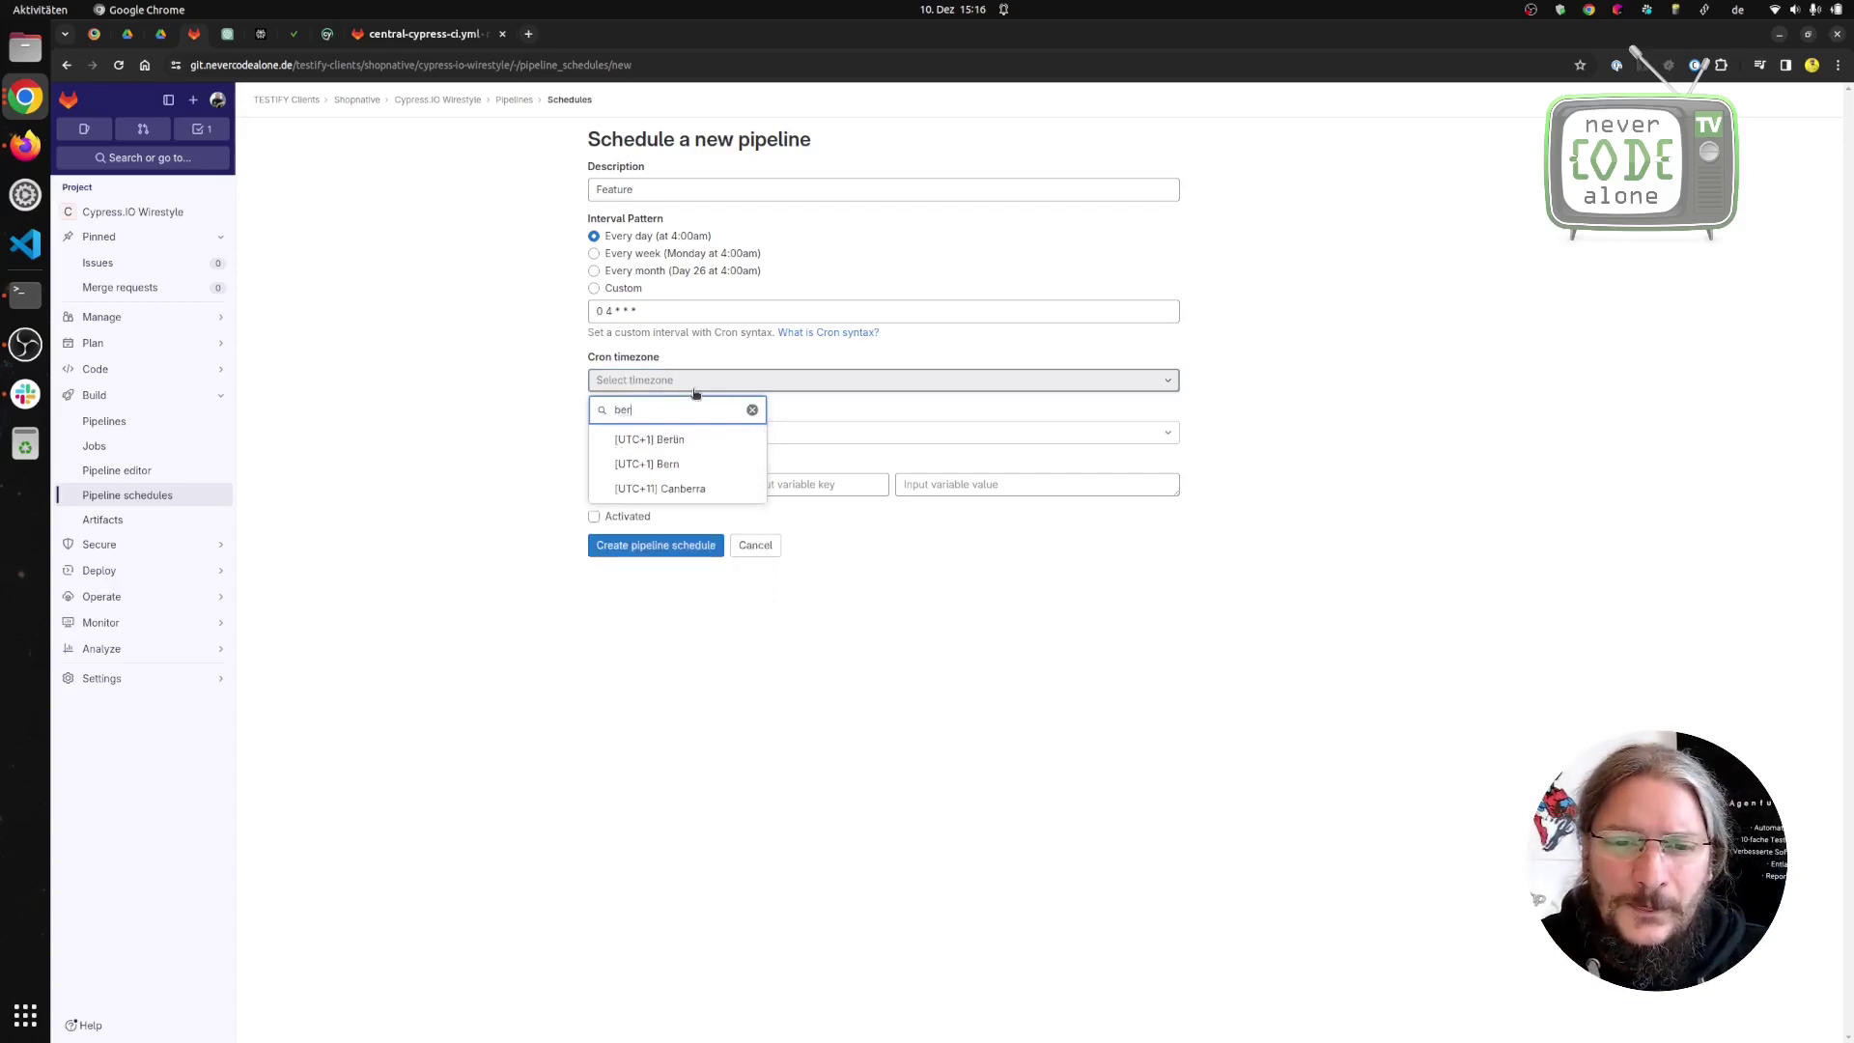
click(693, 446)
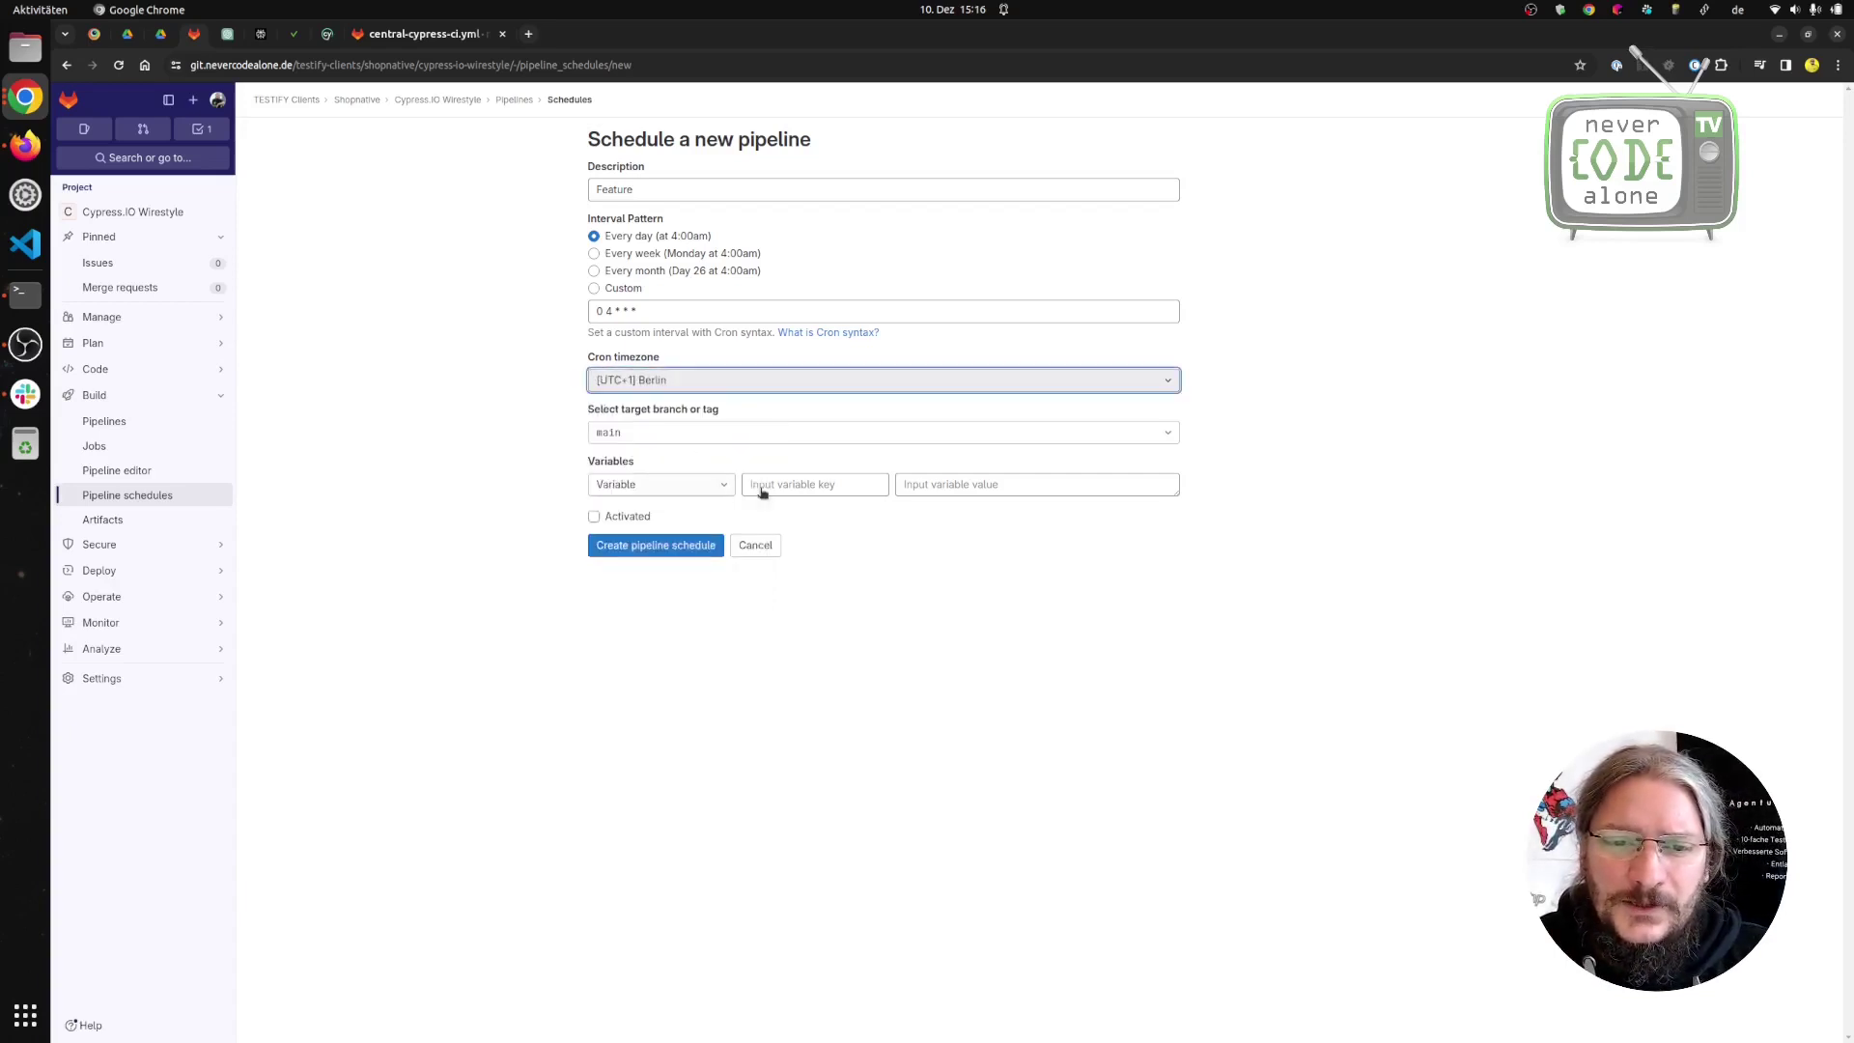
Add the variable UPDATE_TRIGGER with the value true and create the pipeline schedule.
click(804, 488)
key(ctrl+v)
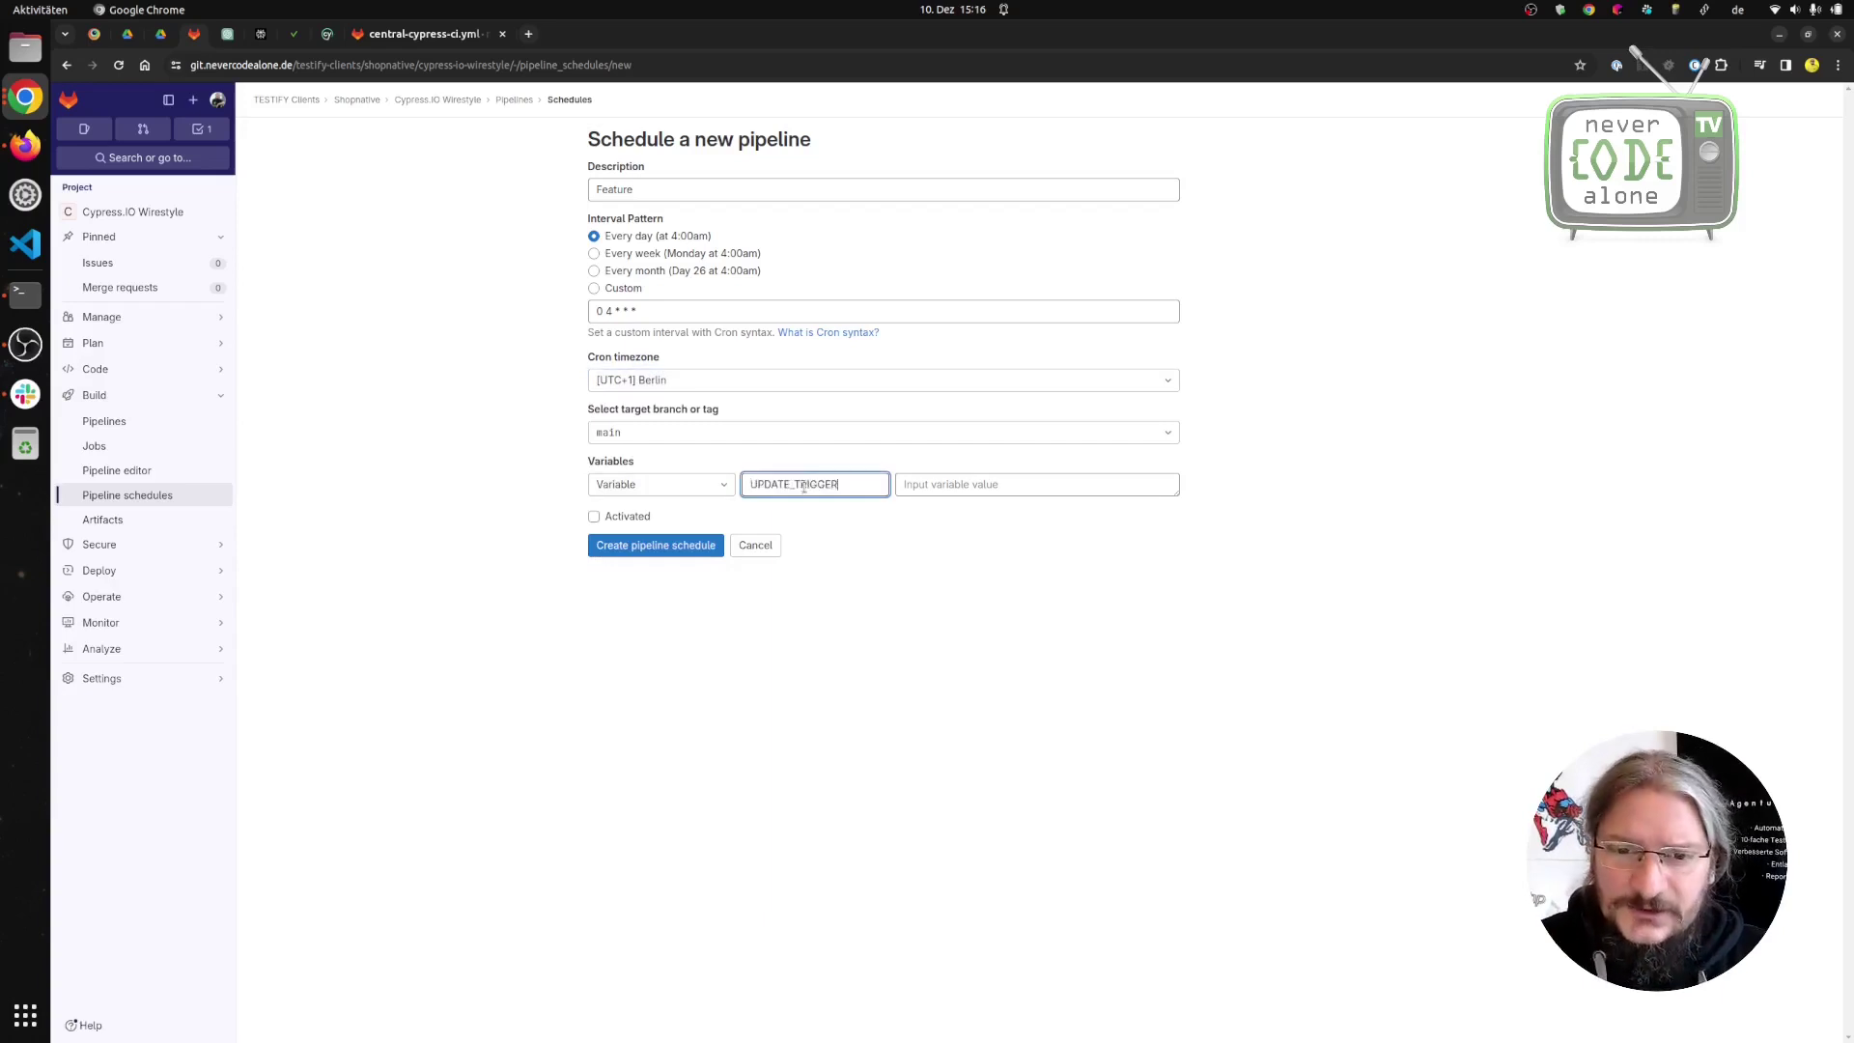
click(959, 482)
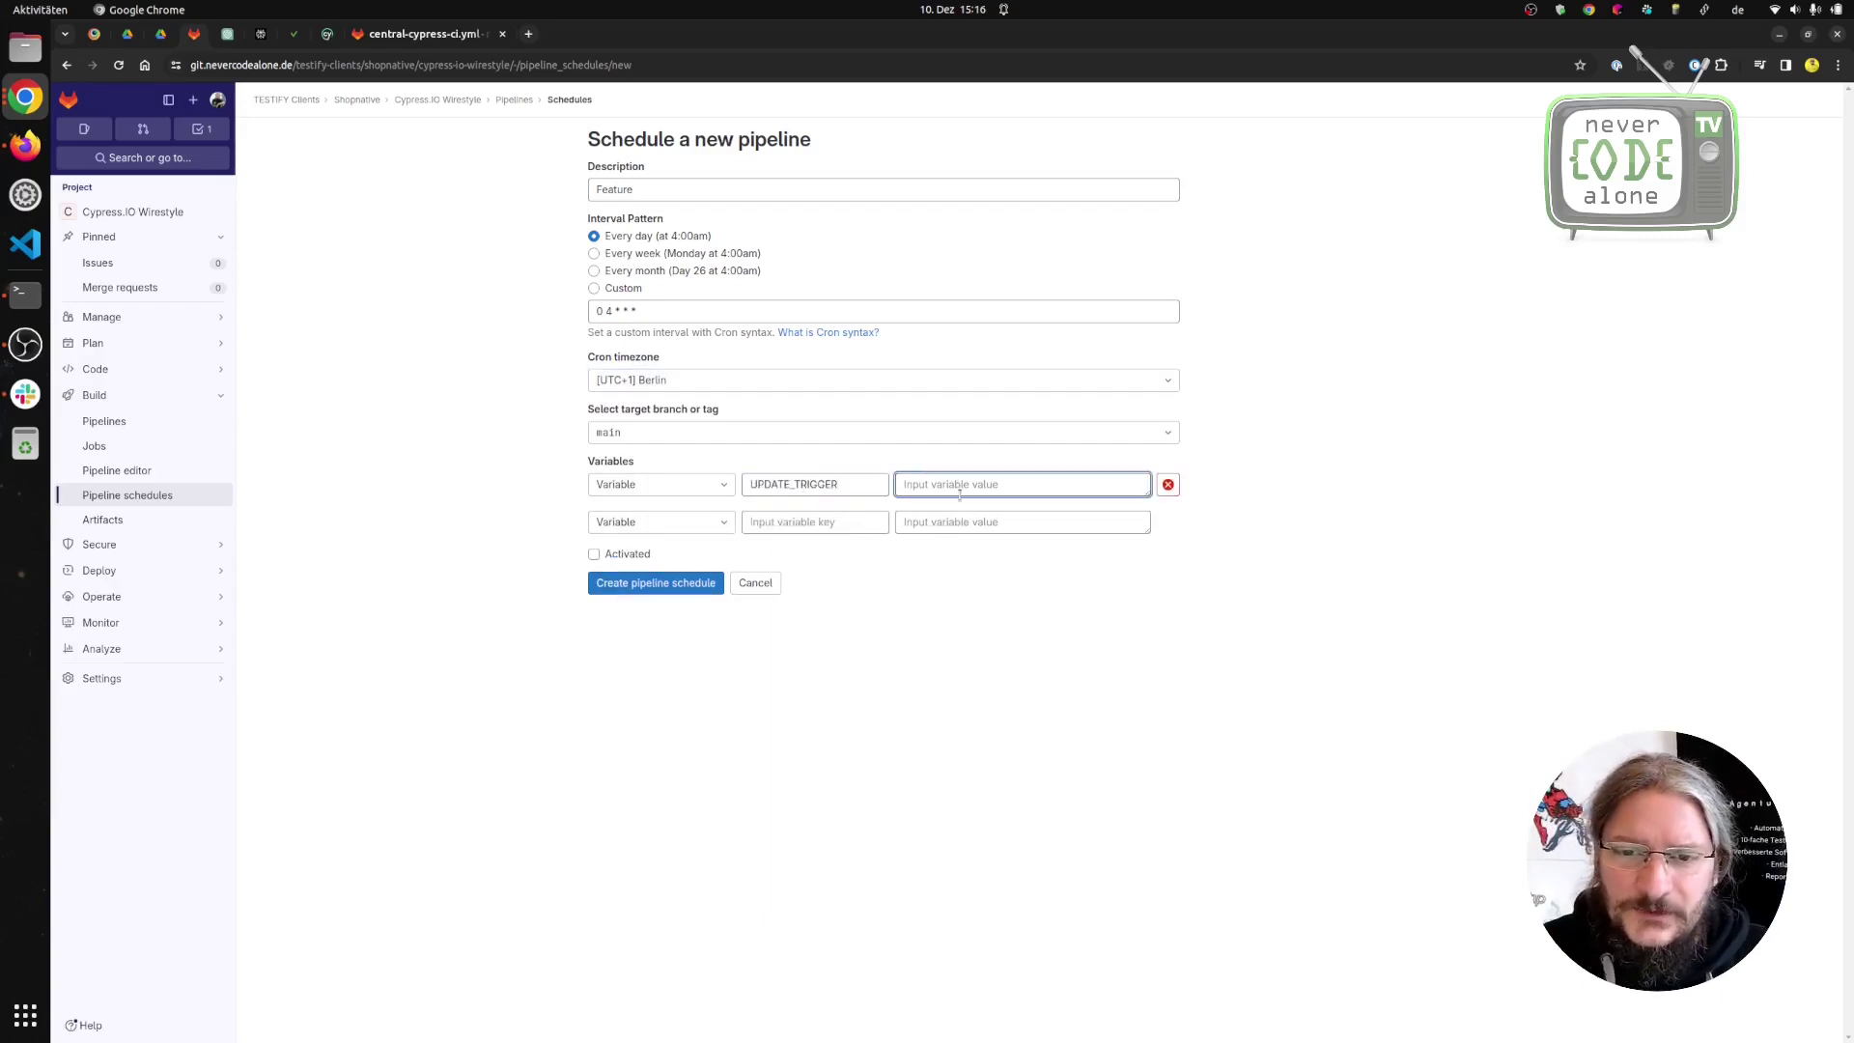
text(true)
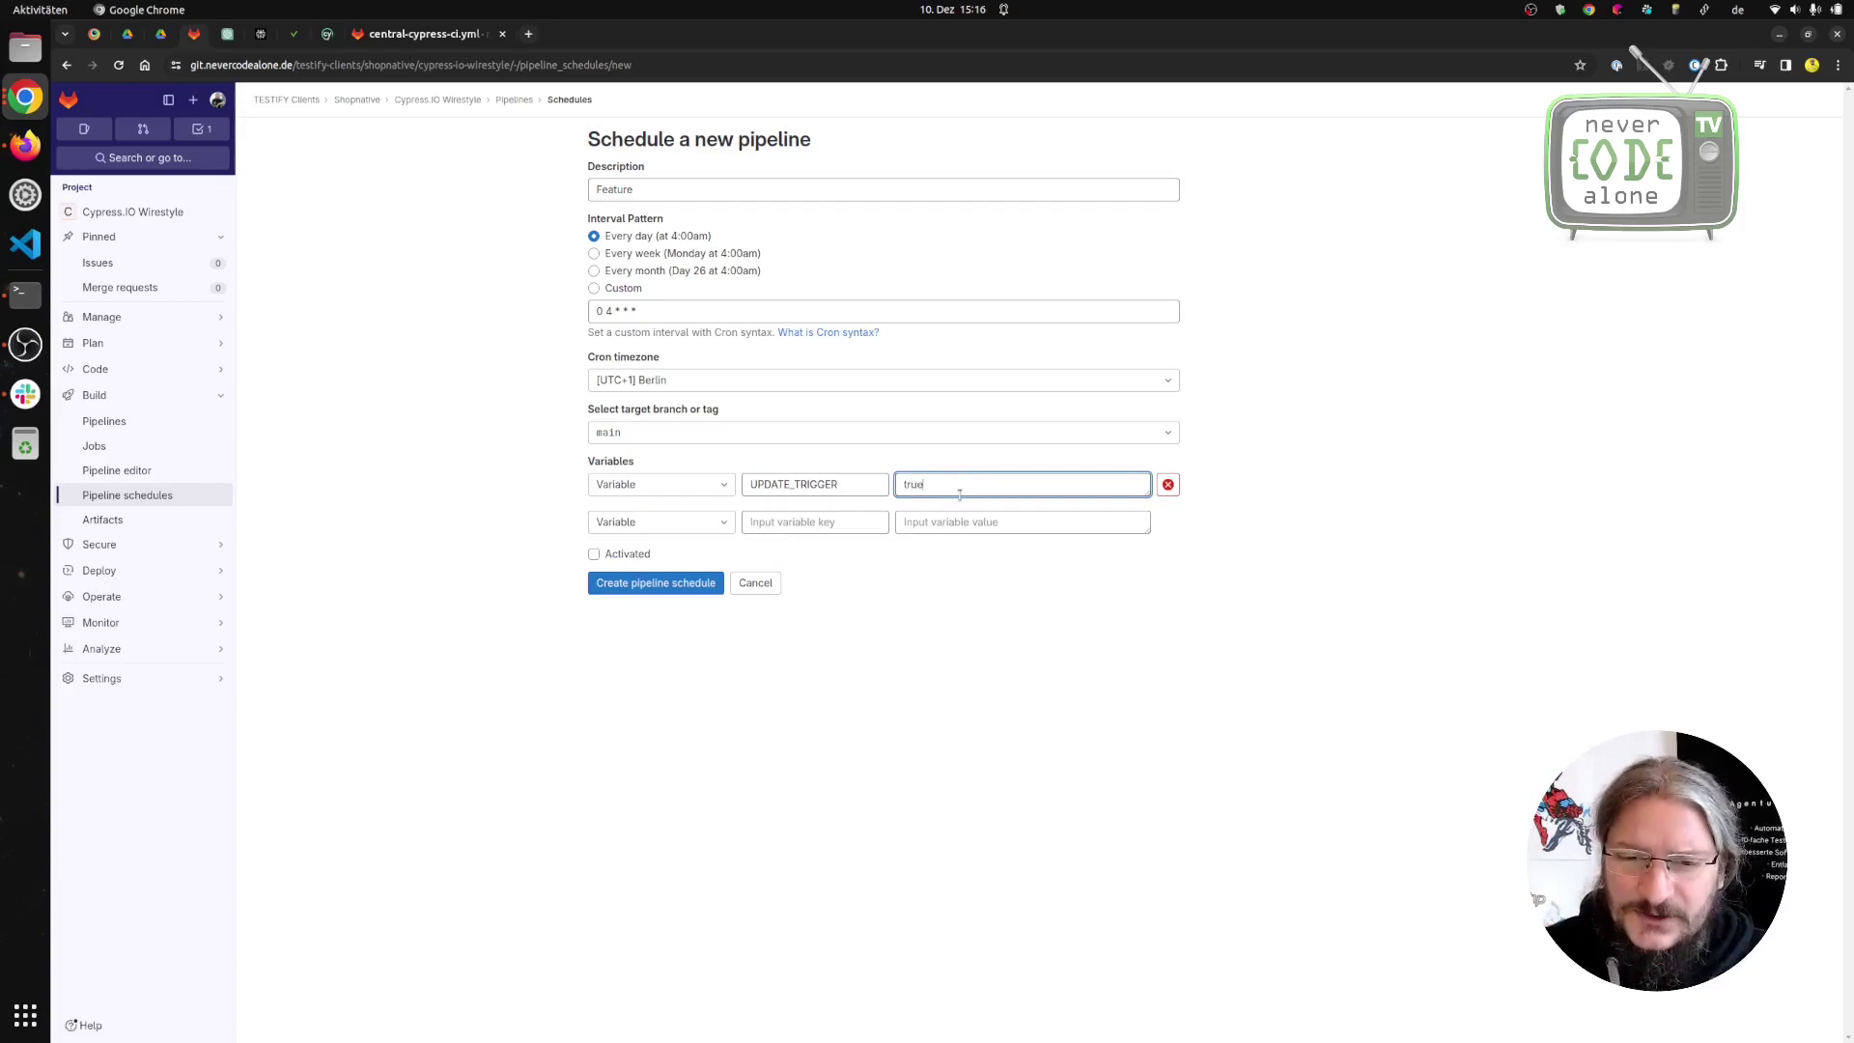
click(693, 585)
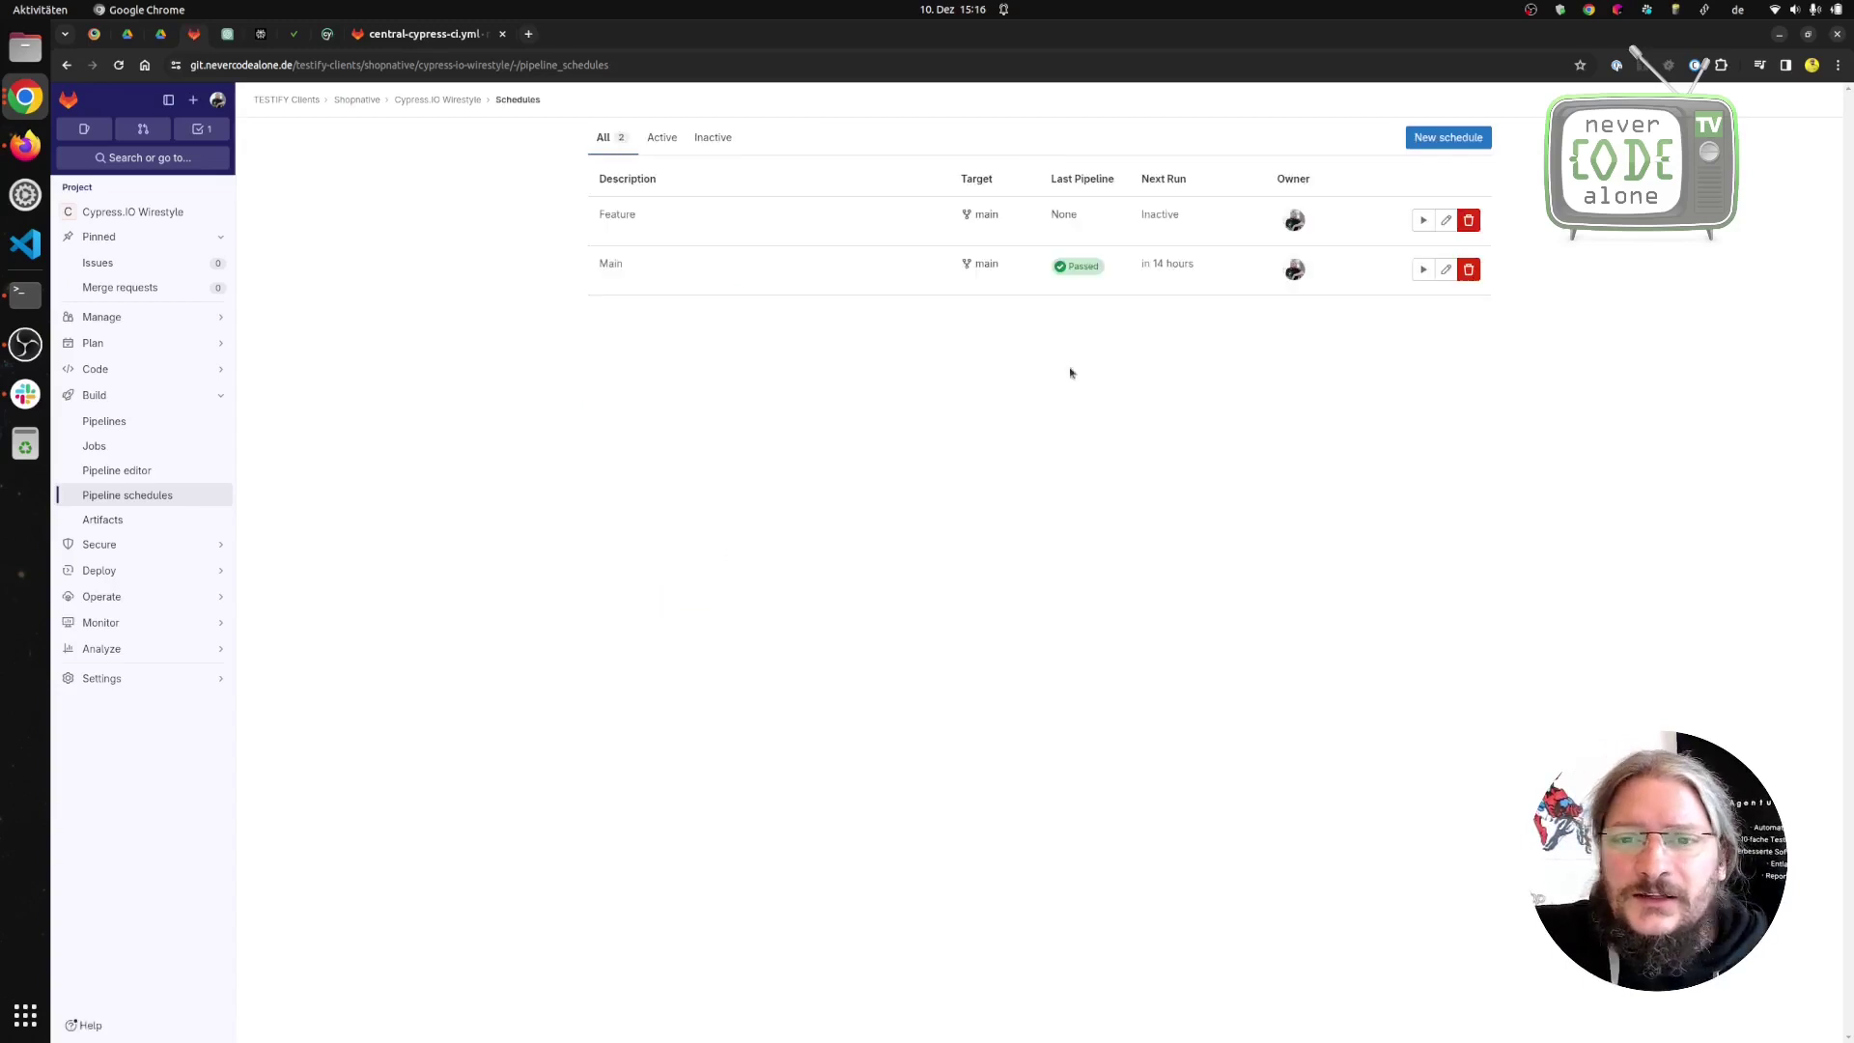
Change the target branch of the Feature pipeline schedule to feature/renovate and save the schedule.
click(1445, 220)
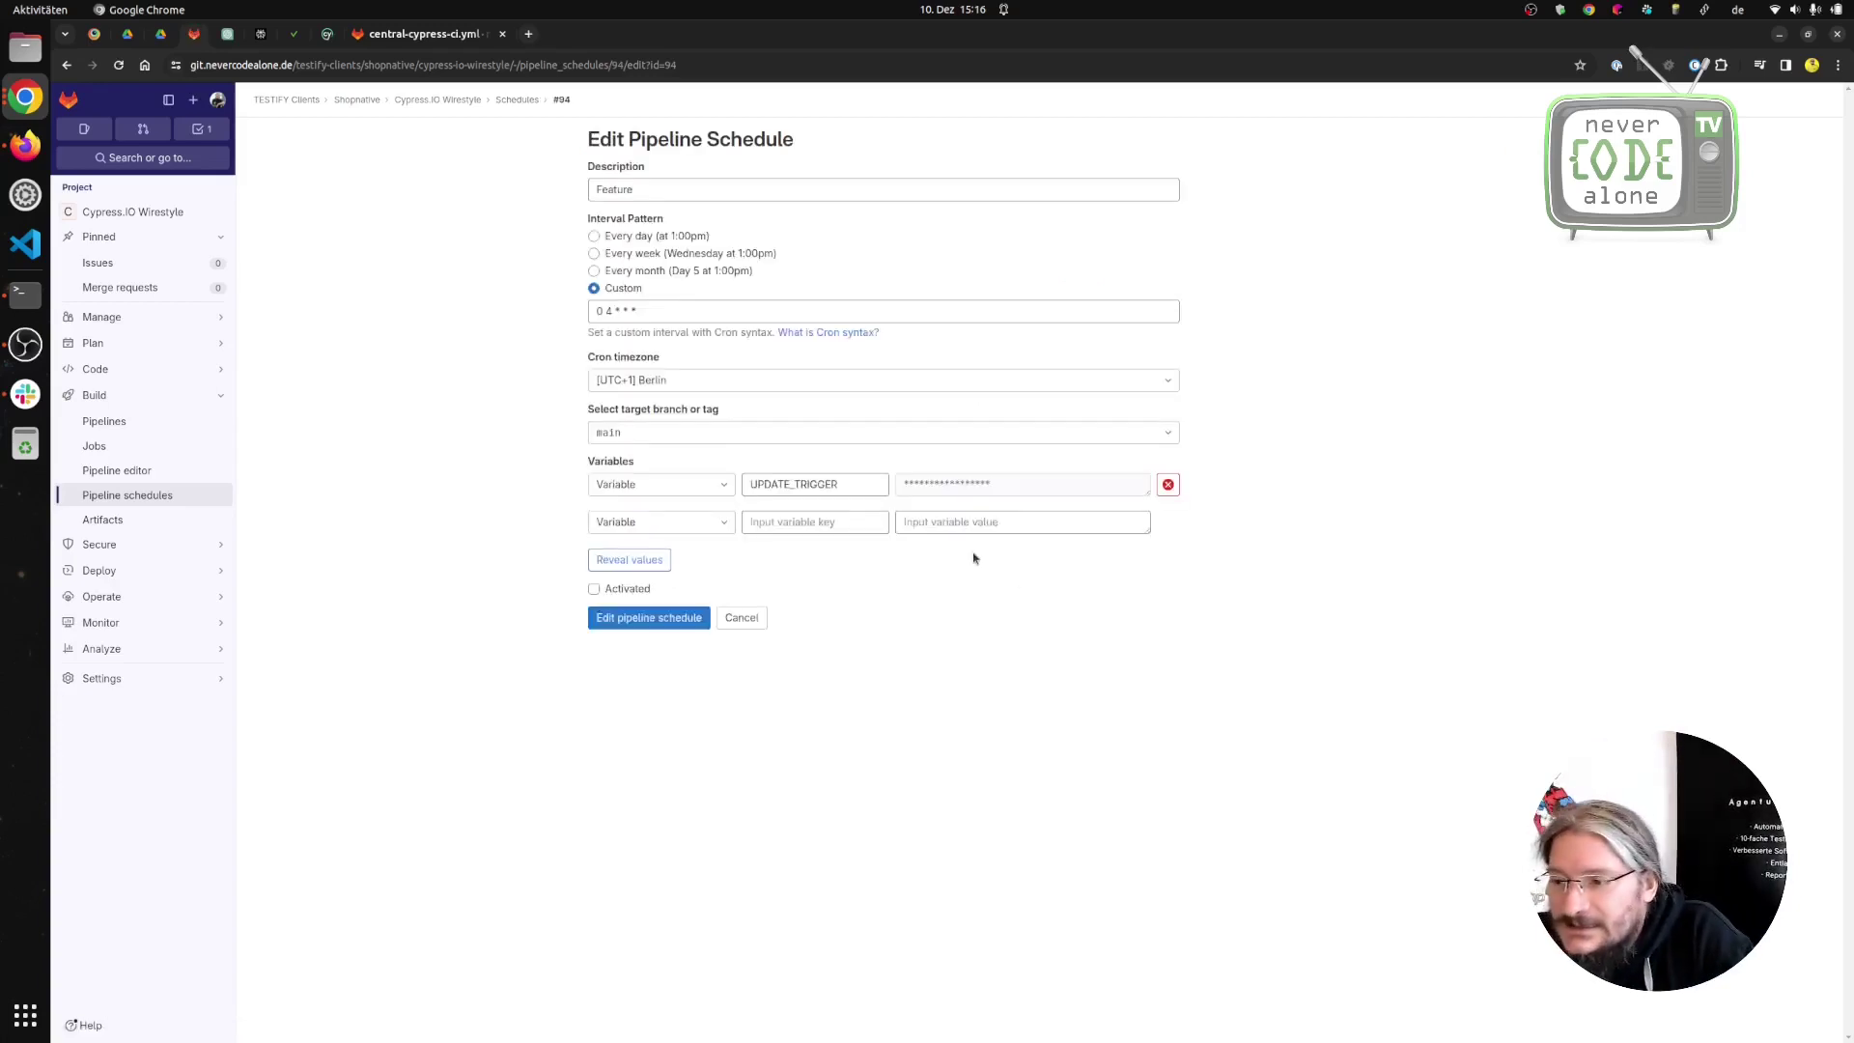
click(728, 436)
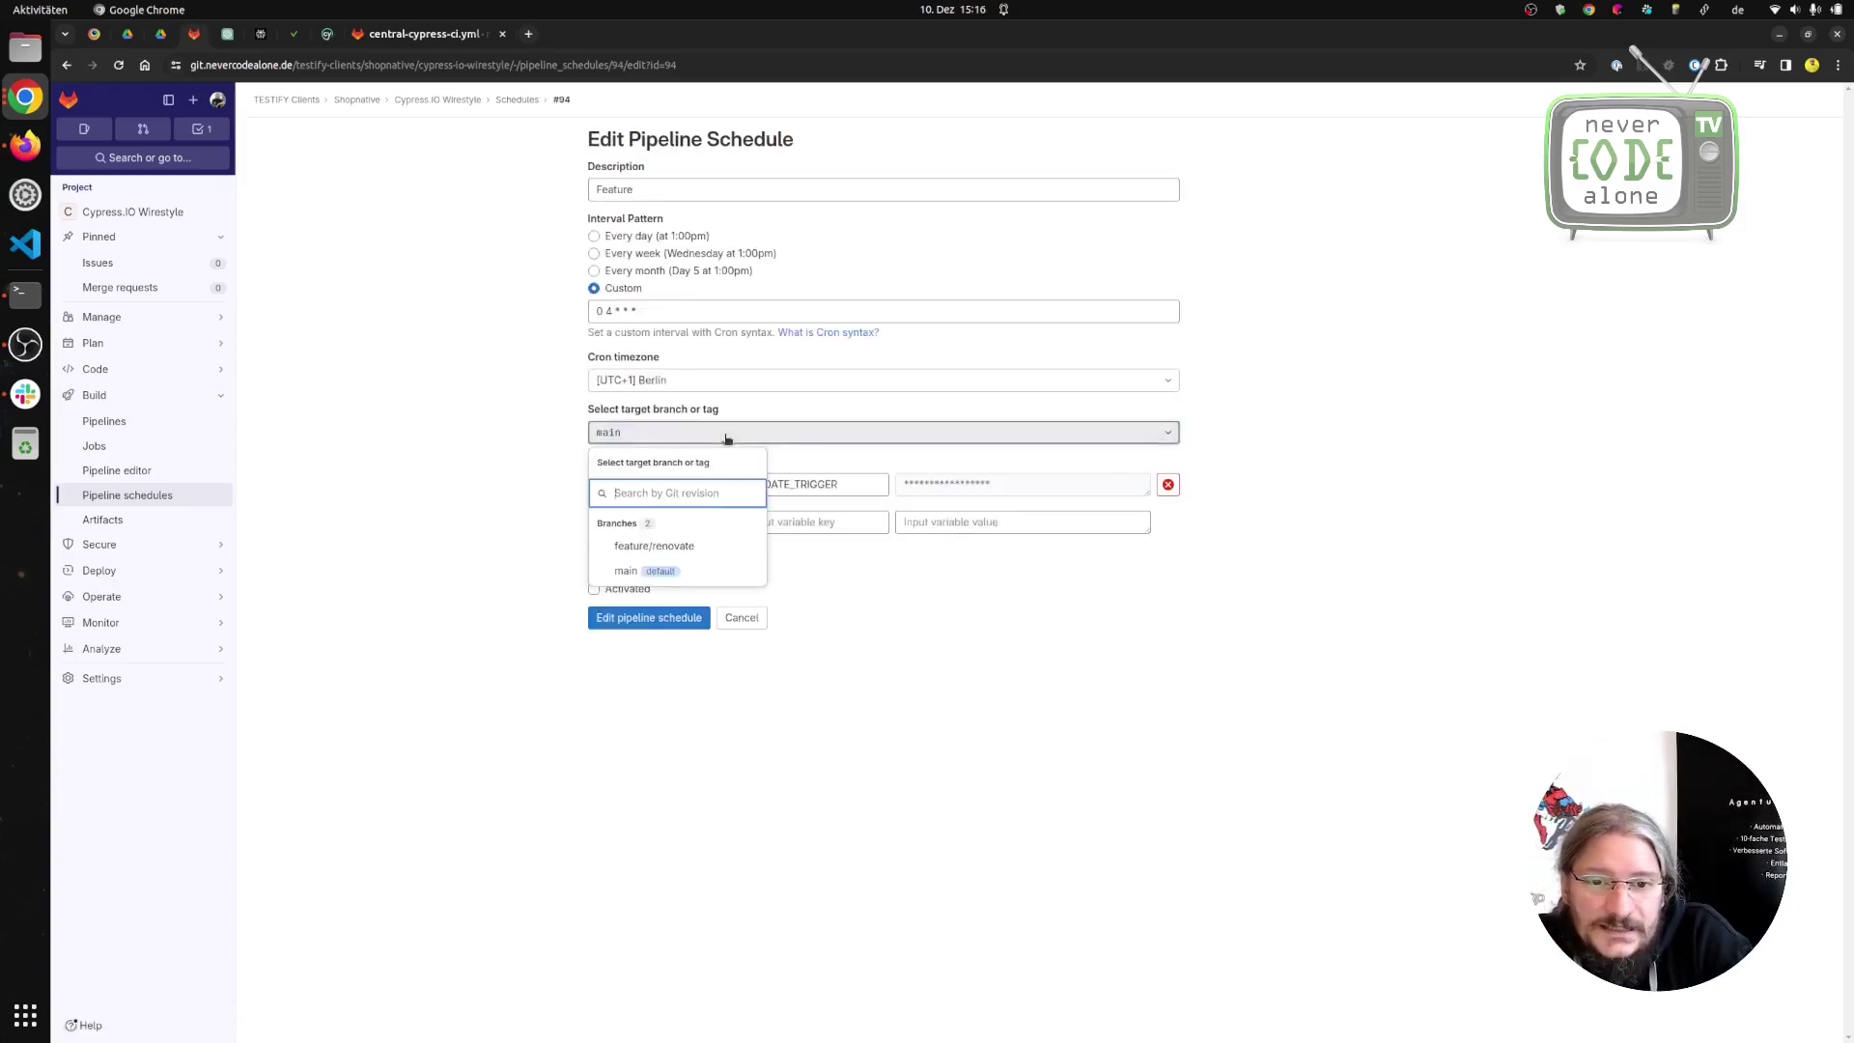
click(666, 546)
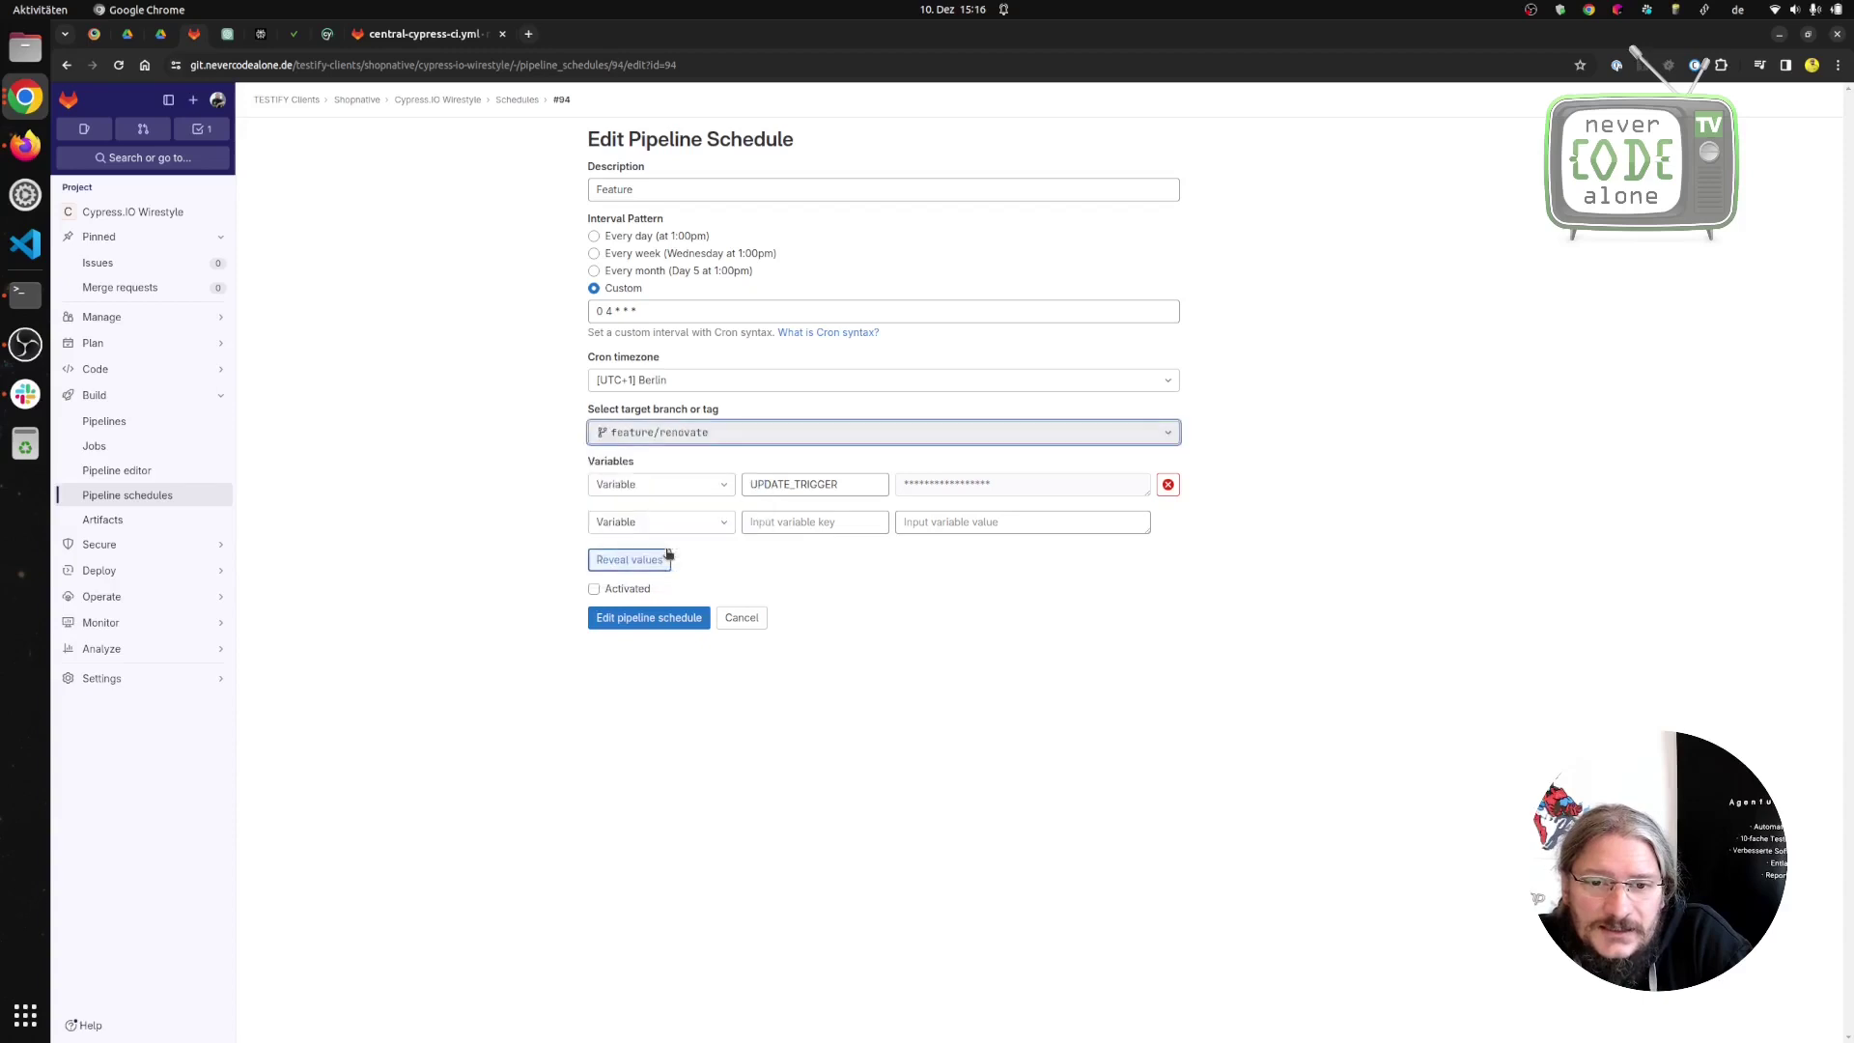
click(651, 620)
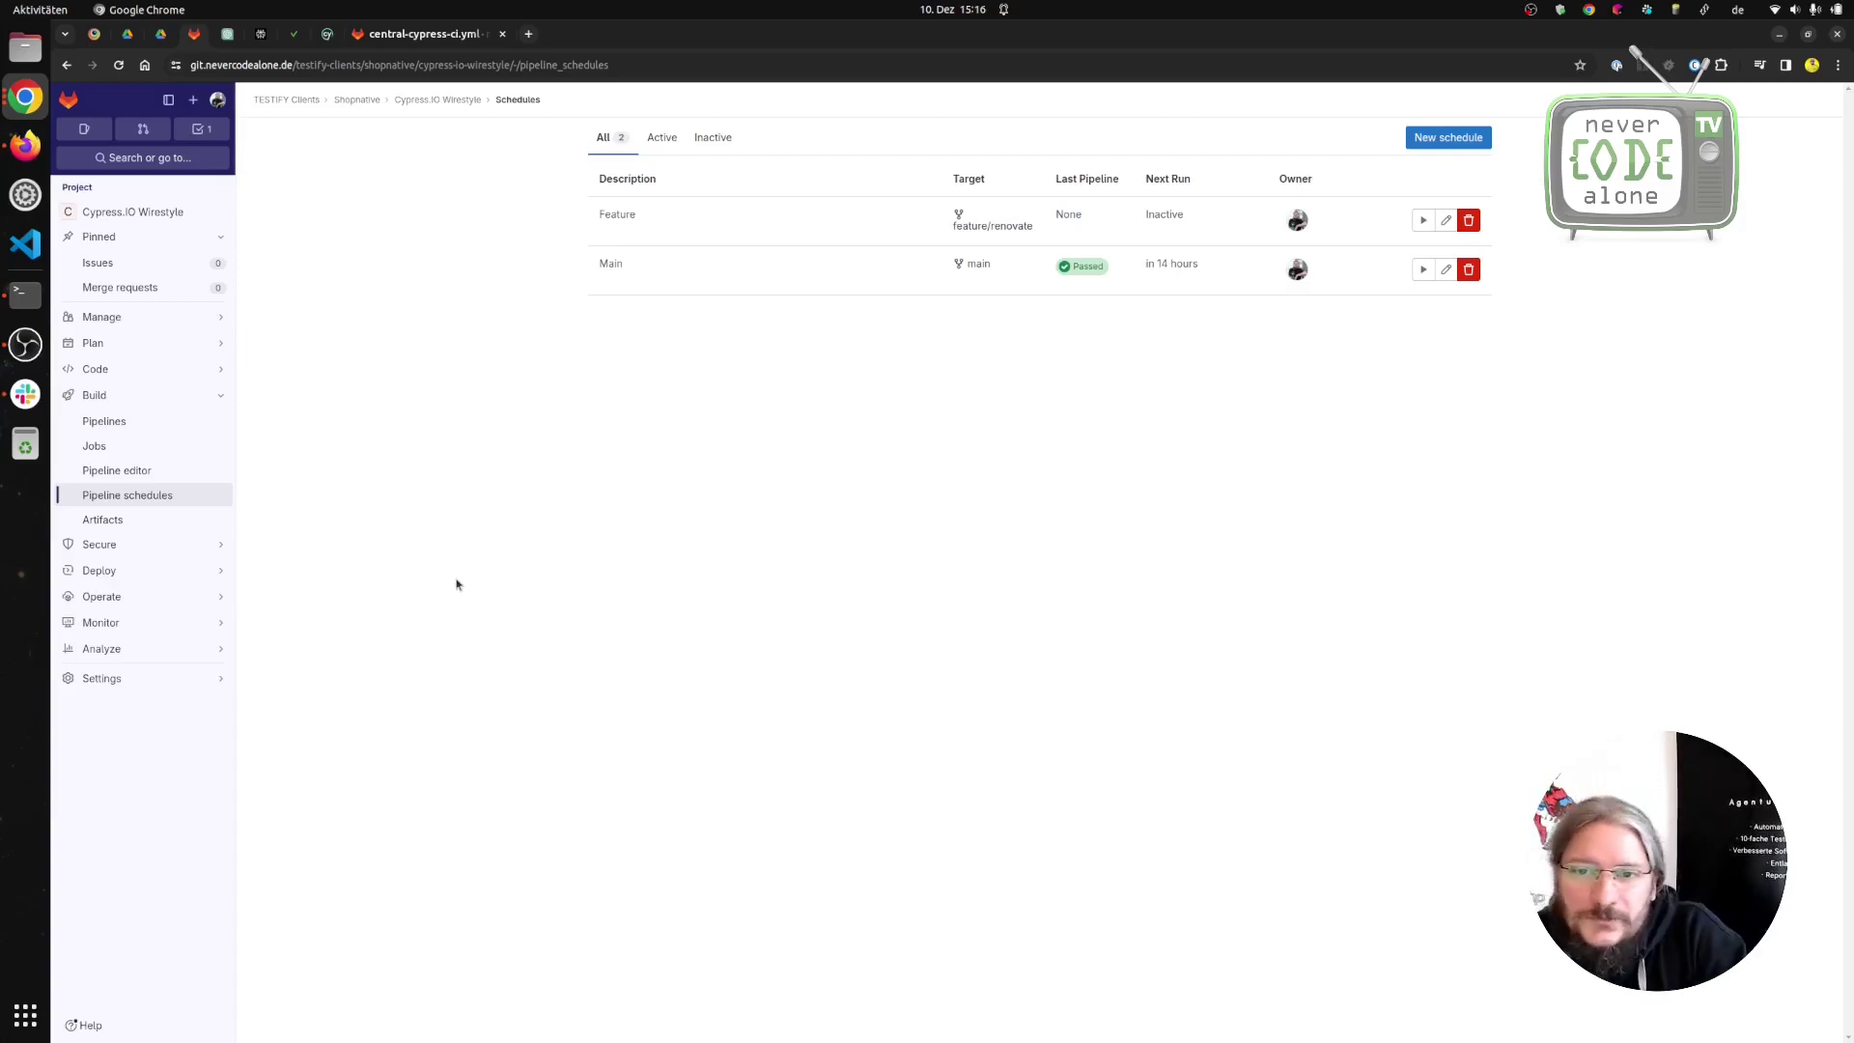
Unprotect the main branch in the protected branches of the project's repository settings.
mouse_move(143, 680)
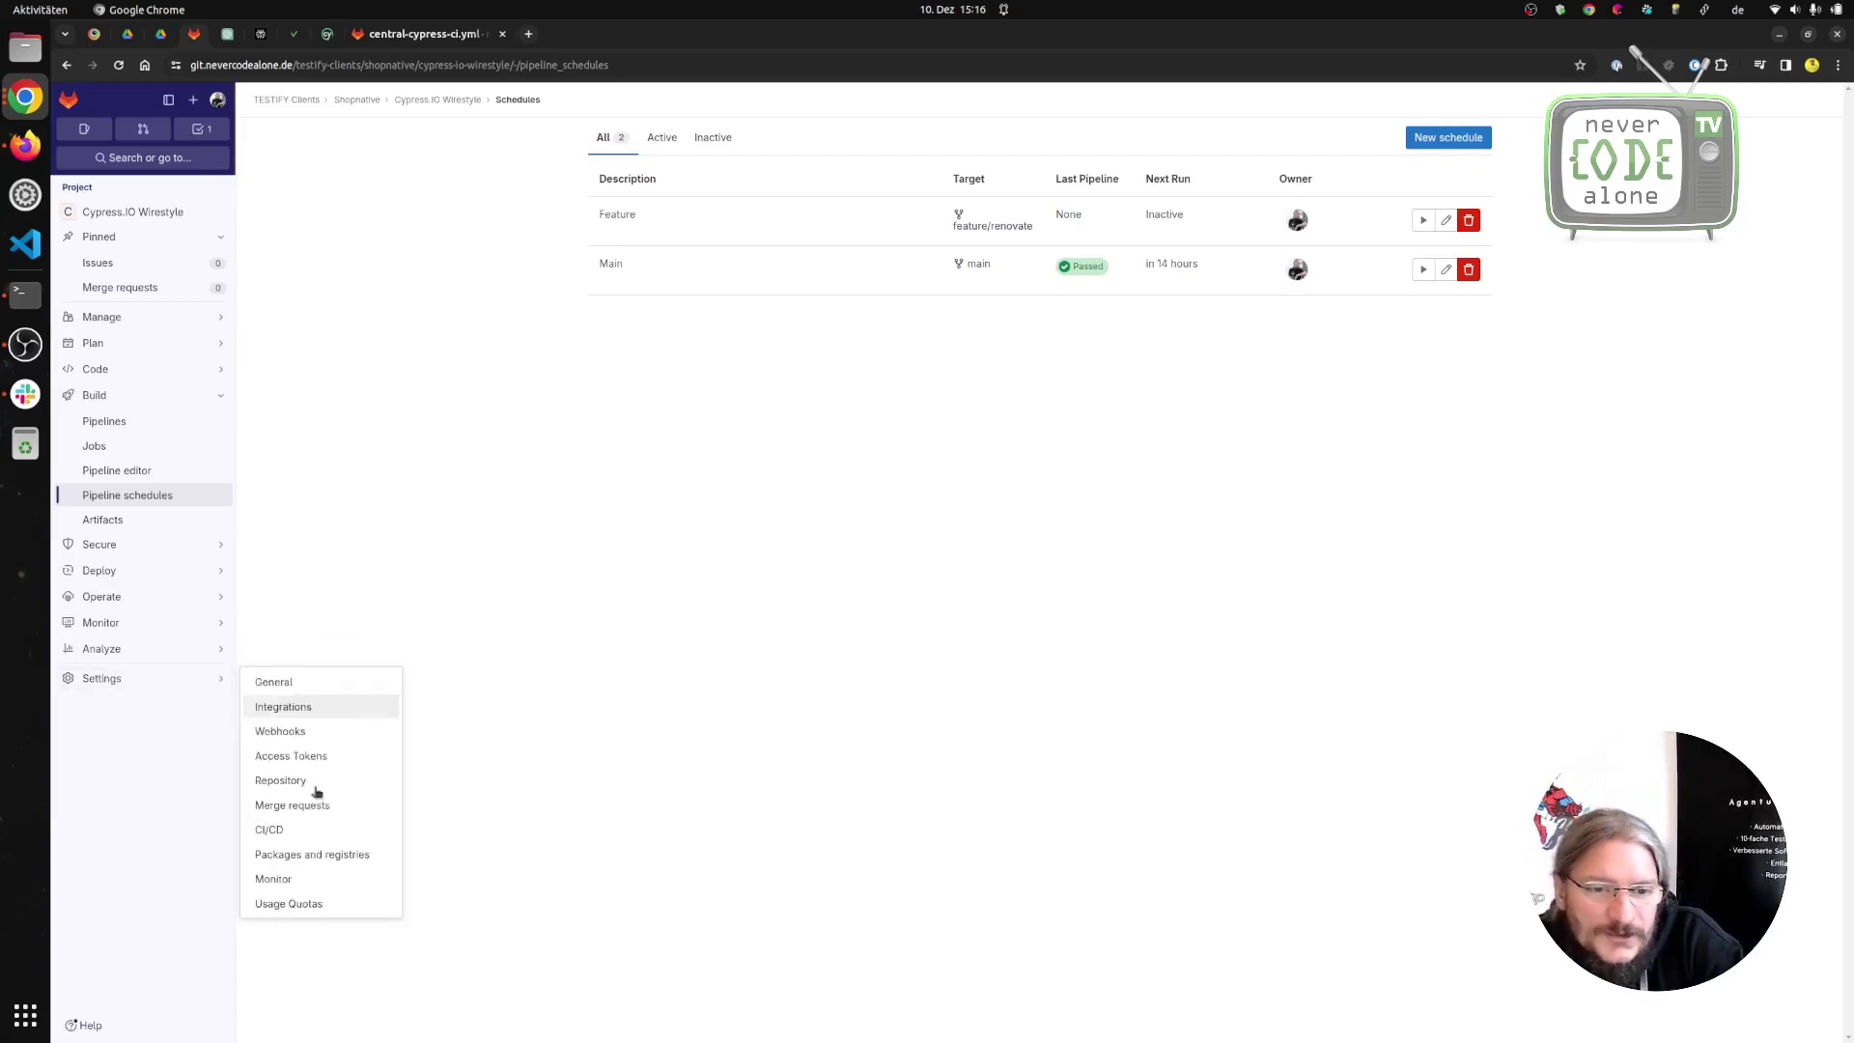
click(282, 831)
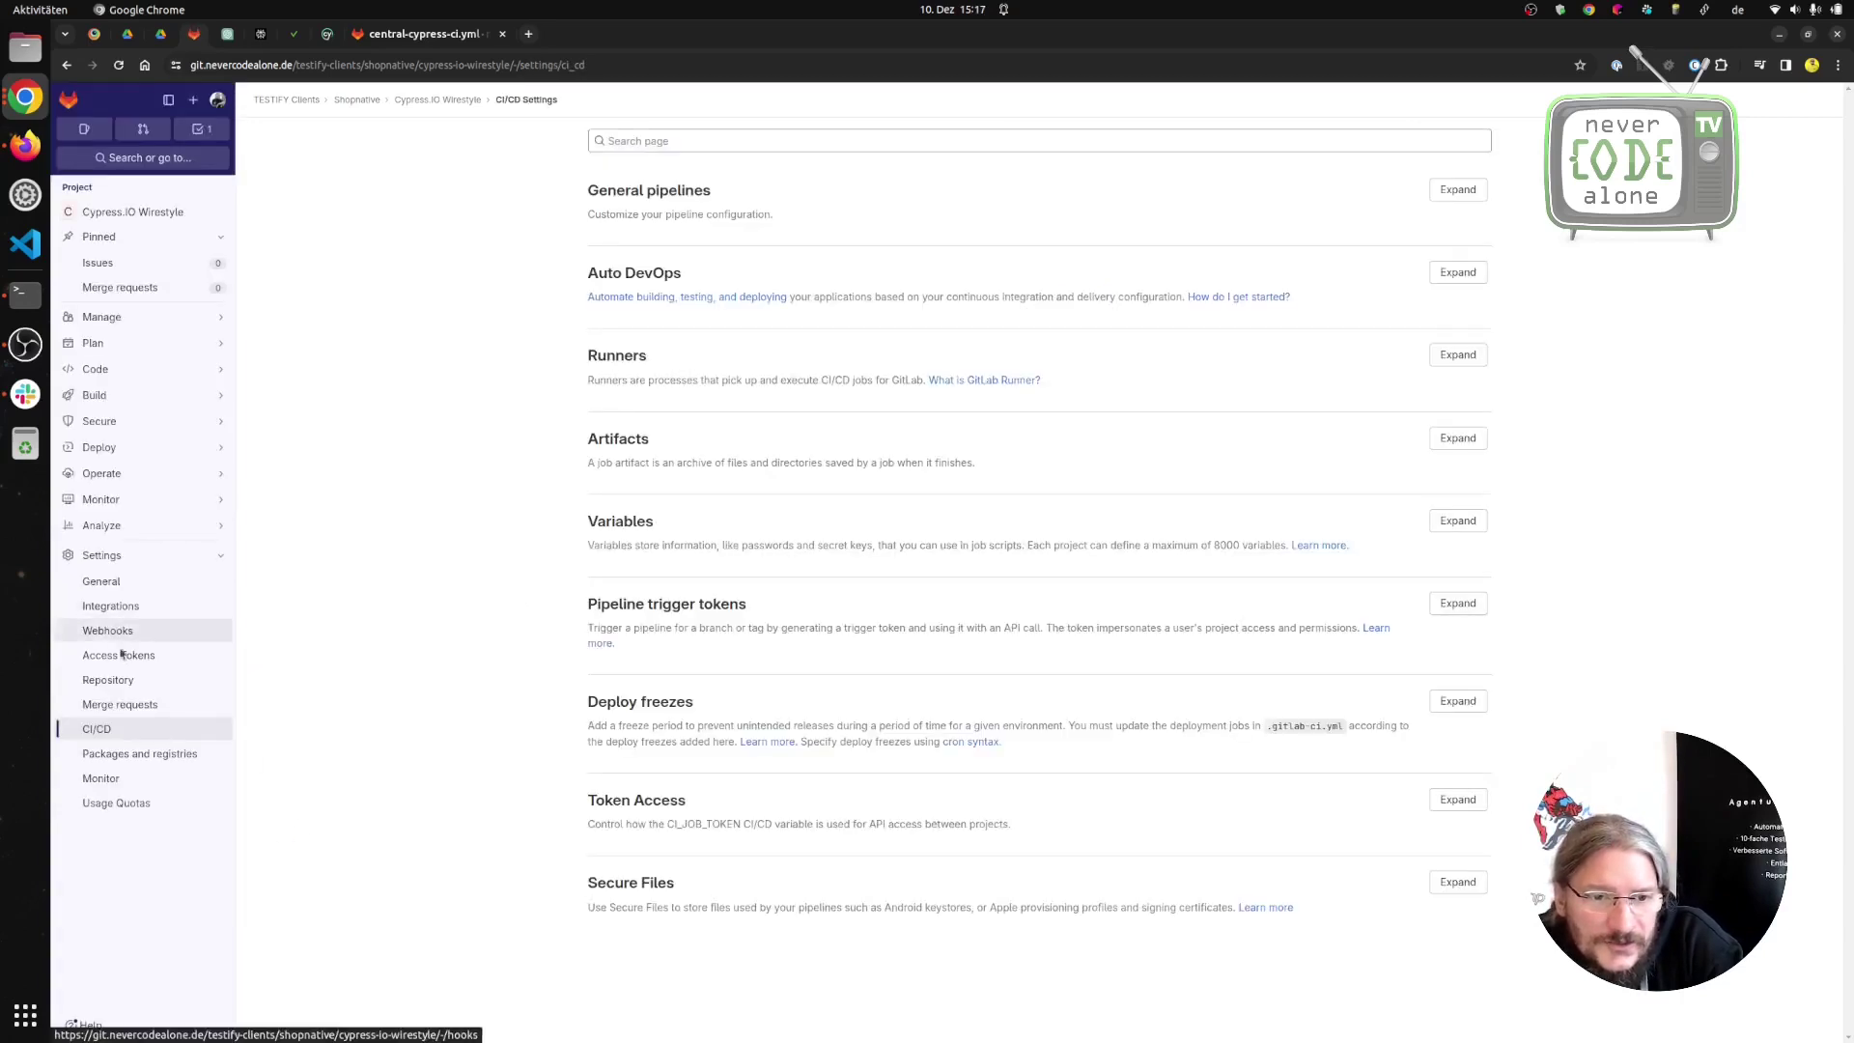
click(109, 679)
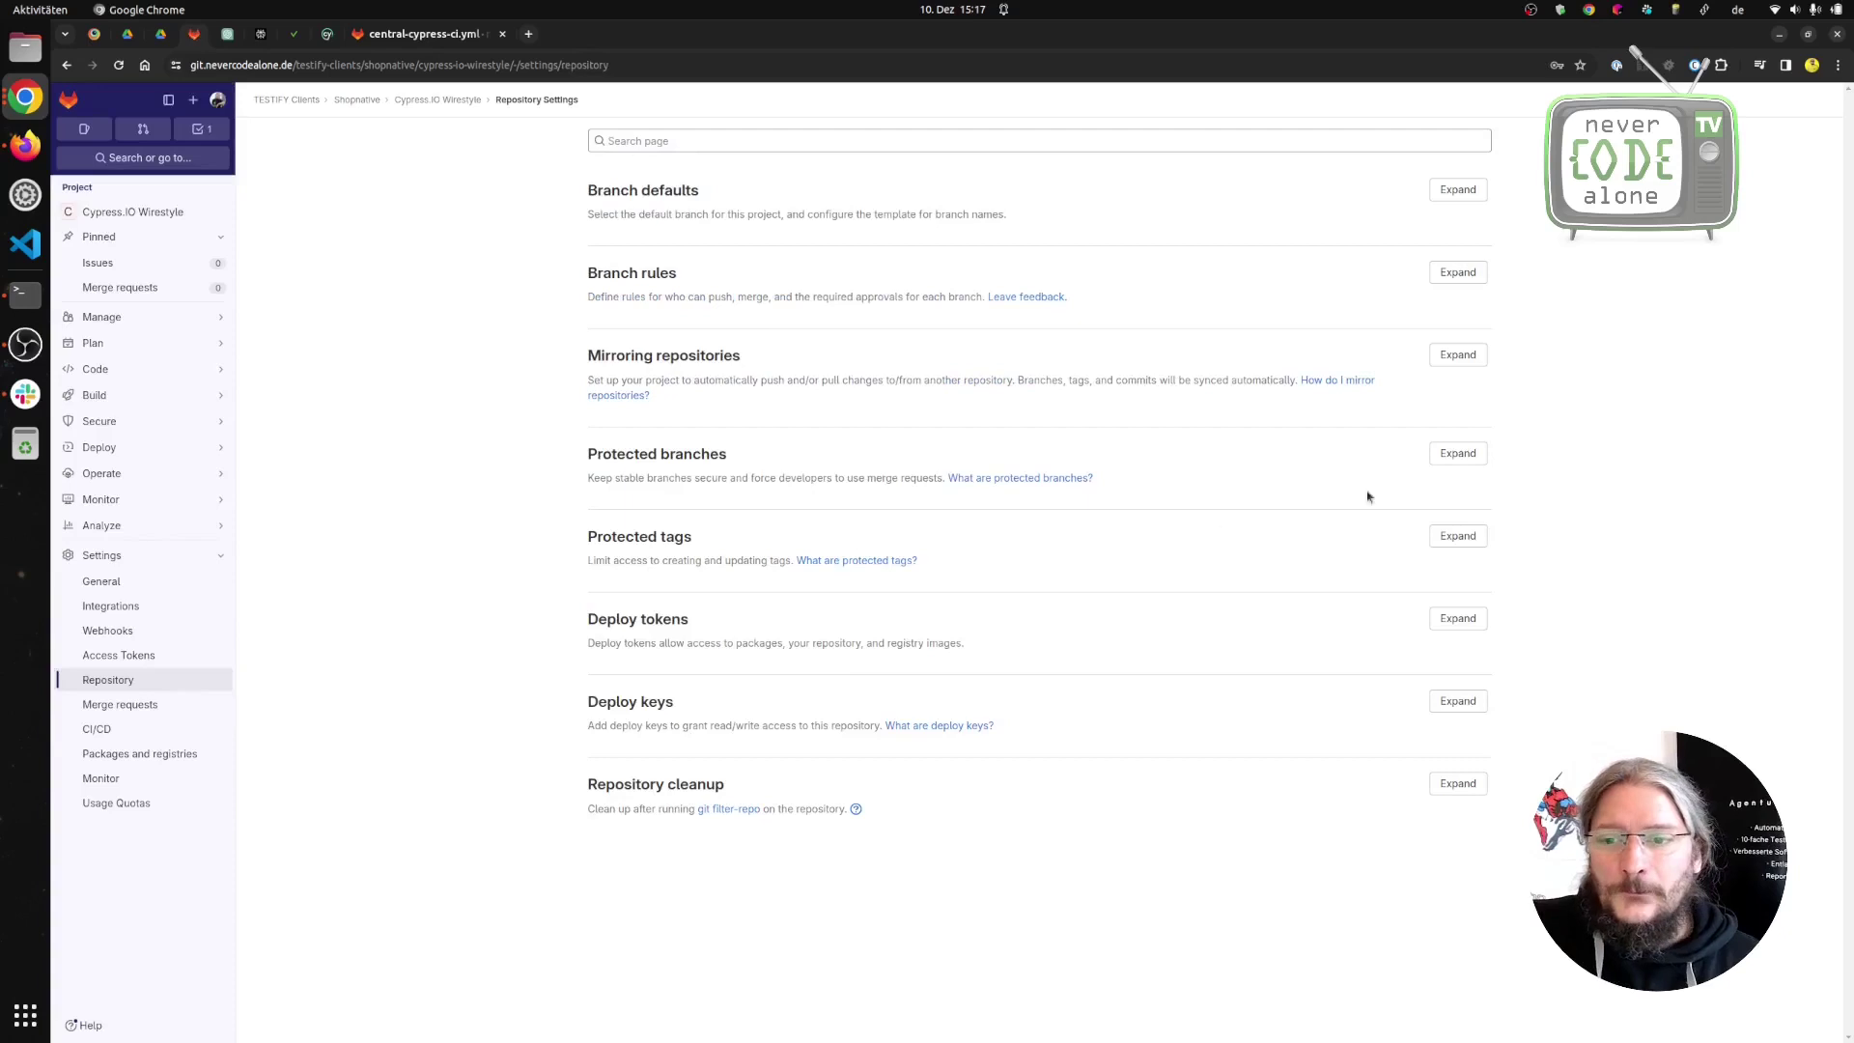
click(1467, 454)
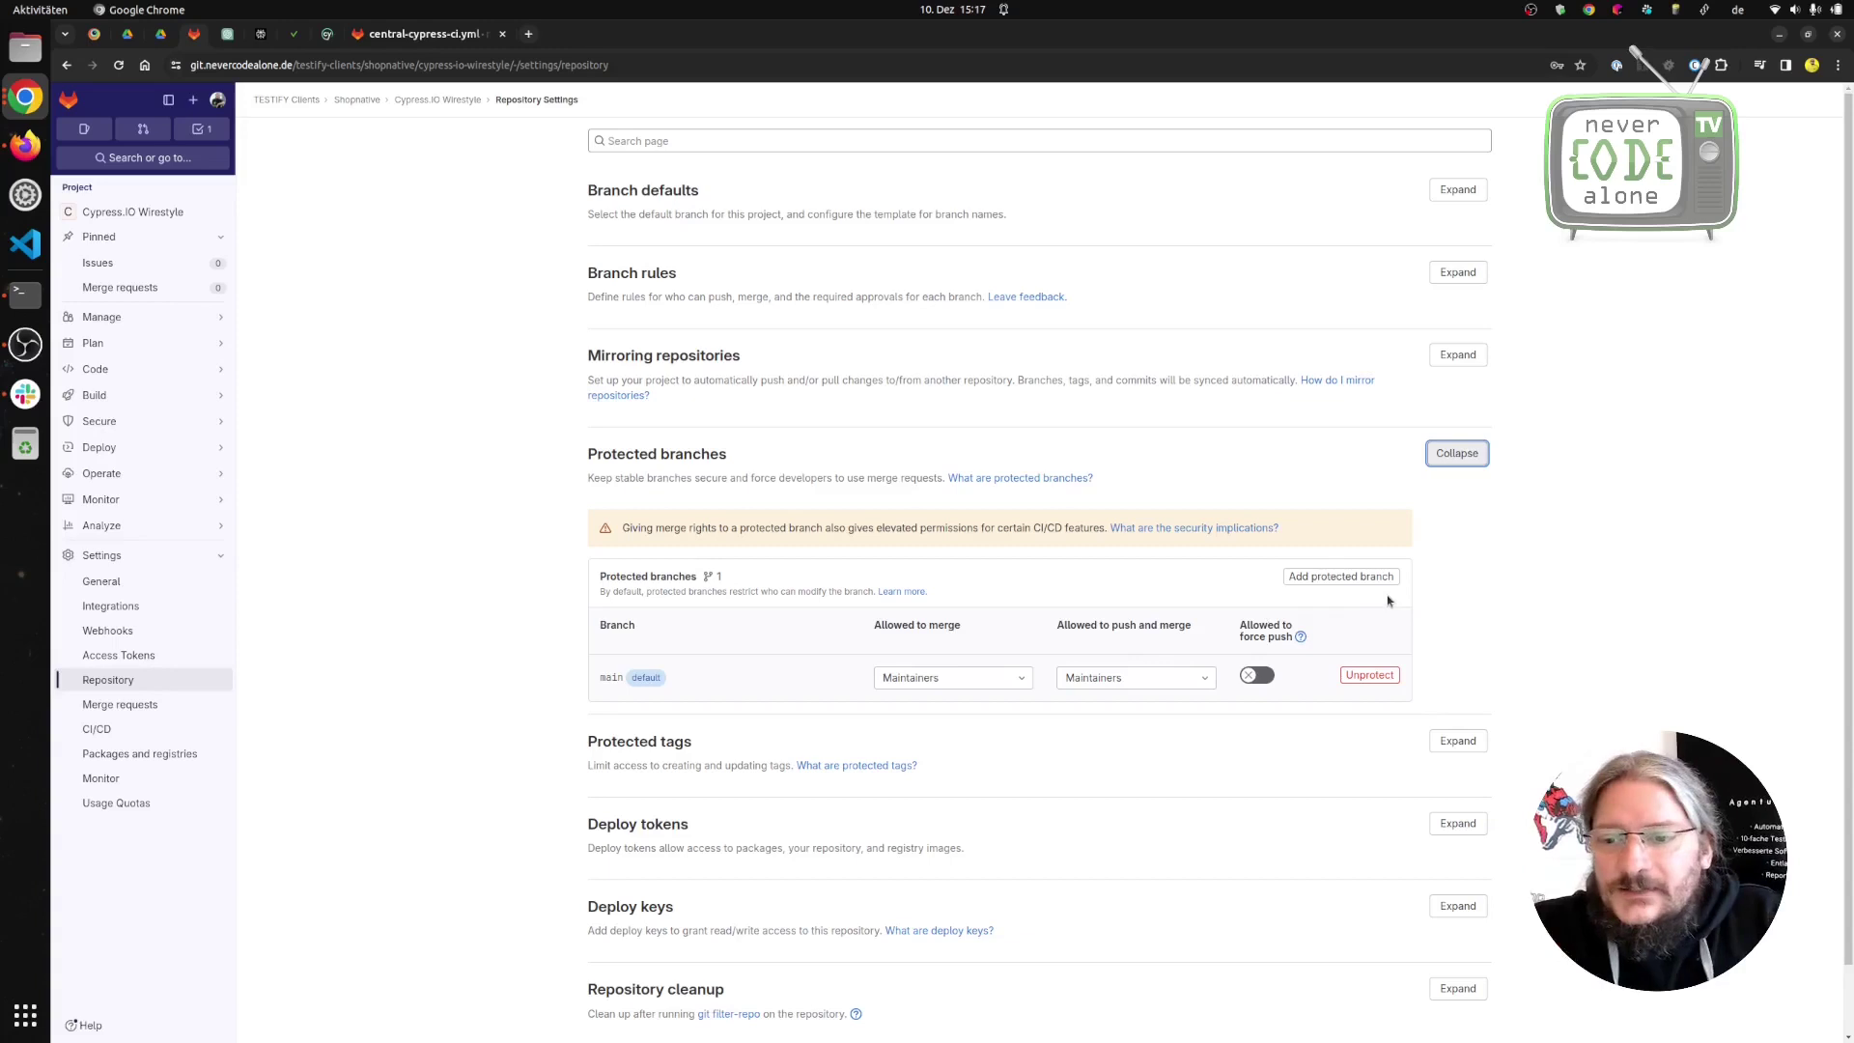
click(1376, 677)
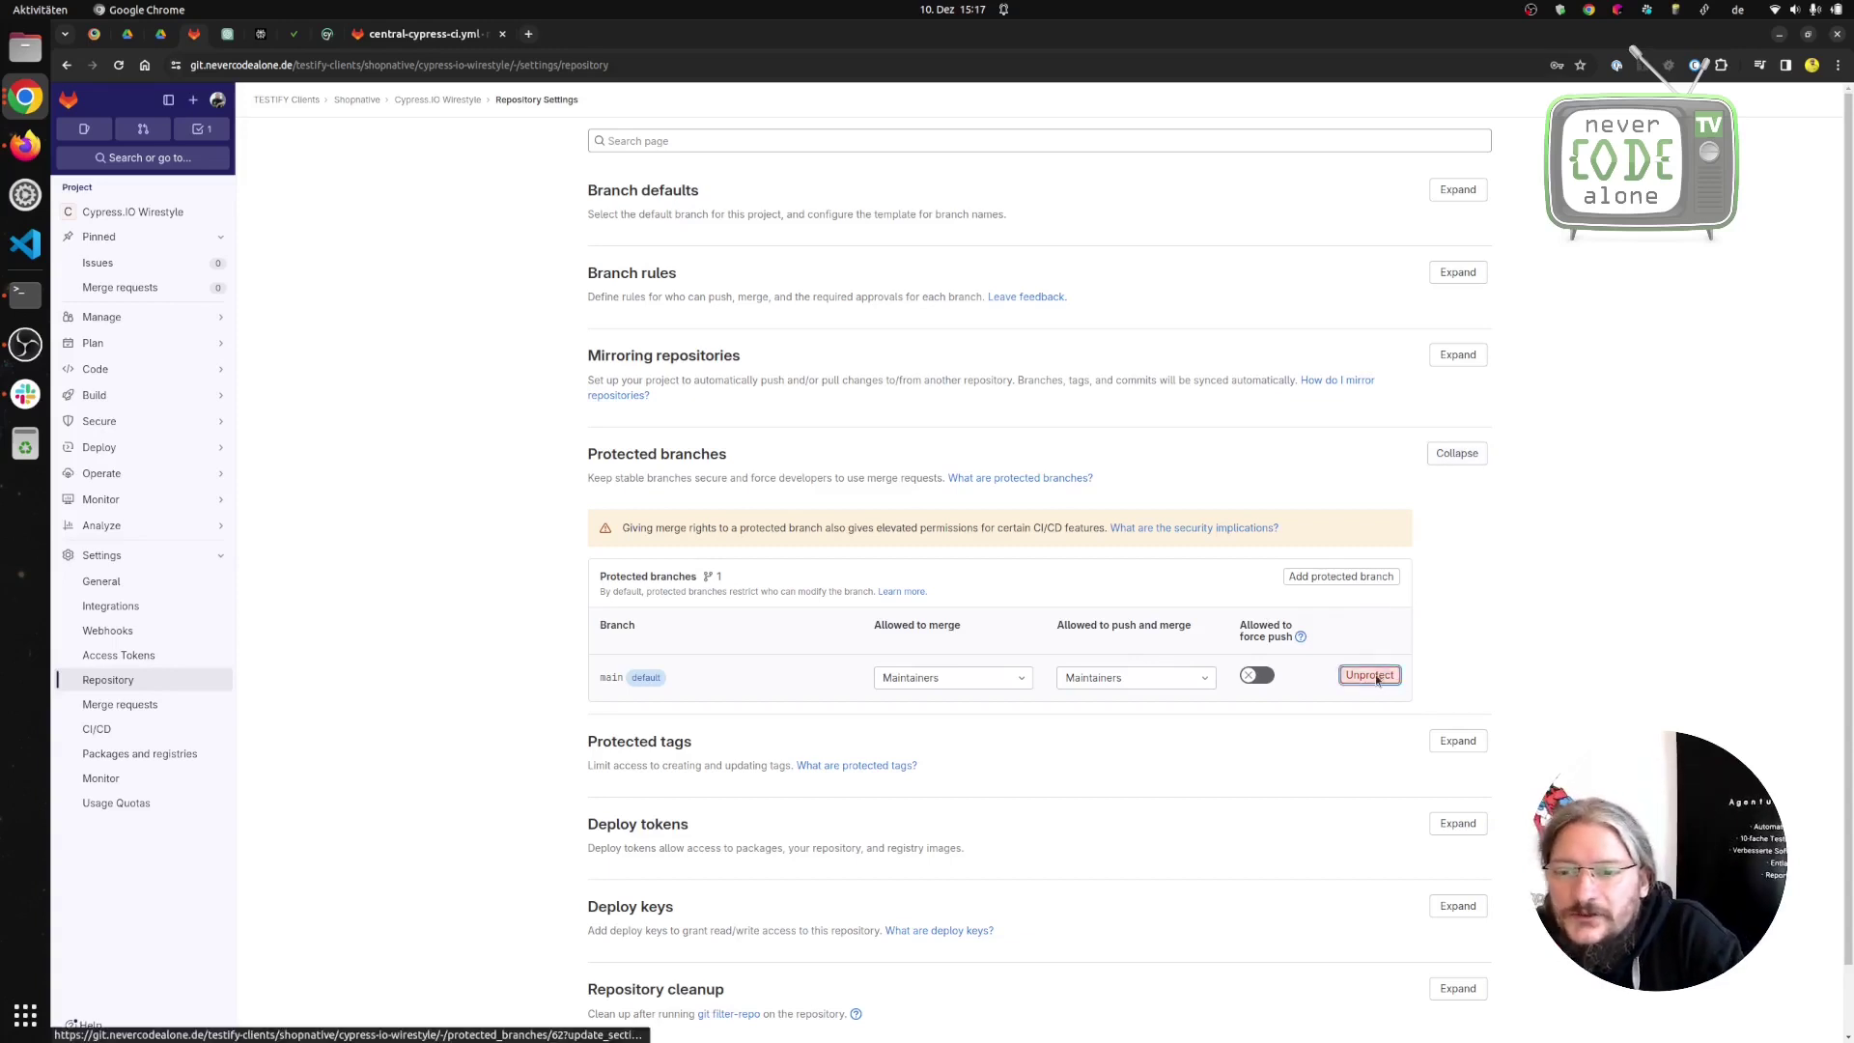
click(1077, 587)
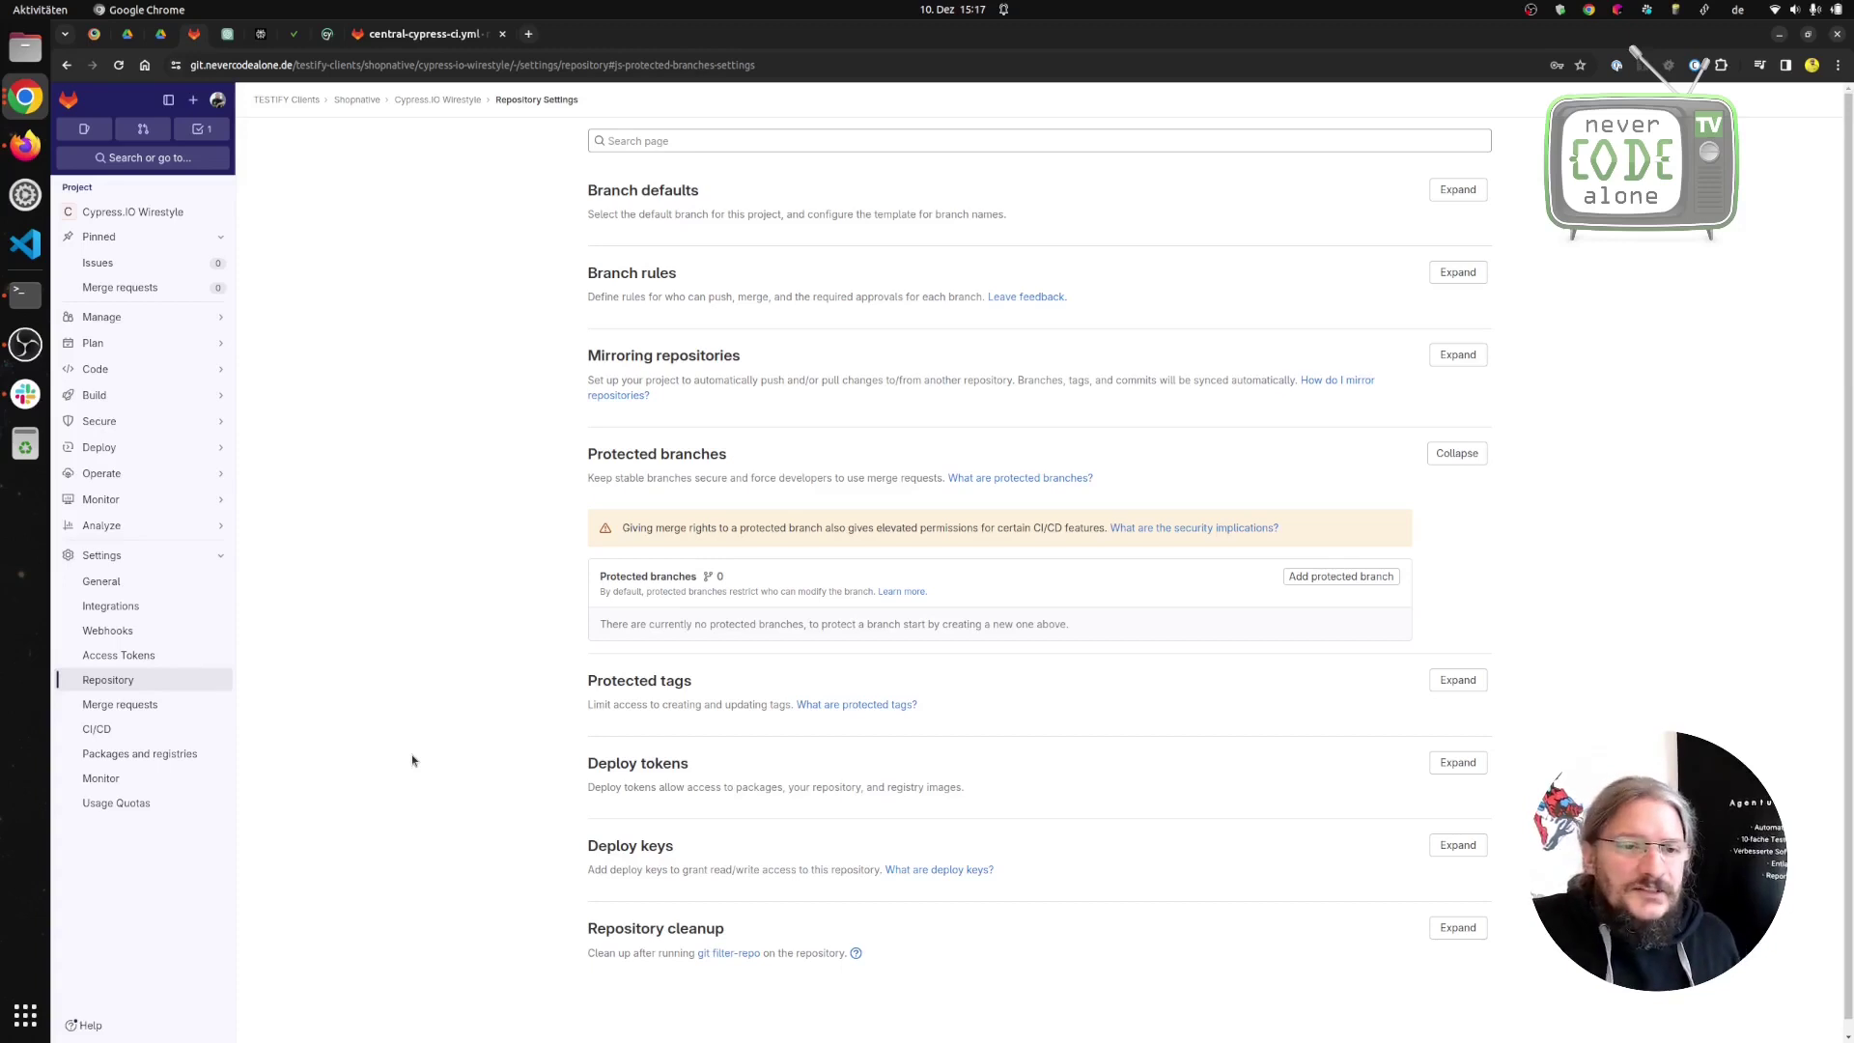
Run the Feature pipeline schedule and open the details of its newest feature/renovate pipeline.
mouse_move(143, 467)
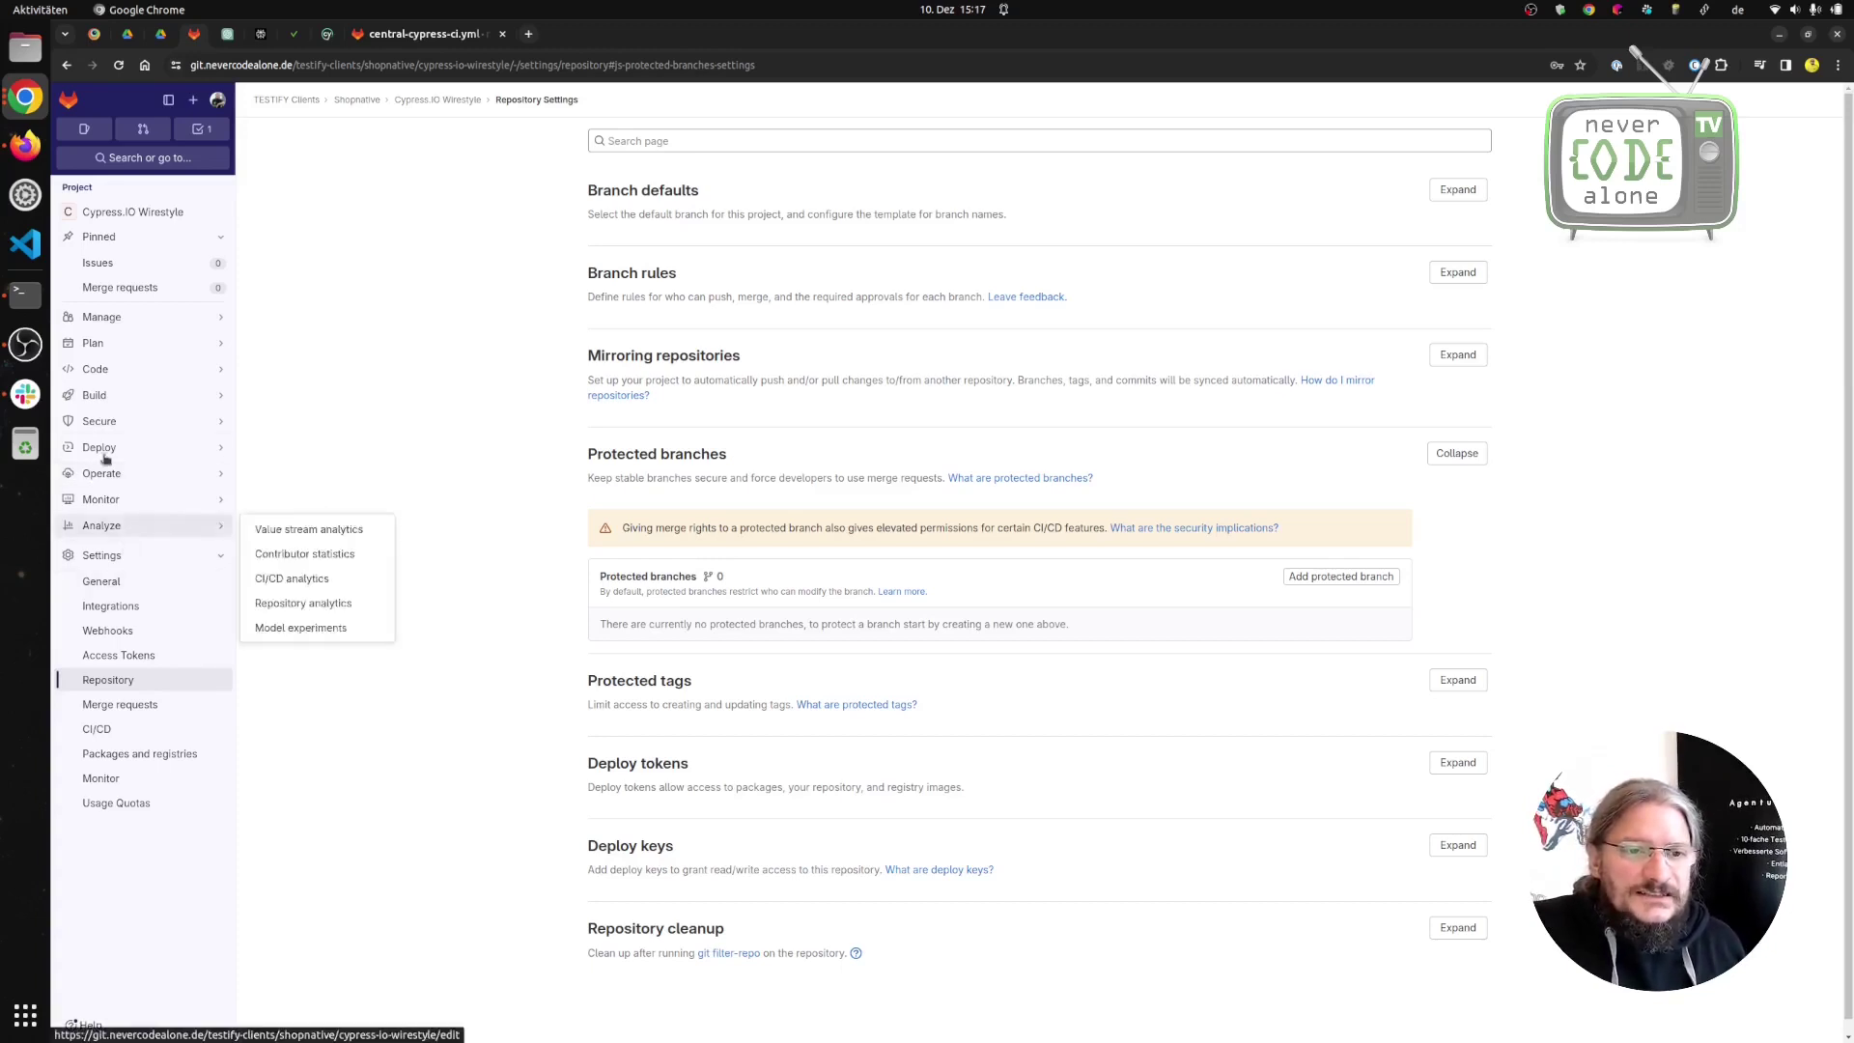
mouse_move(113, 395)
click(299, 474)
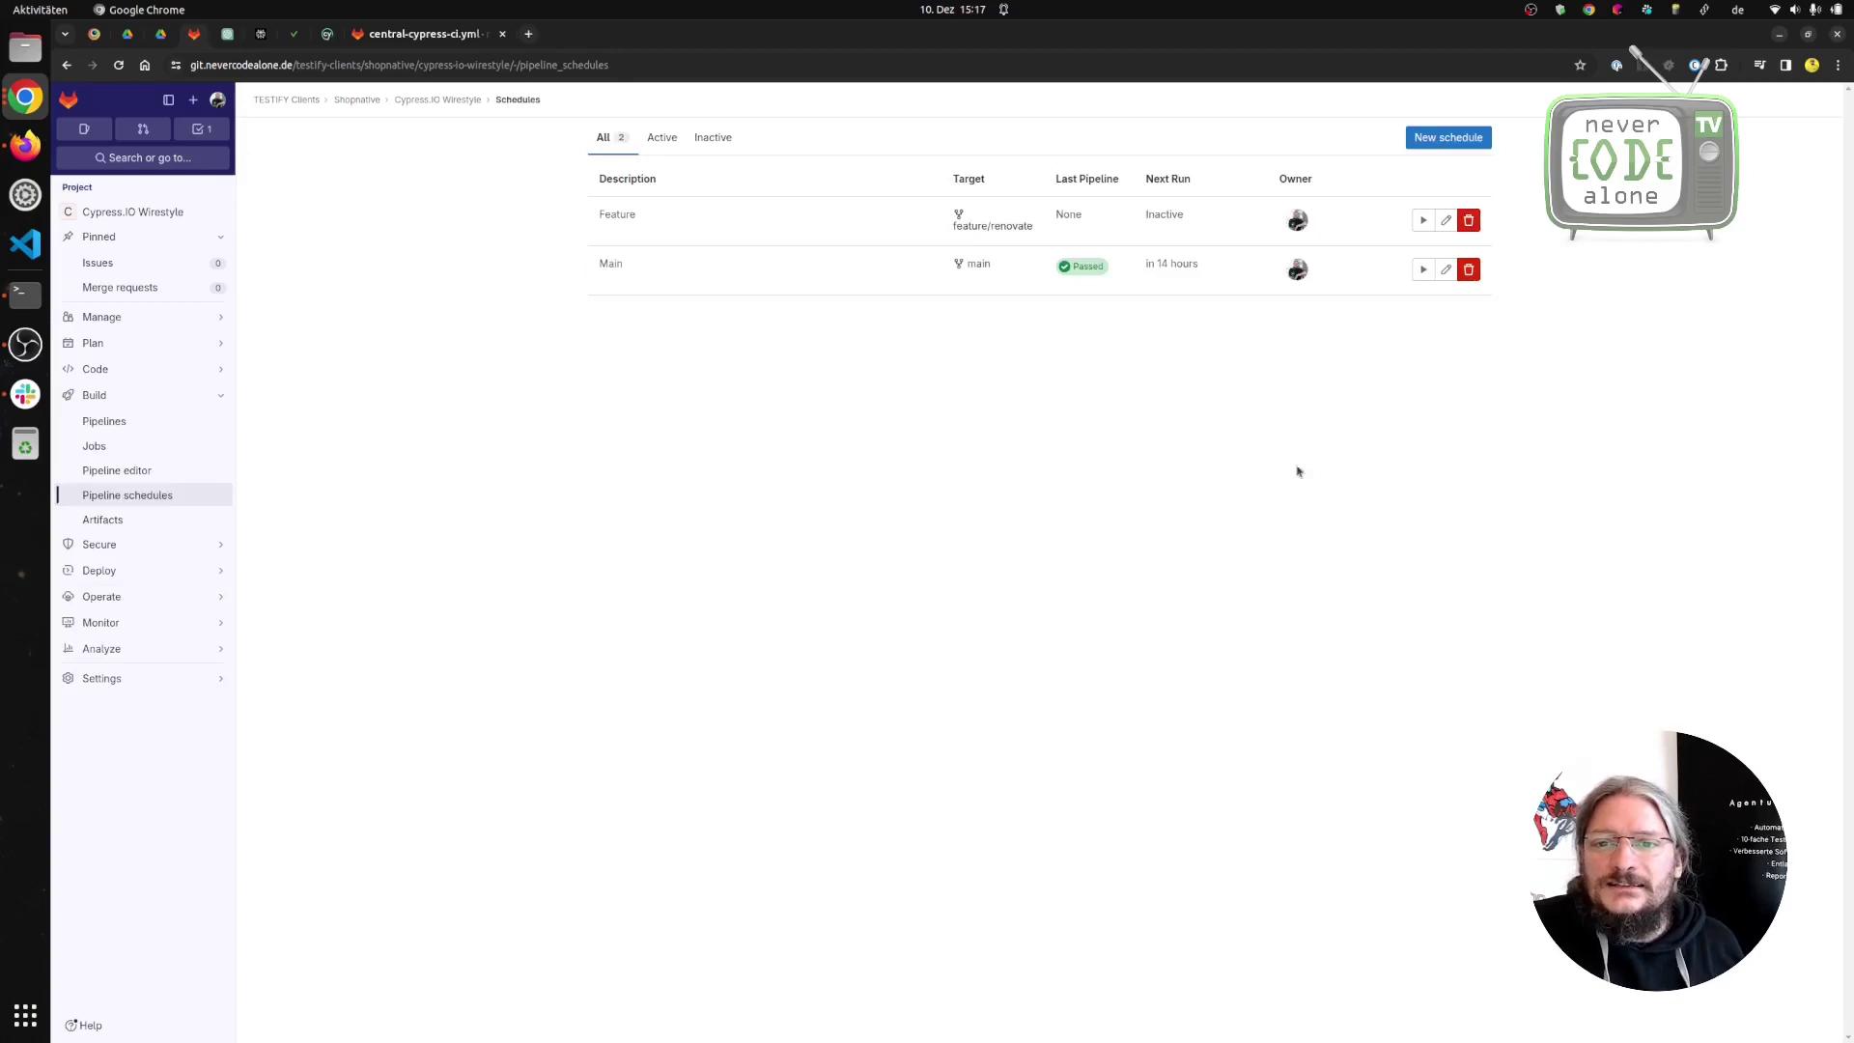
click(1423, 220)
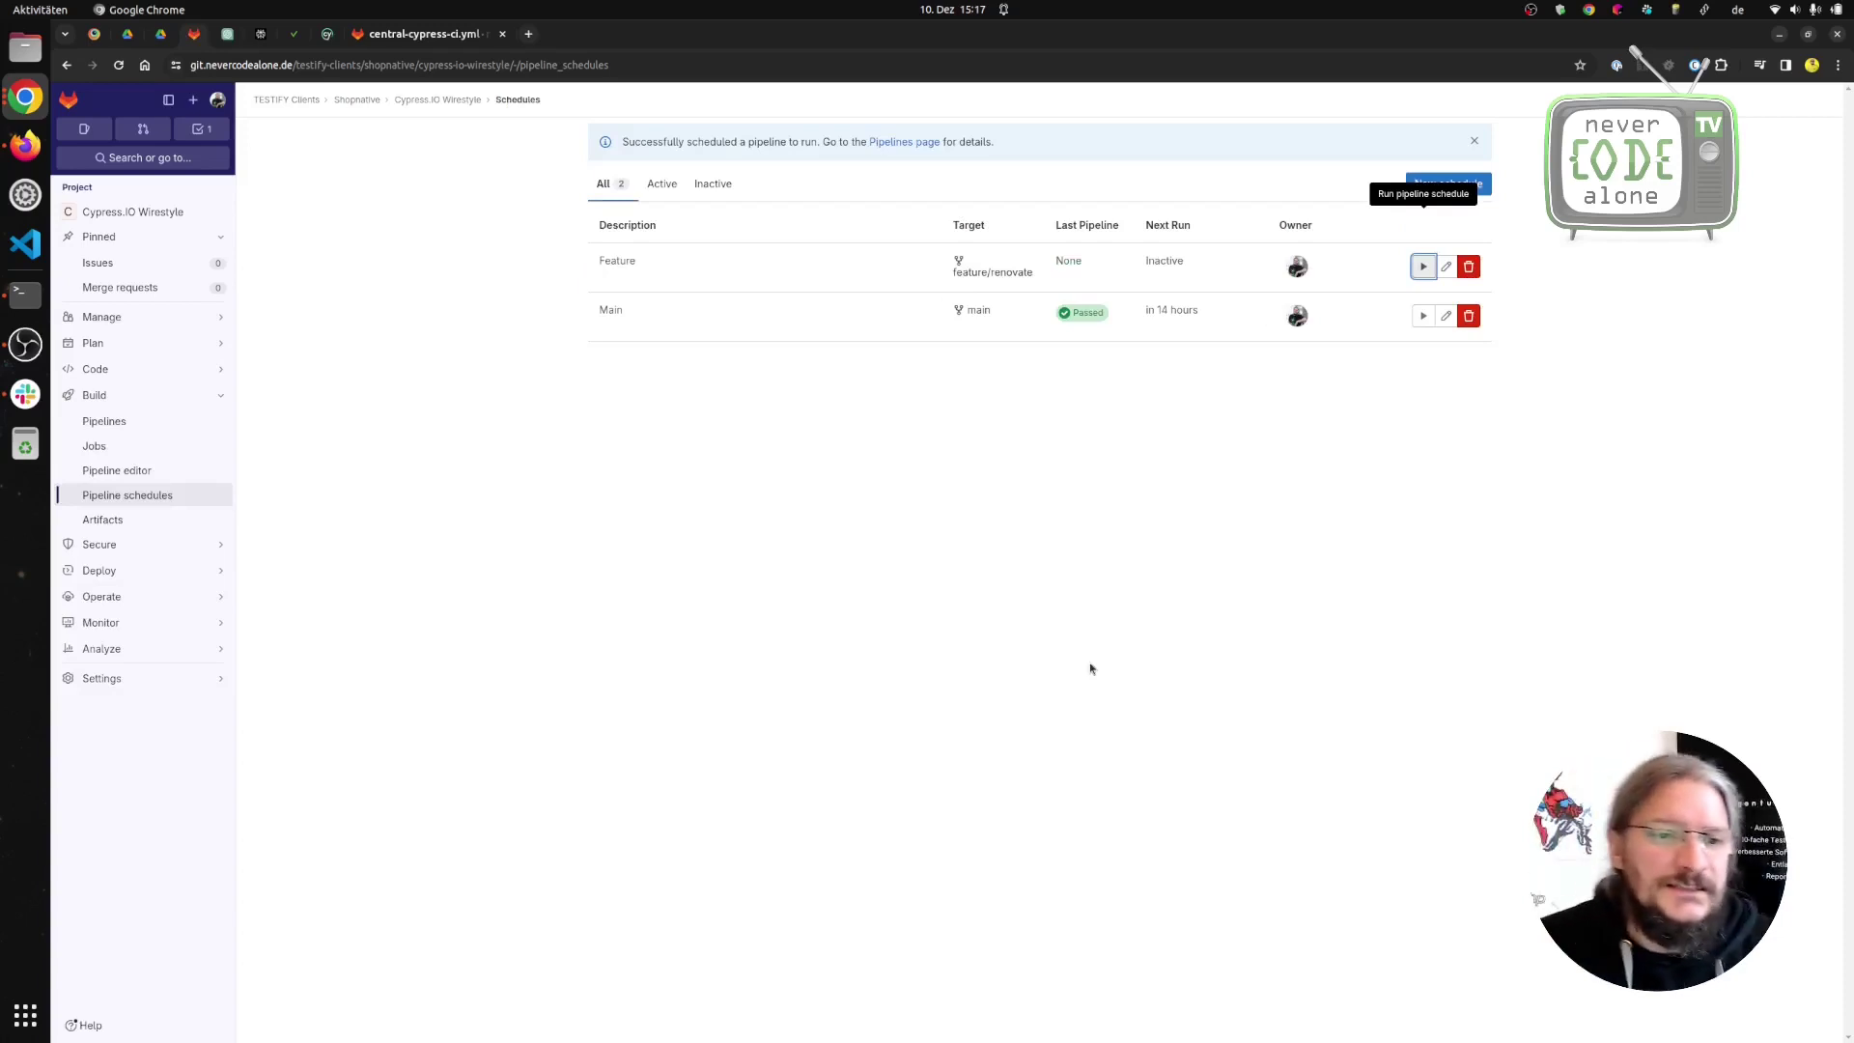
click(105, 420)
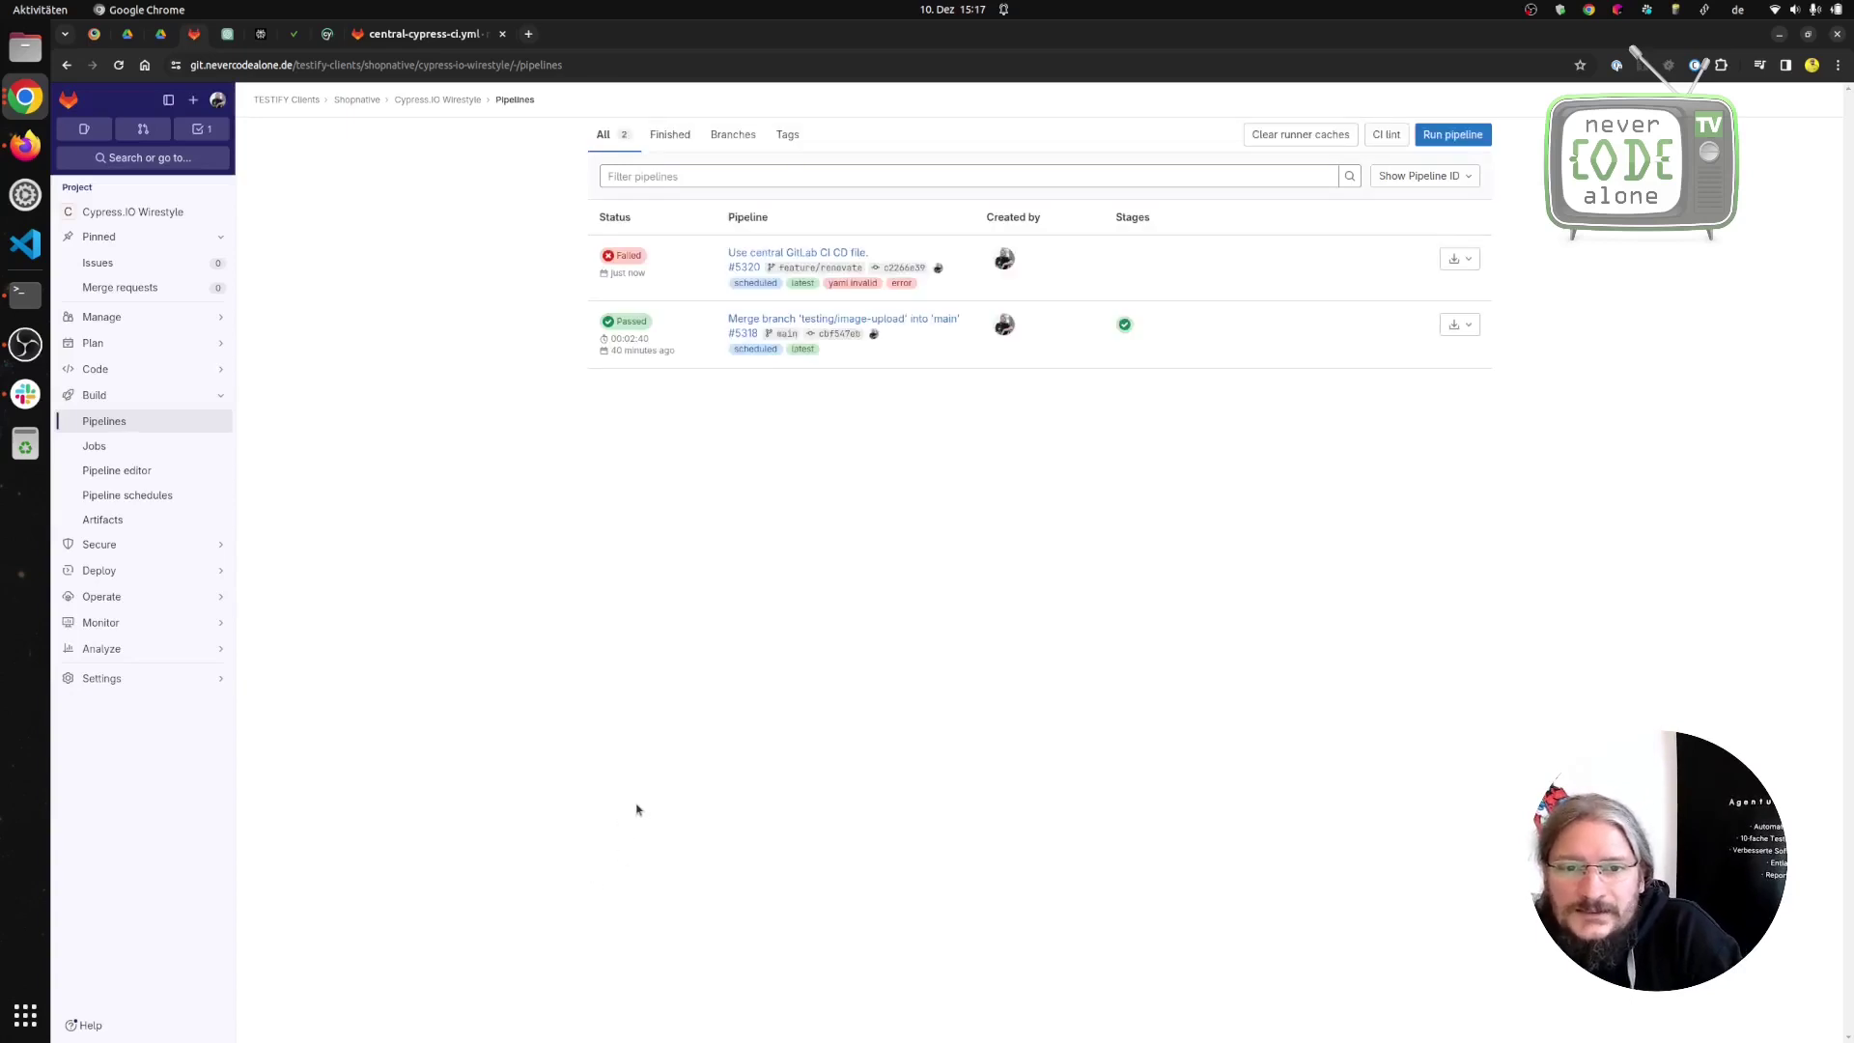
click(637, 259)
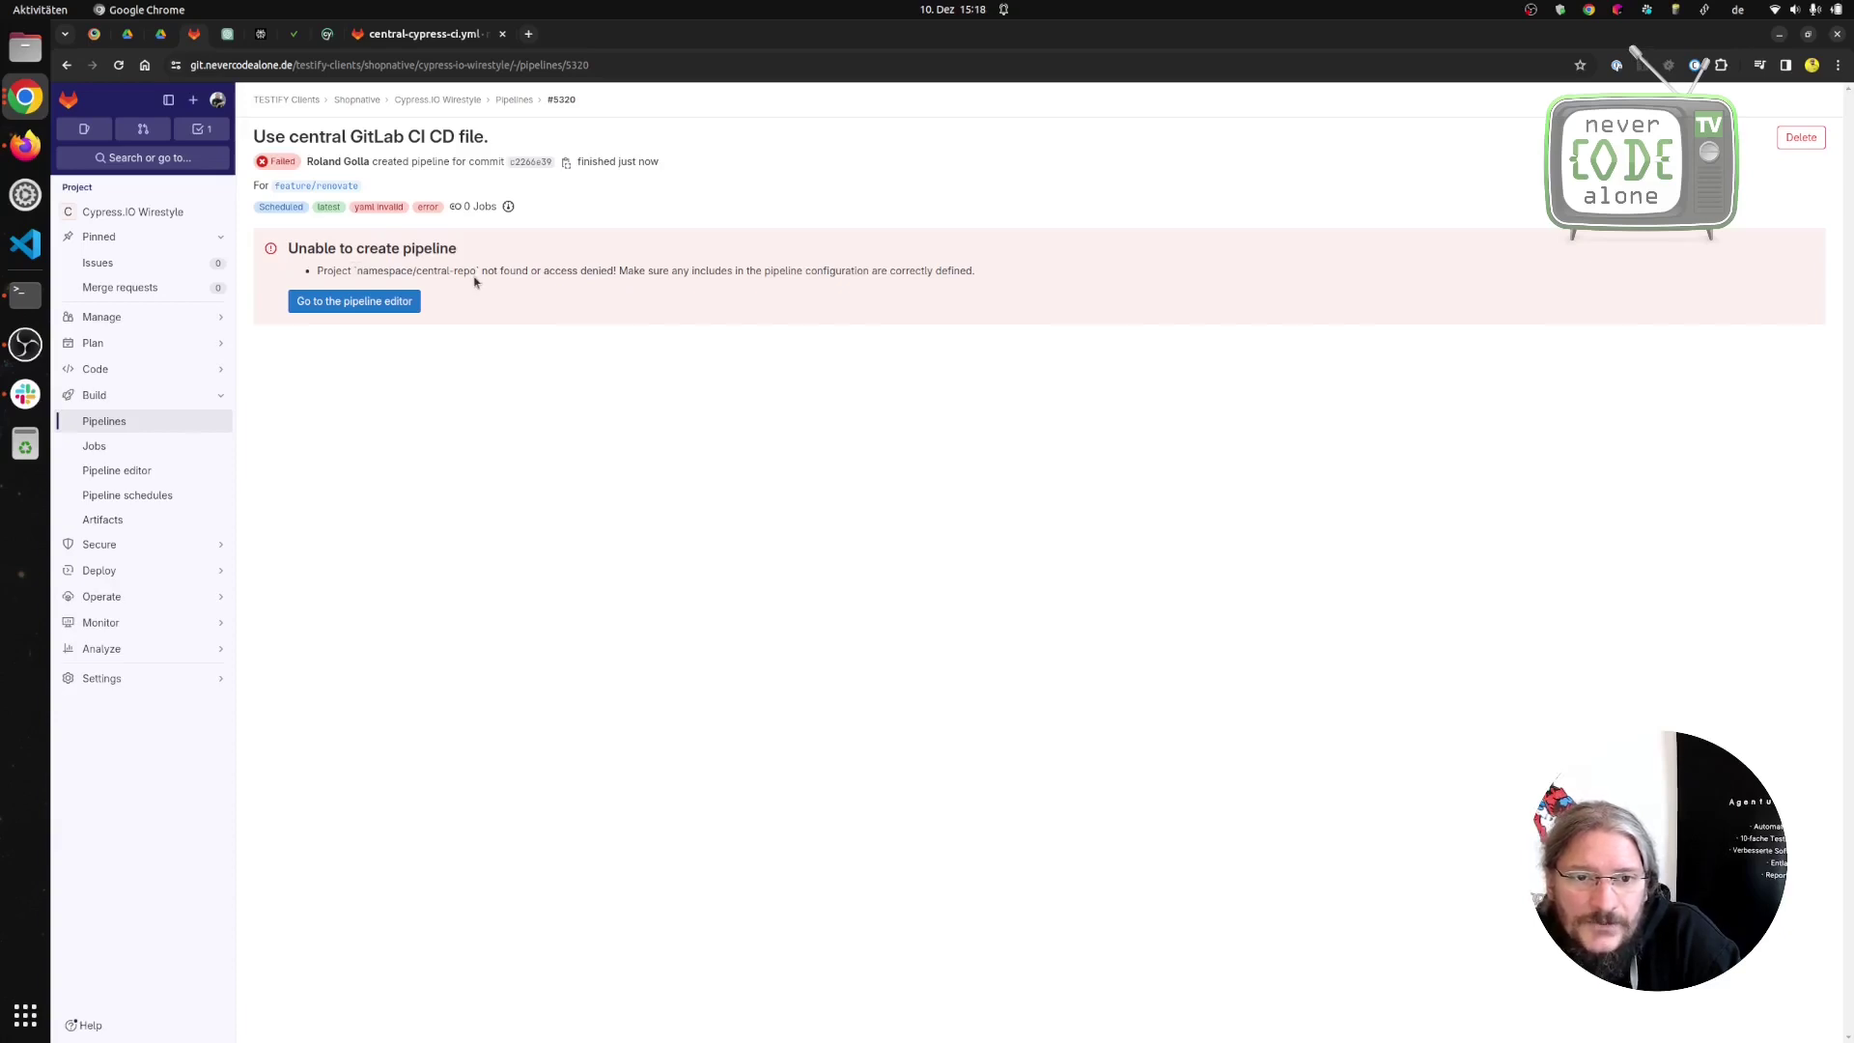
Copy the central project's path never-code-alone/cypress-gitlab-ci-cd-file/ from the address of its central-cypress-ci.yml page.
click(436, 37)
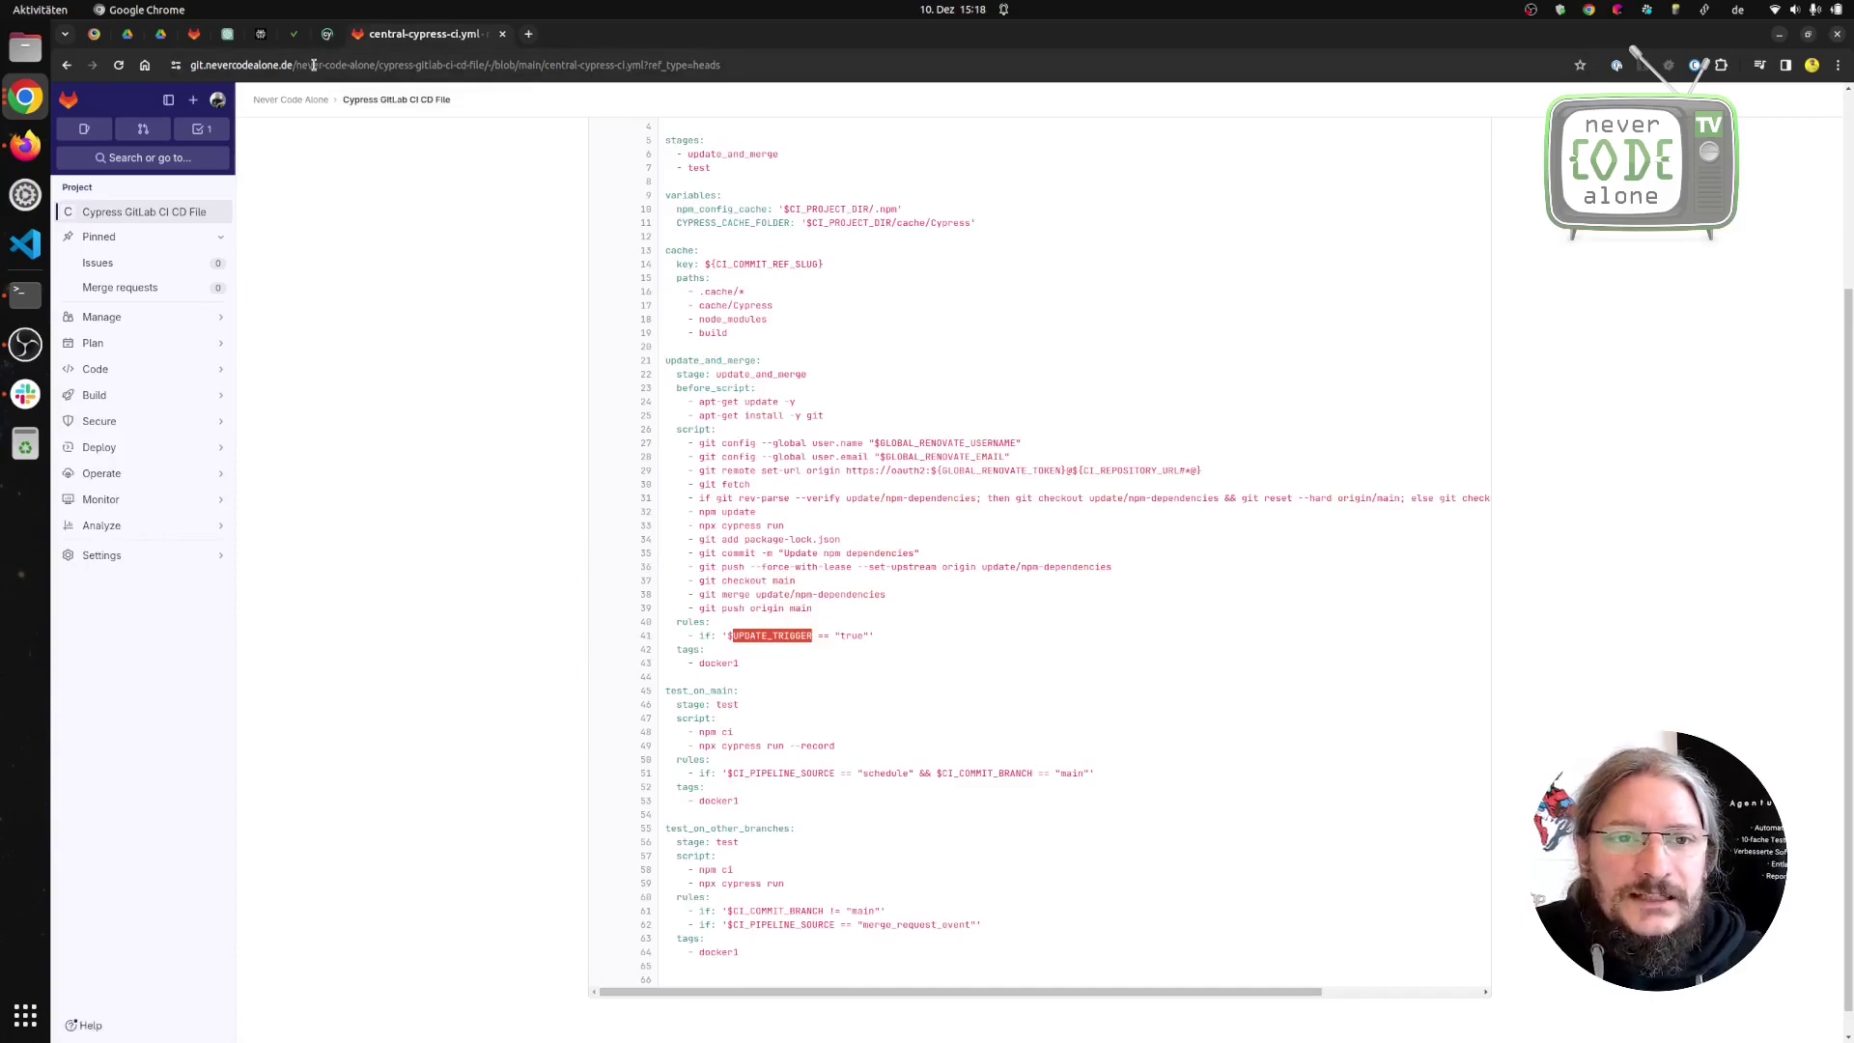
drag(295, 65, 488, 65)
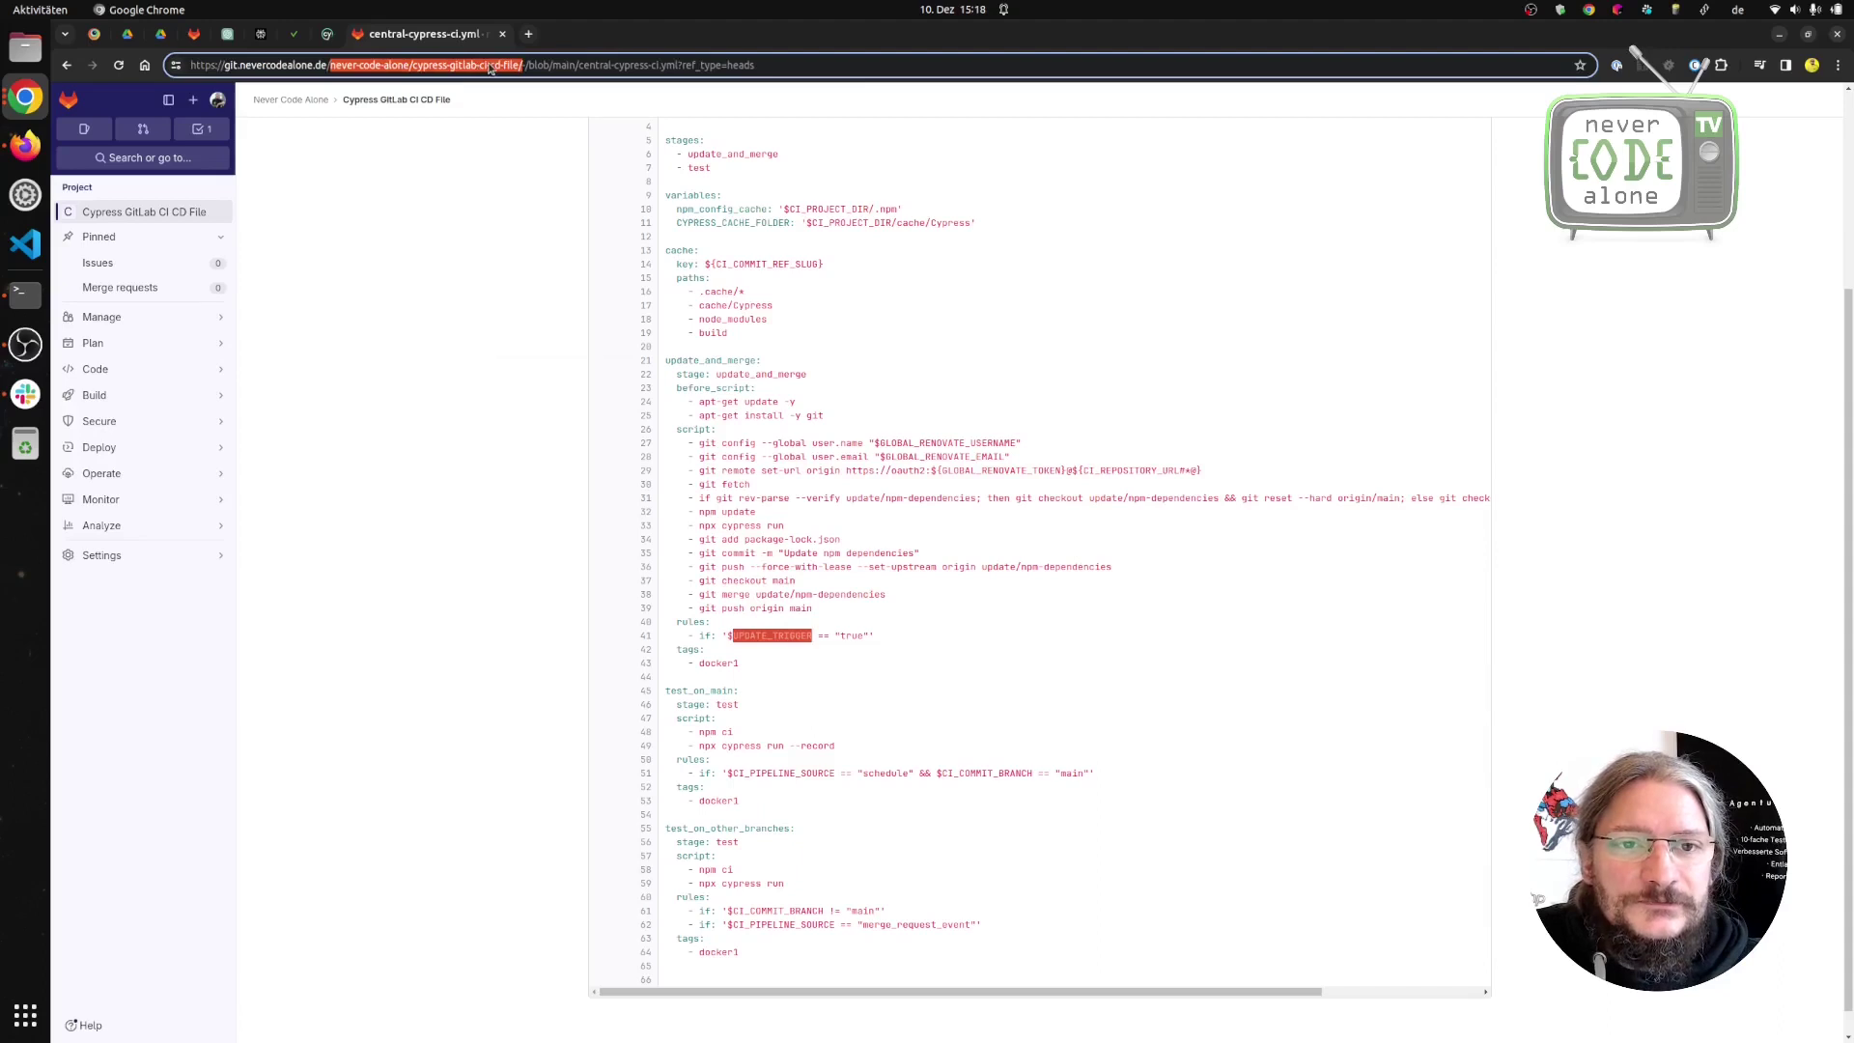
right_click(489, 67)
click(543, 171)
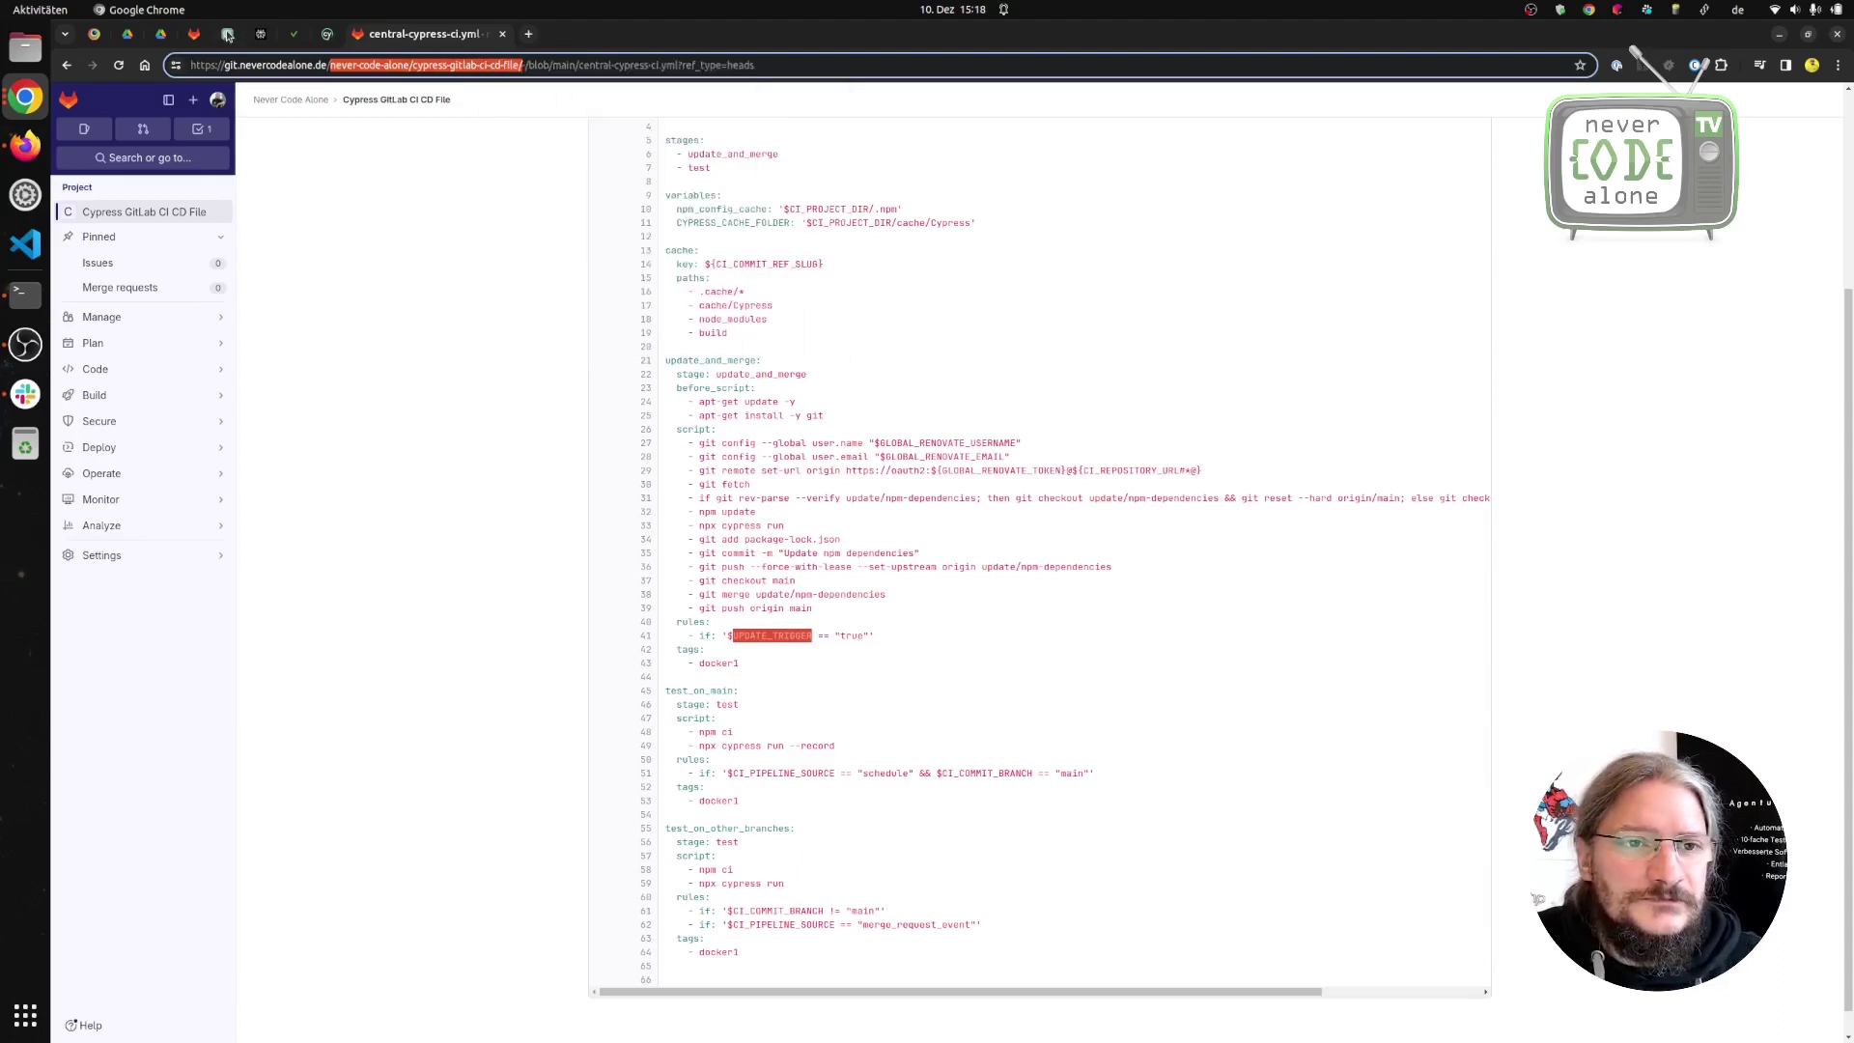
Return to the Cypress.IO Wirestyle project and examine the feature/renovate commit "Use central GitLab CI CD file." and its .gitlab-ci.yml changes.
click(192, 38)
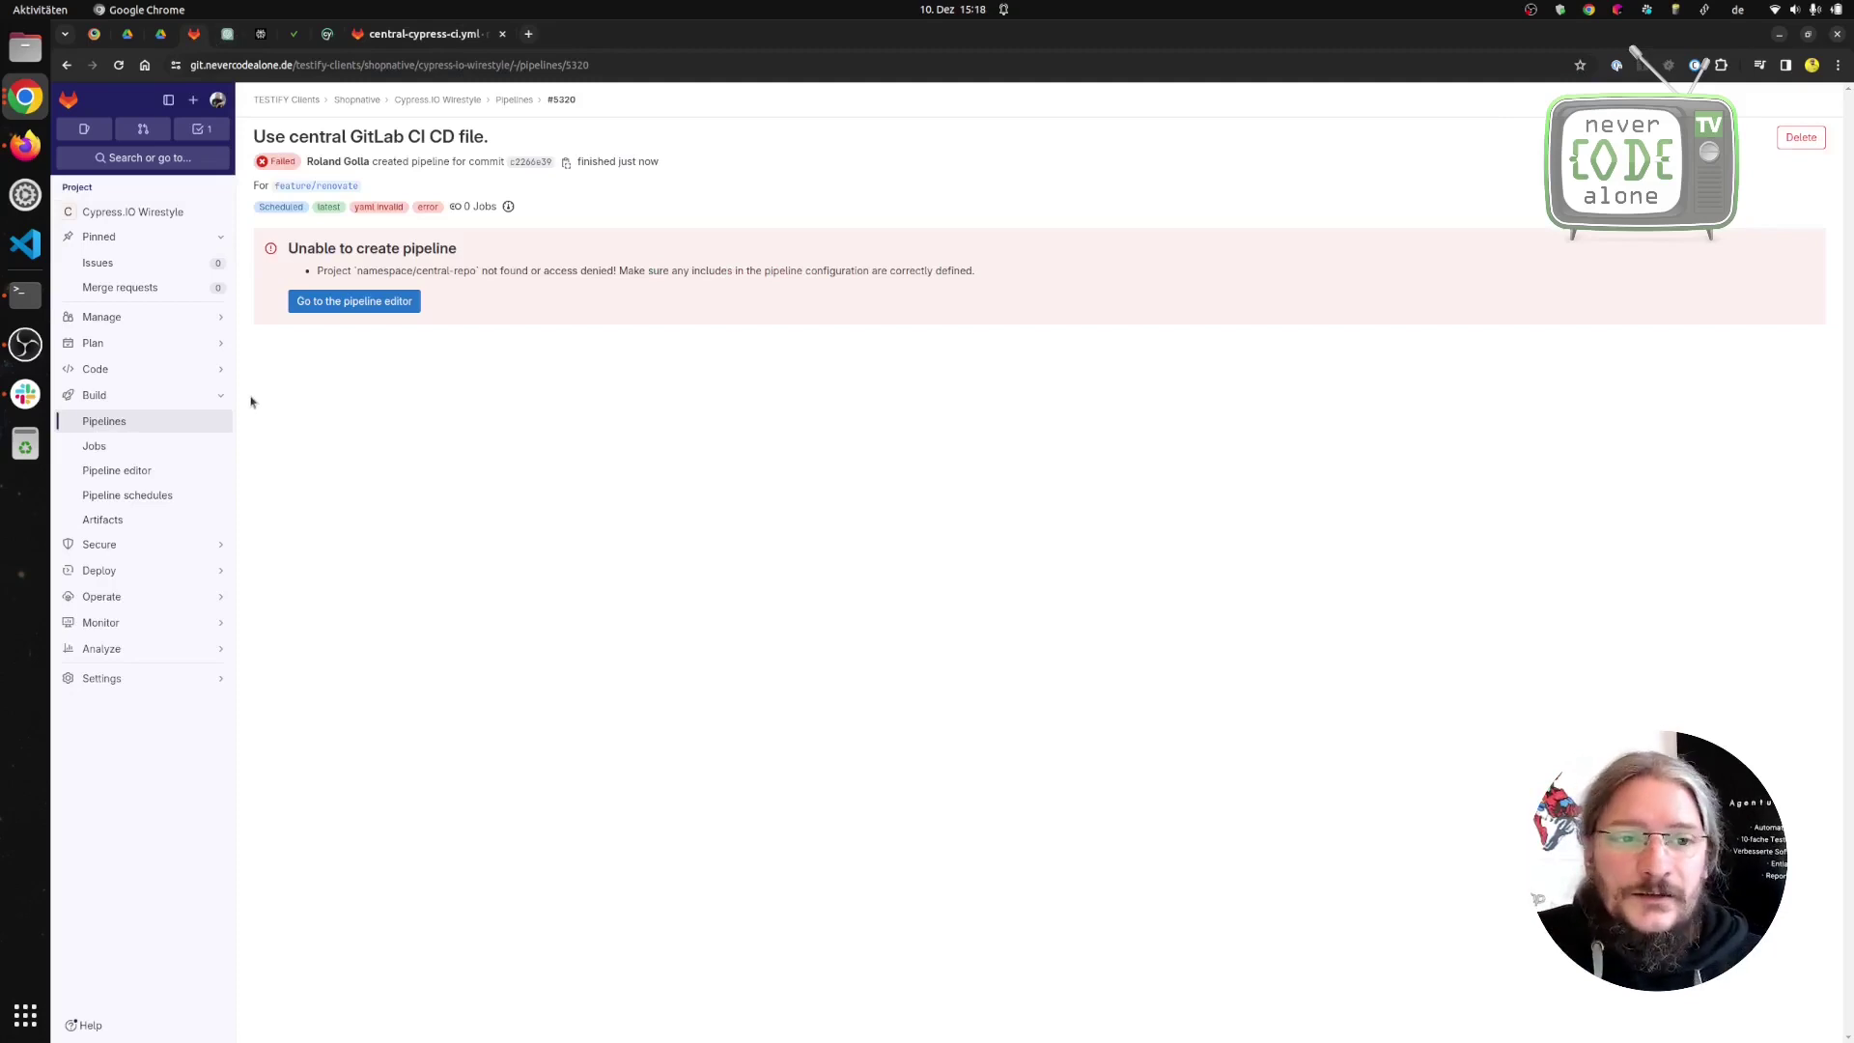
click(355, 305)
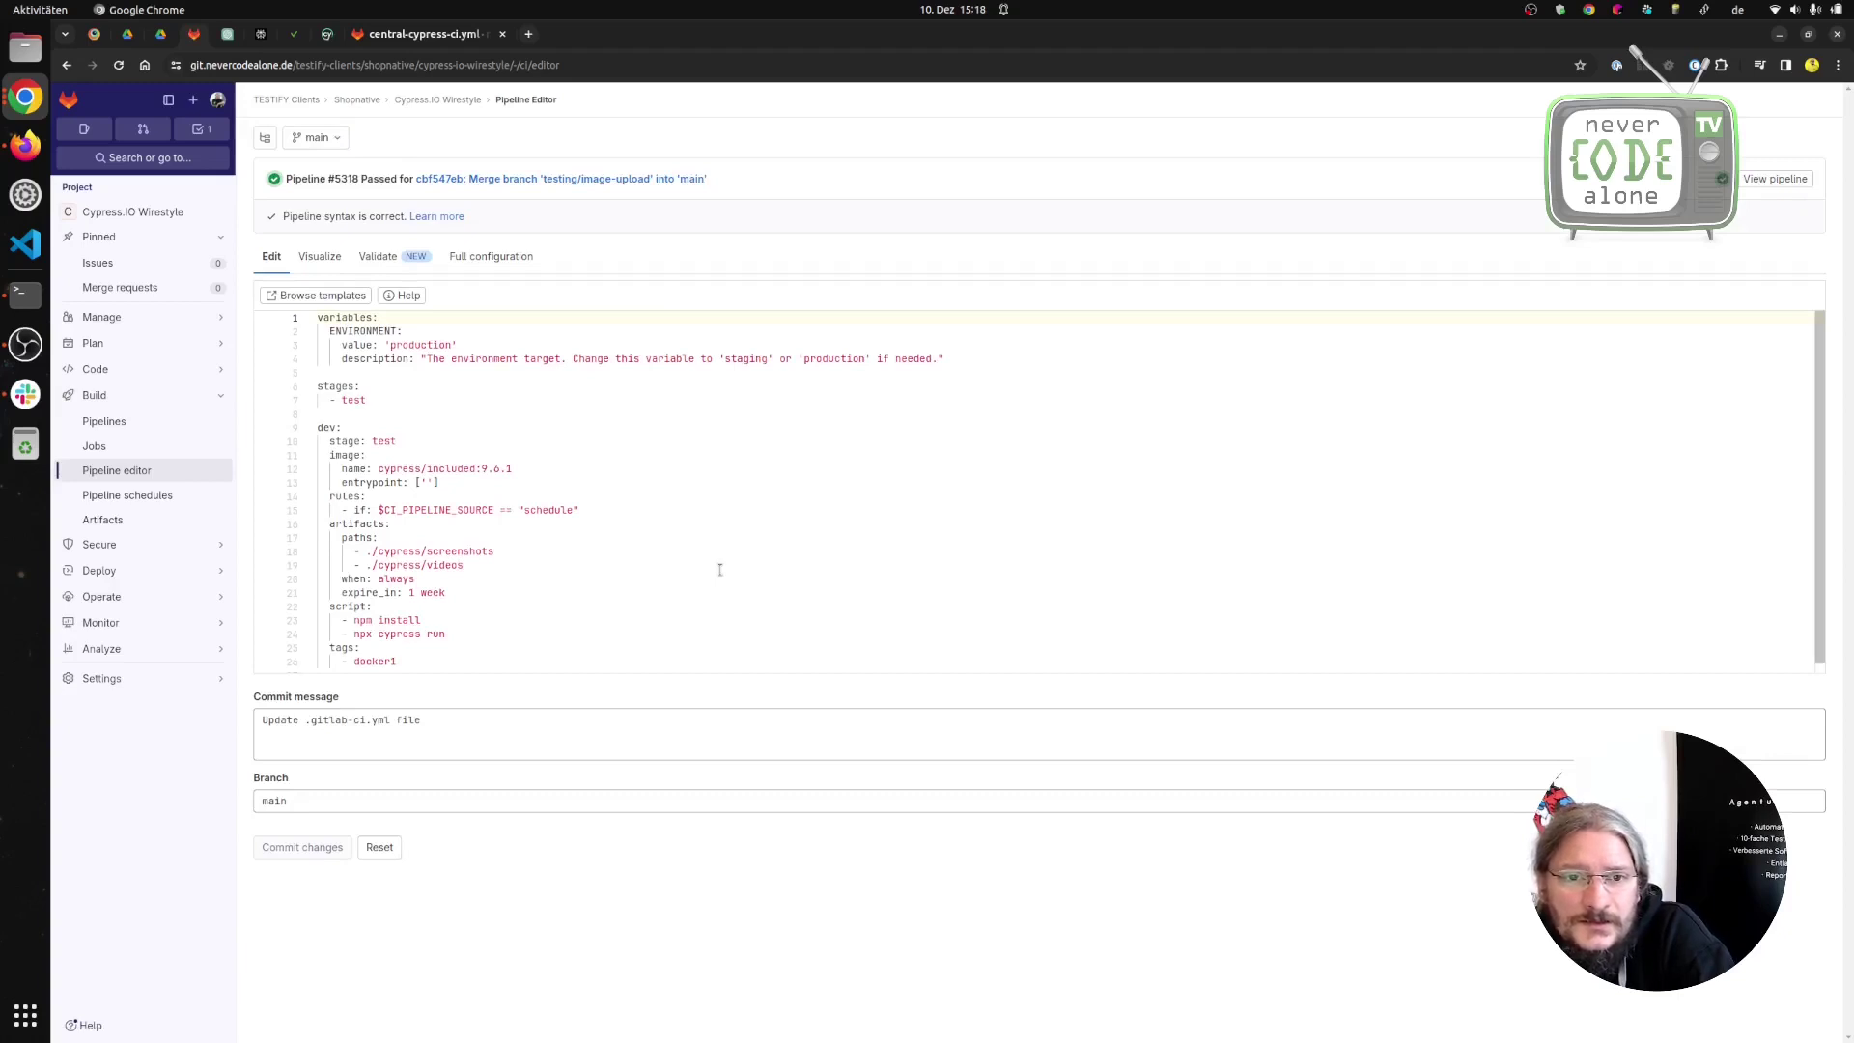
click(104, 214)
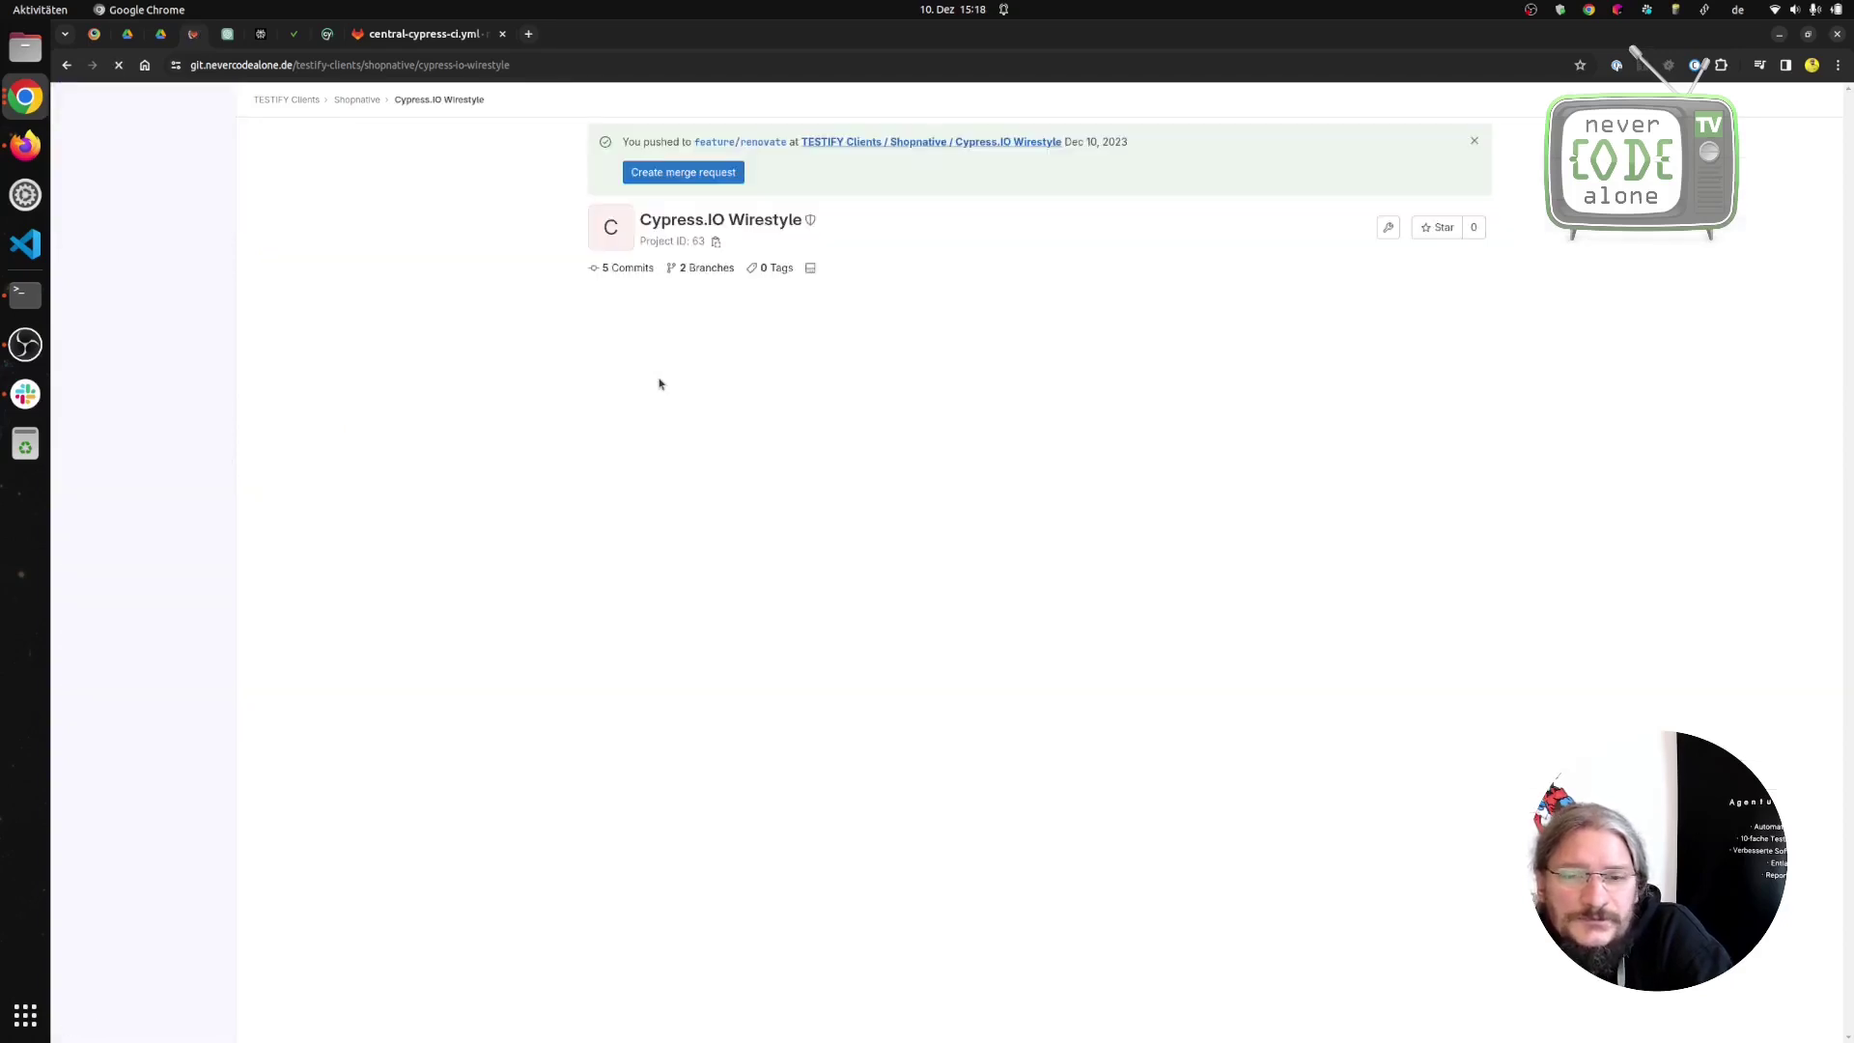
click(759, 143)
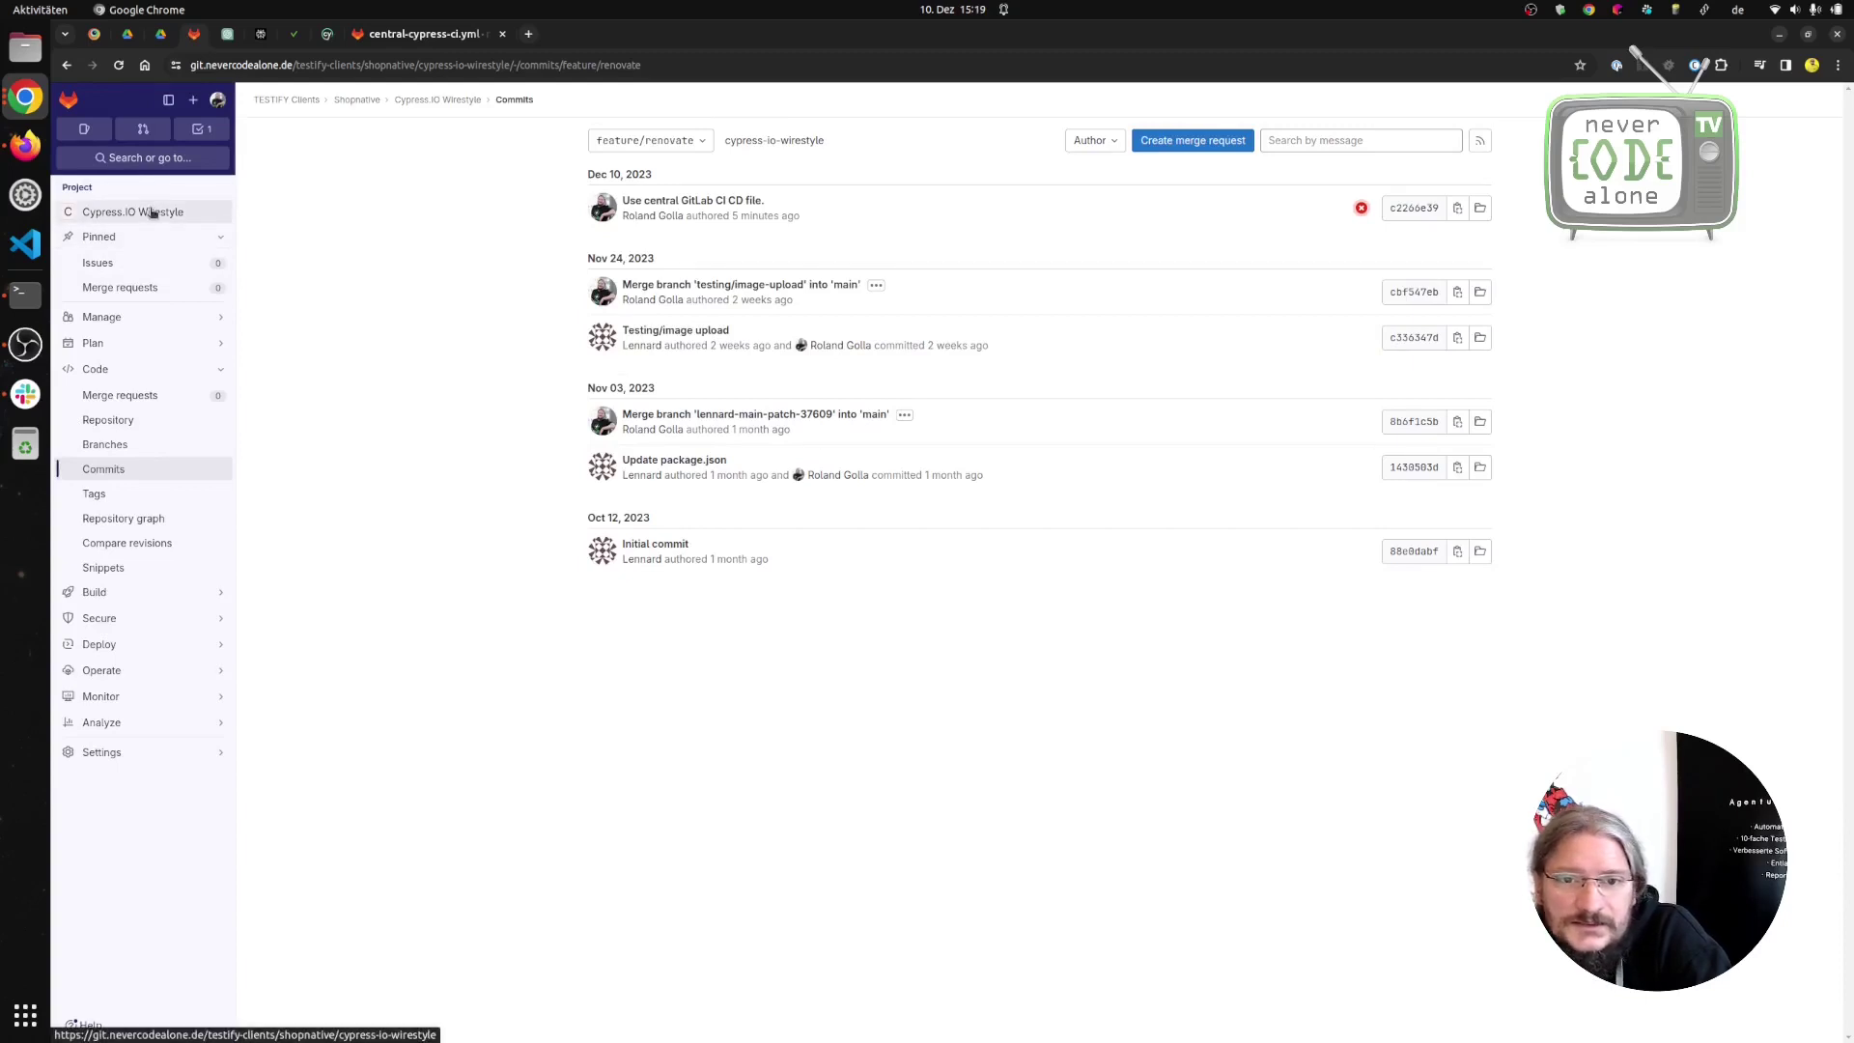
click(707, 201)
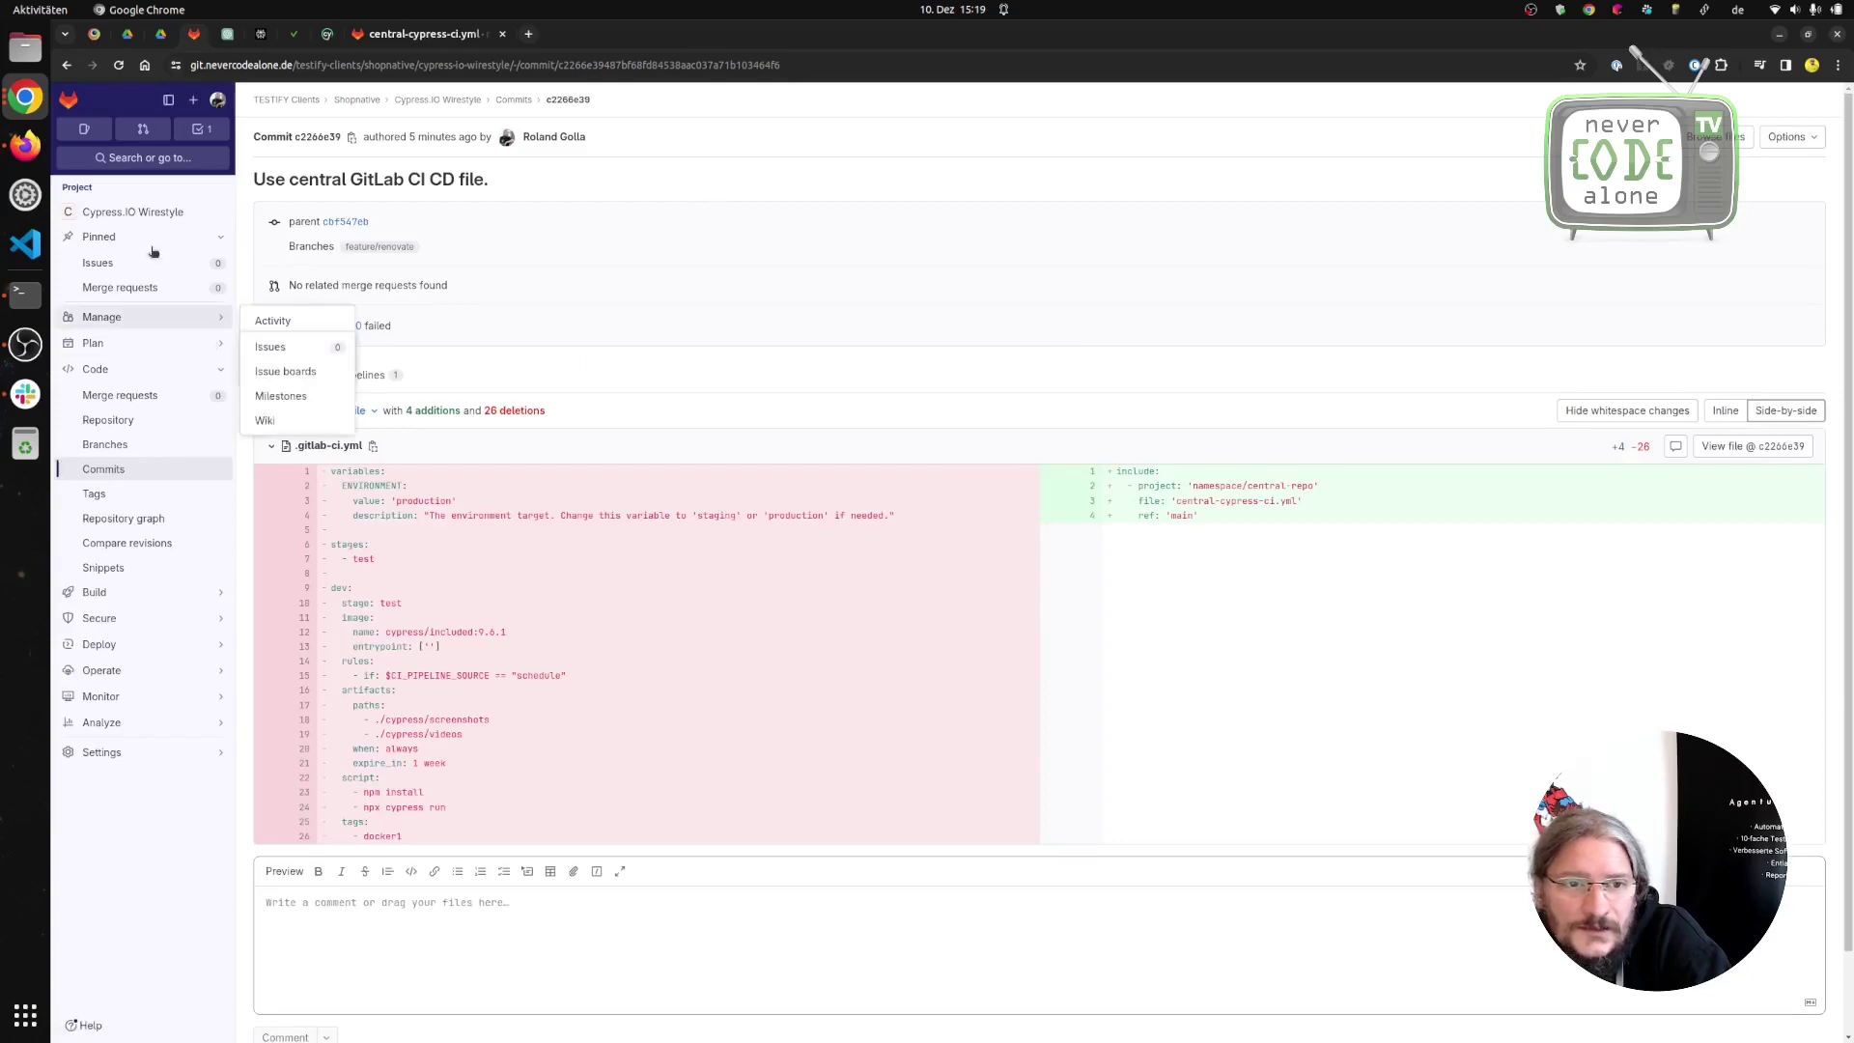
Open the feature/renovate version of .gitlab-ci.yml from the Cypress.IO Wirestyle repository in the pipeline editor.
click(162, 210)
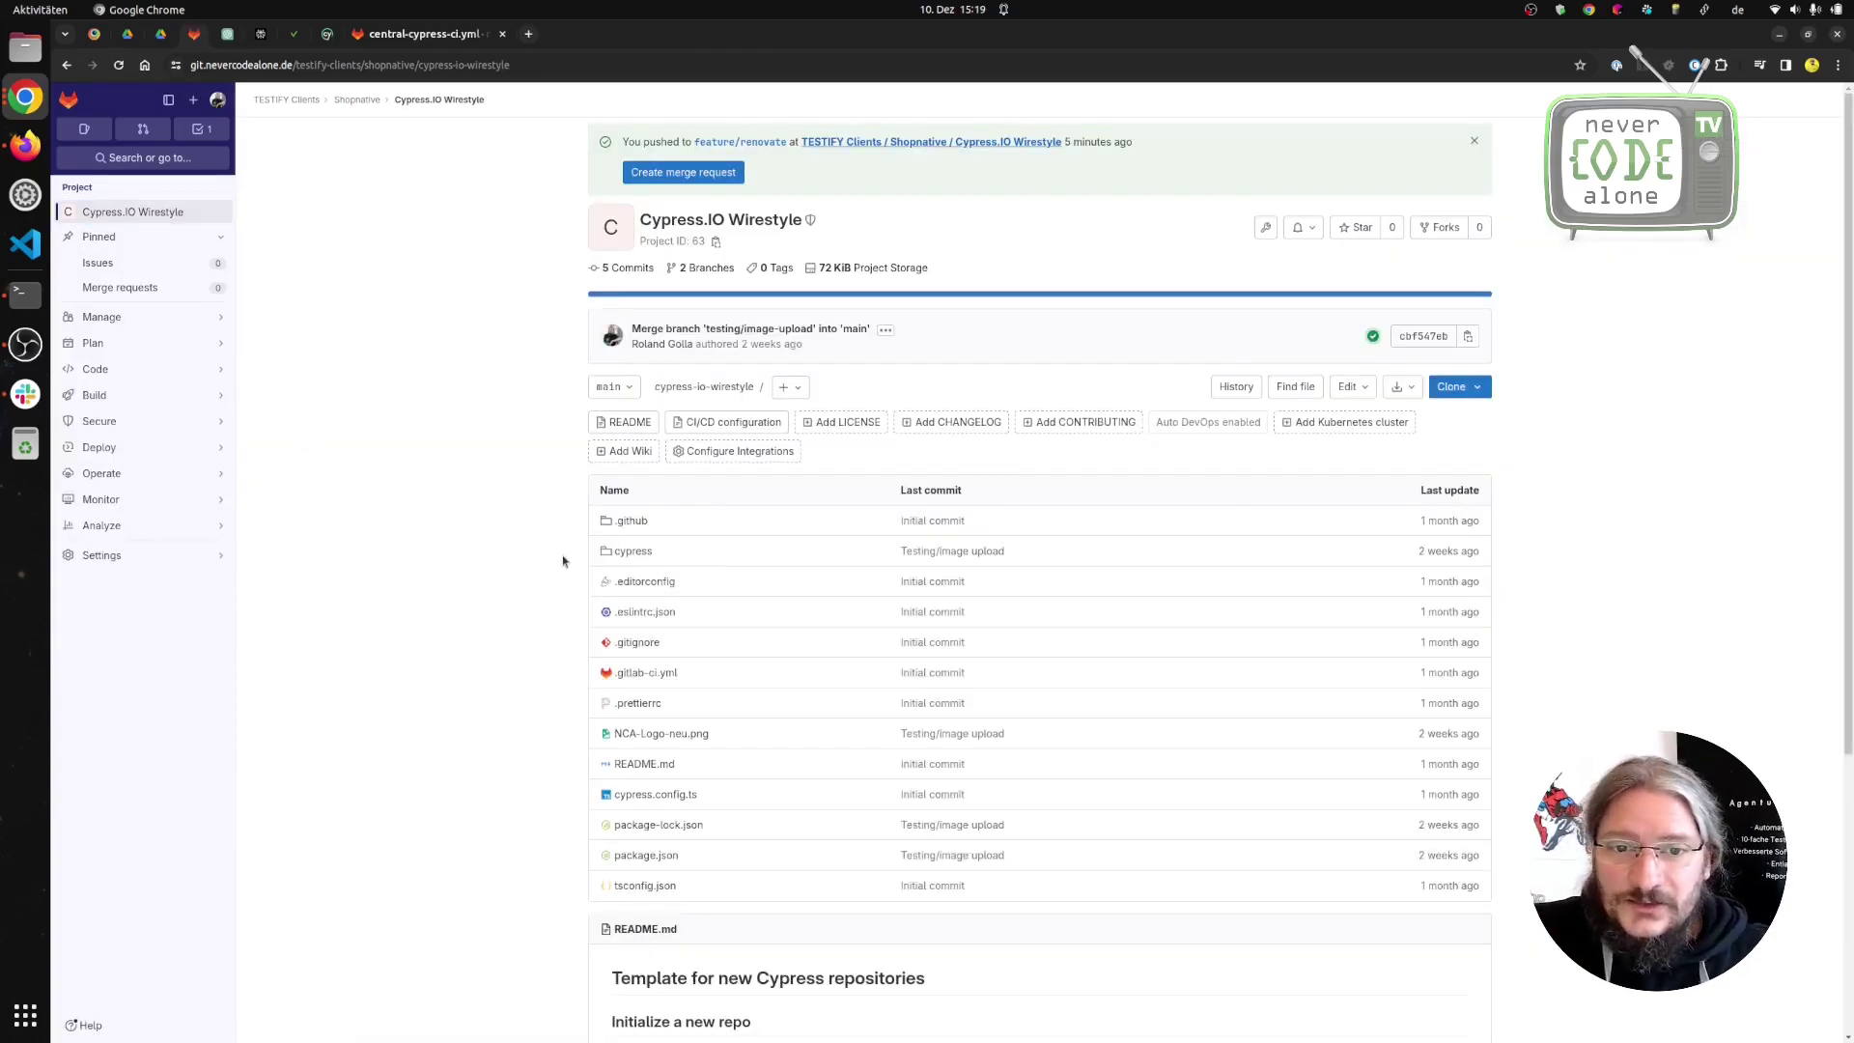
click(627, 385)
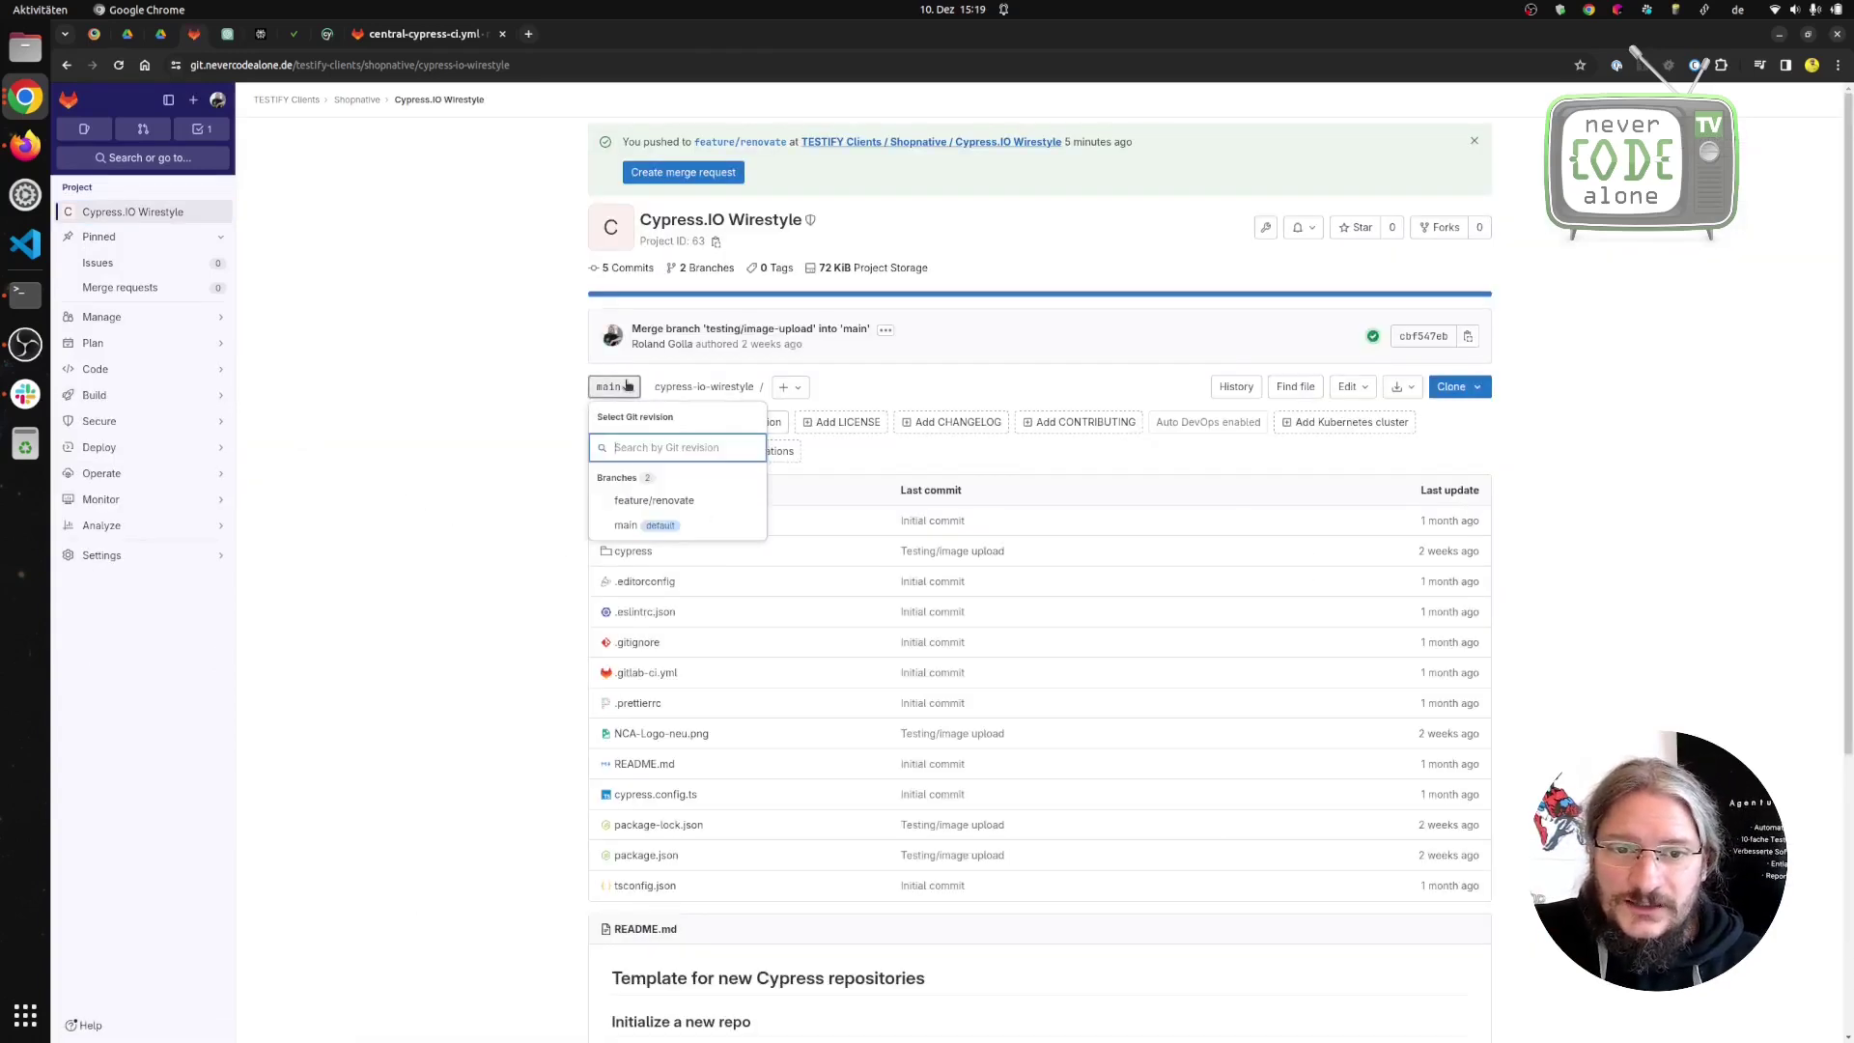
click(667, 500)
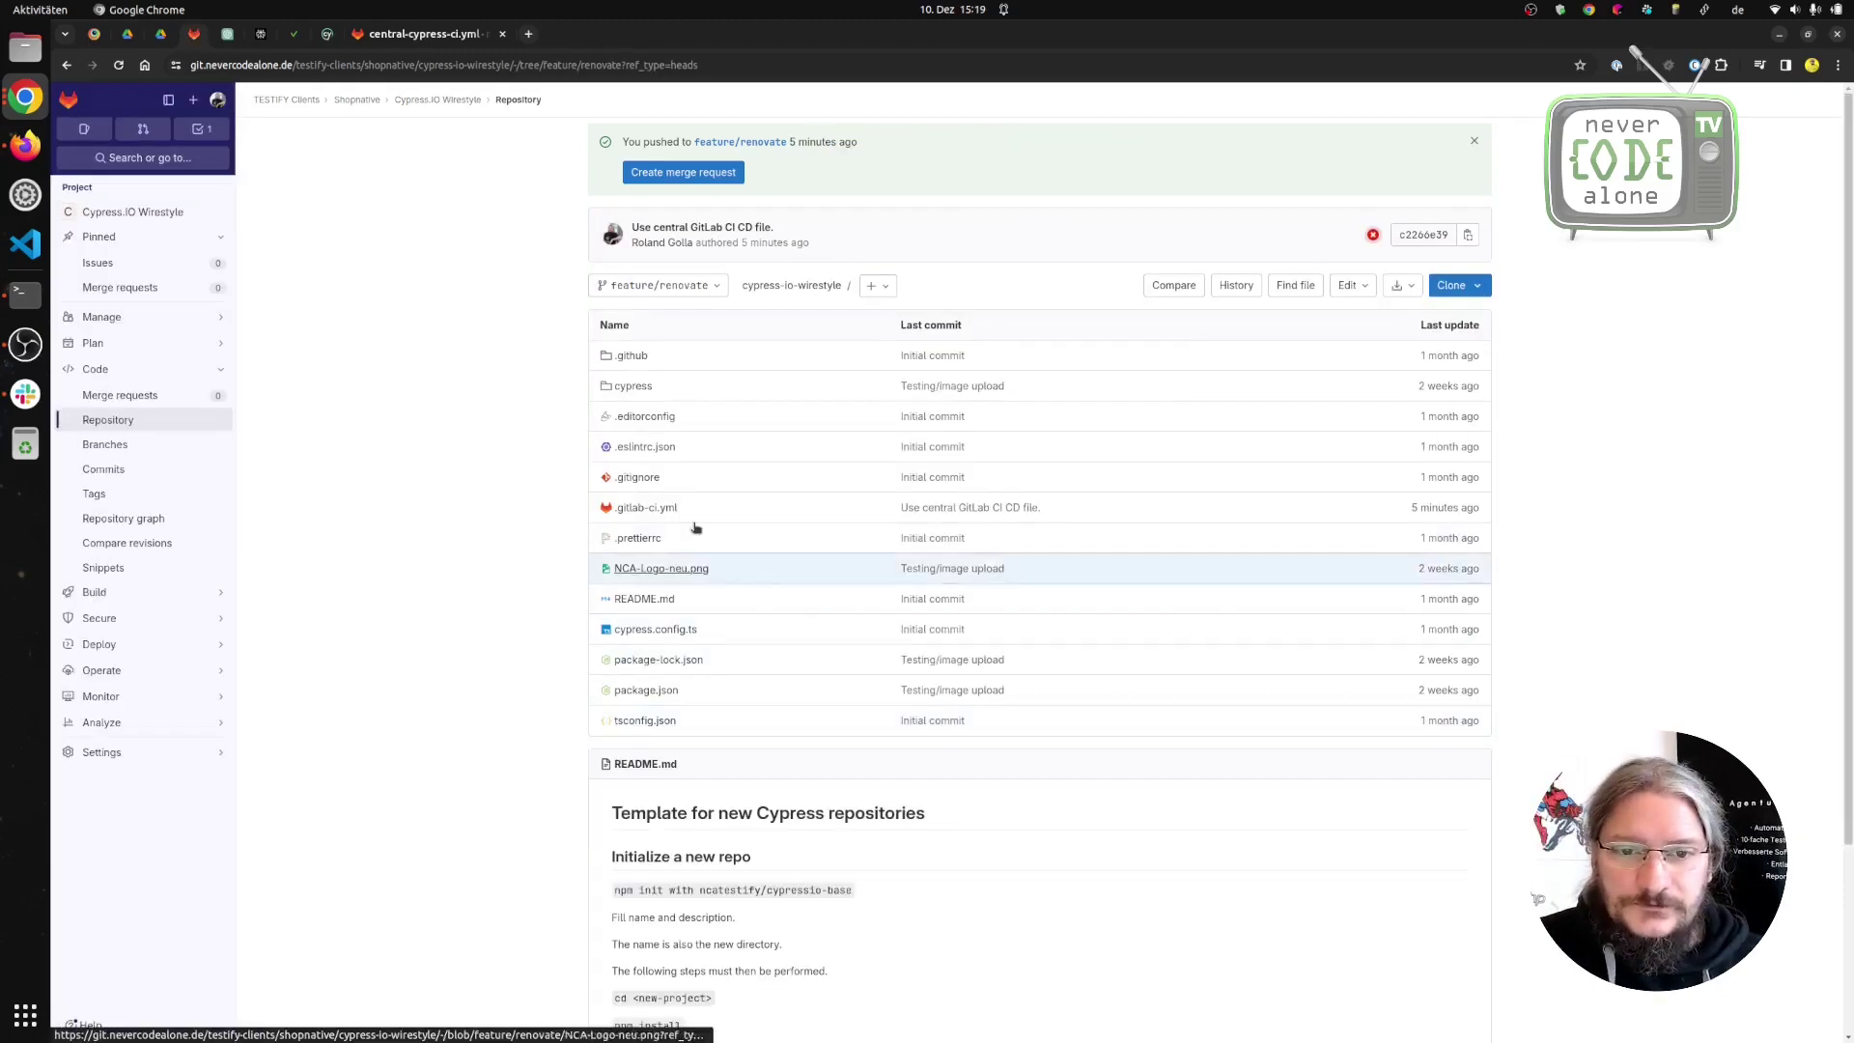
click(652, 504)
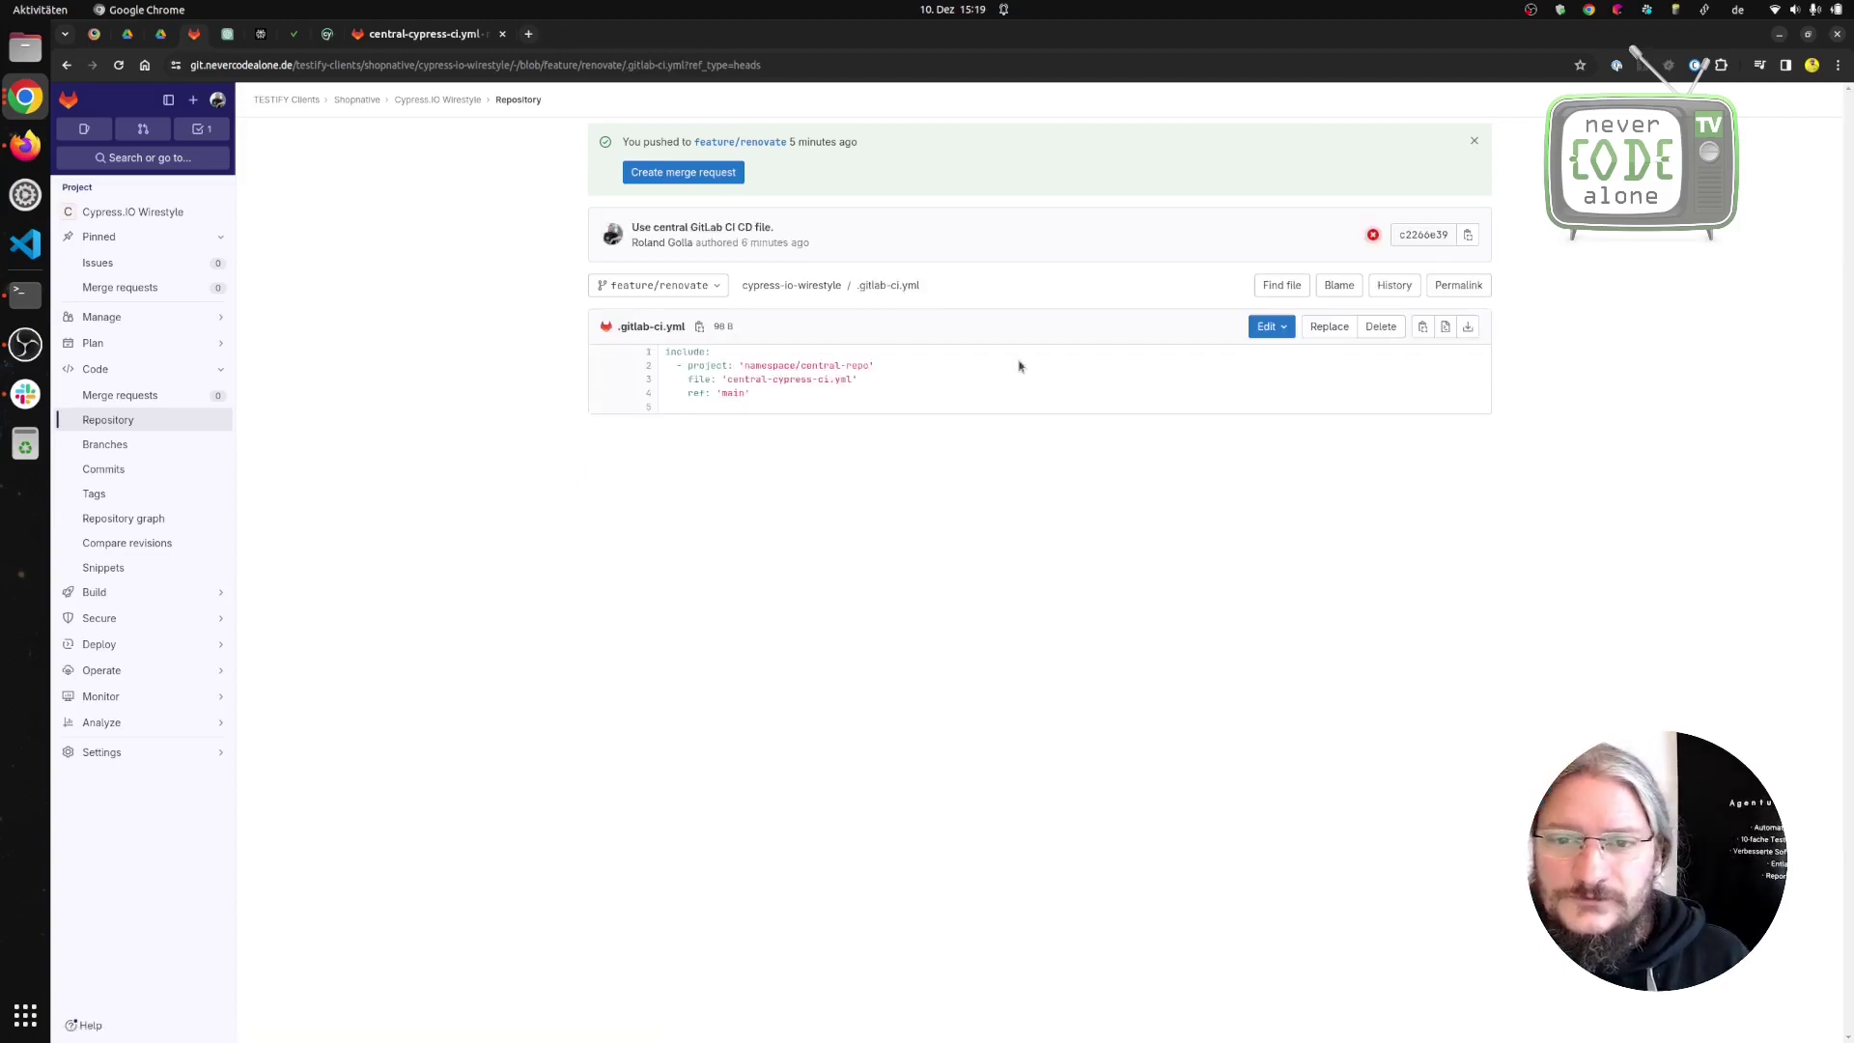
click(1285, 333)
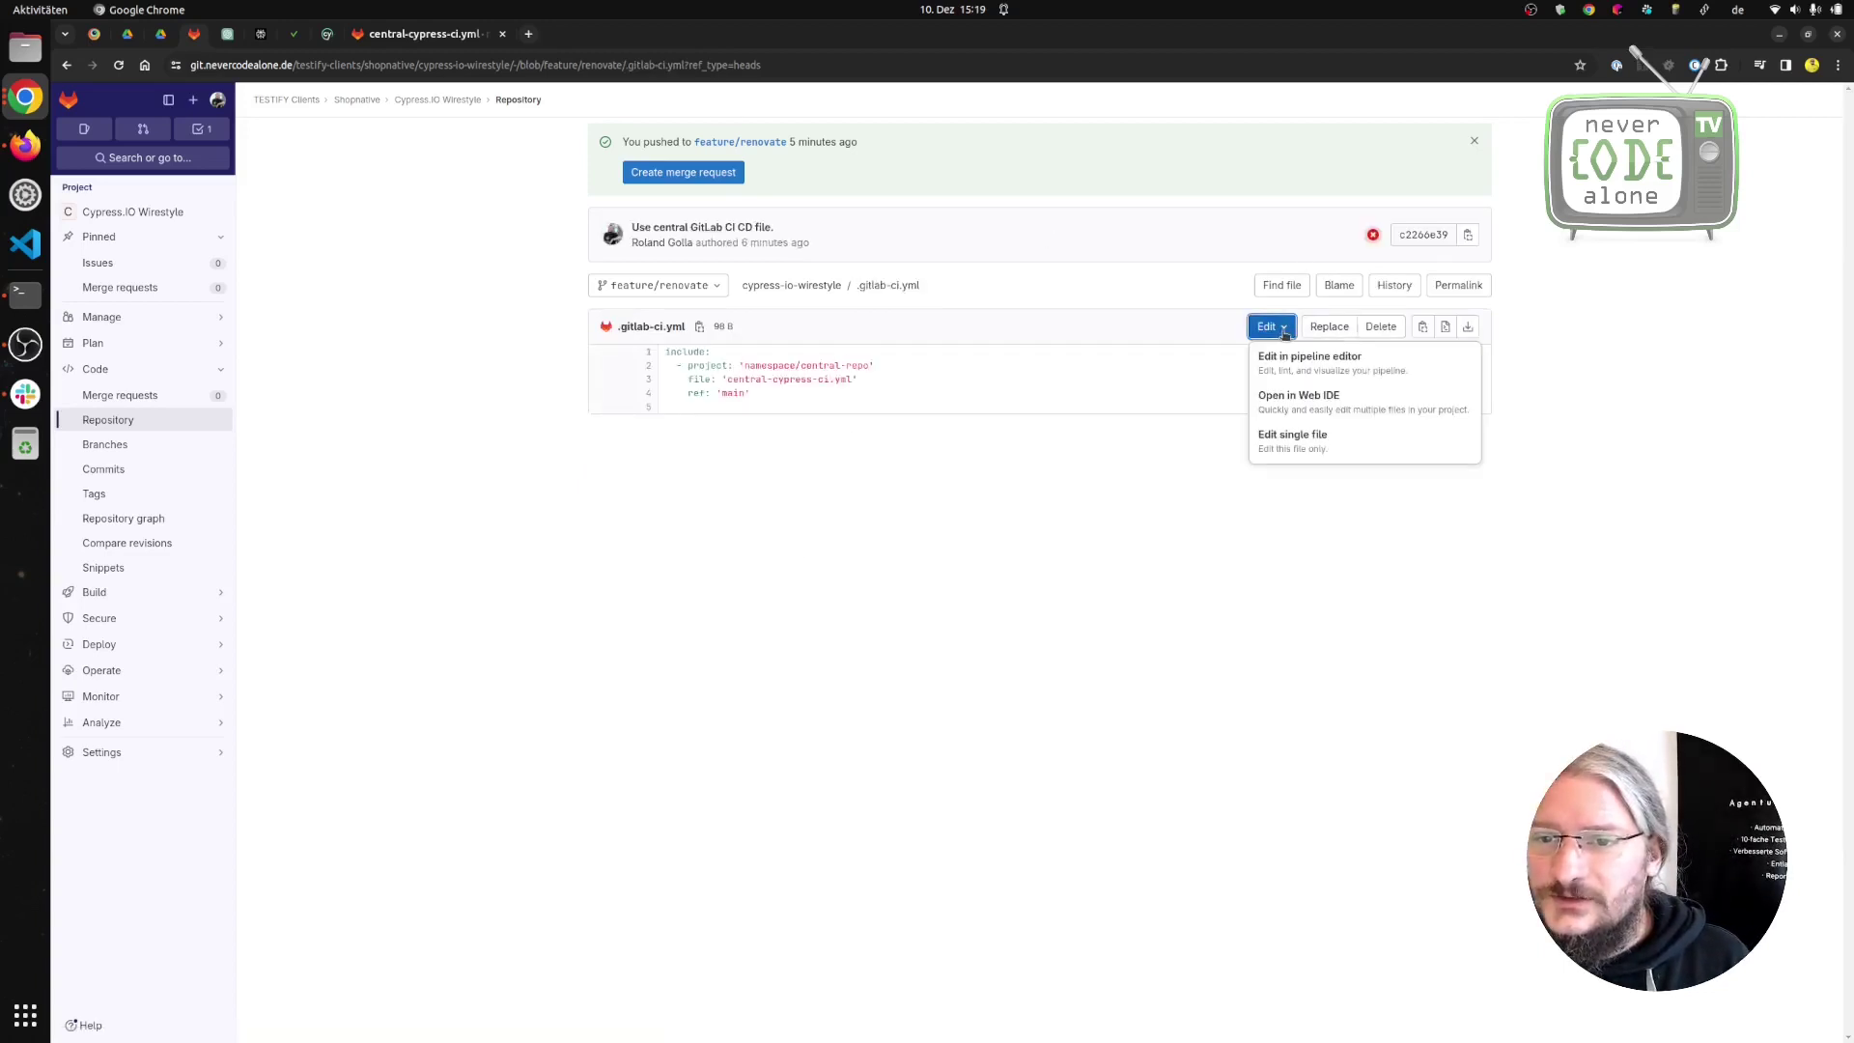
click(1291, 372)
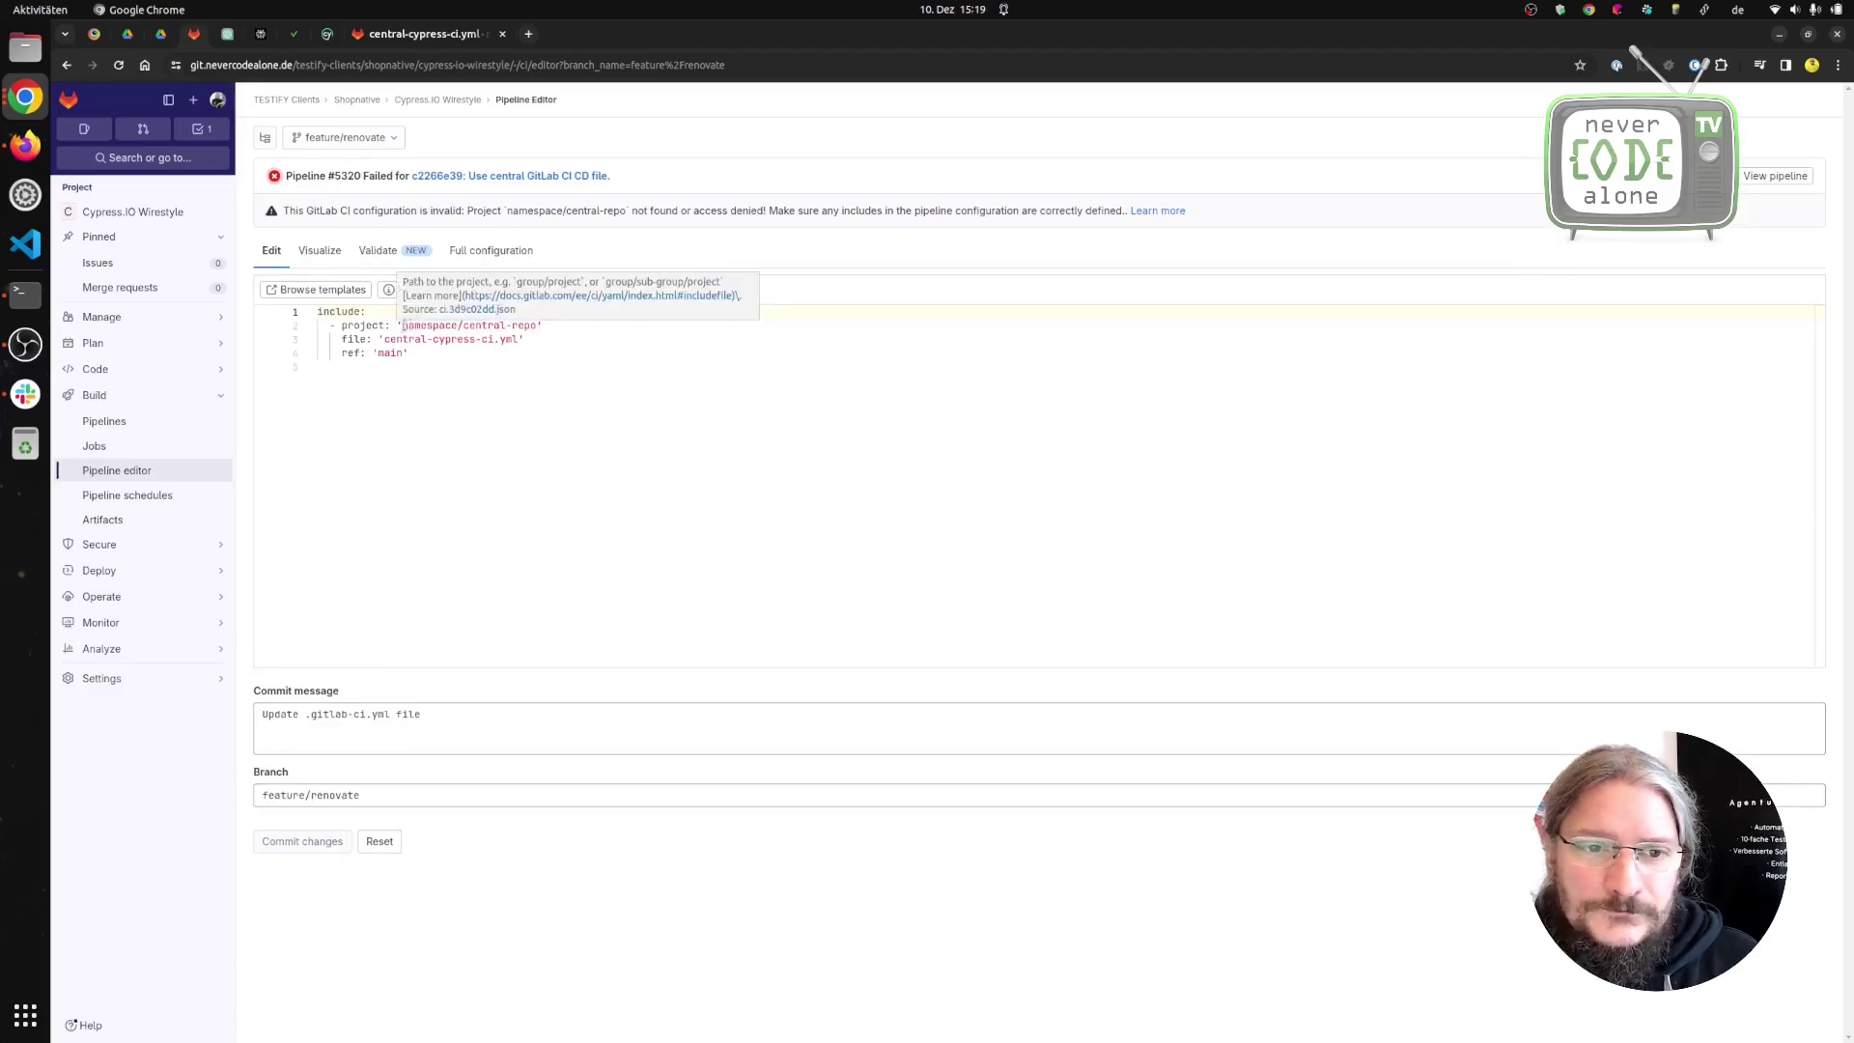
Set the include's project to never-code-alone/cypress-gitlab-ci-cd-file and commit to feature/renovate with the message "Use right namespace.".
click(404, 324)
shift+click(535, 325)
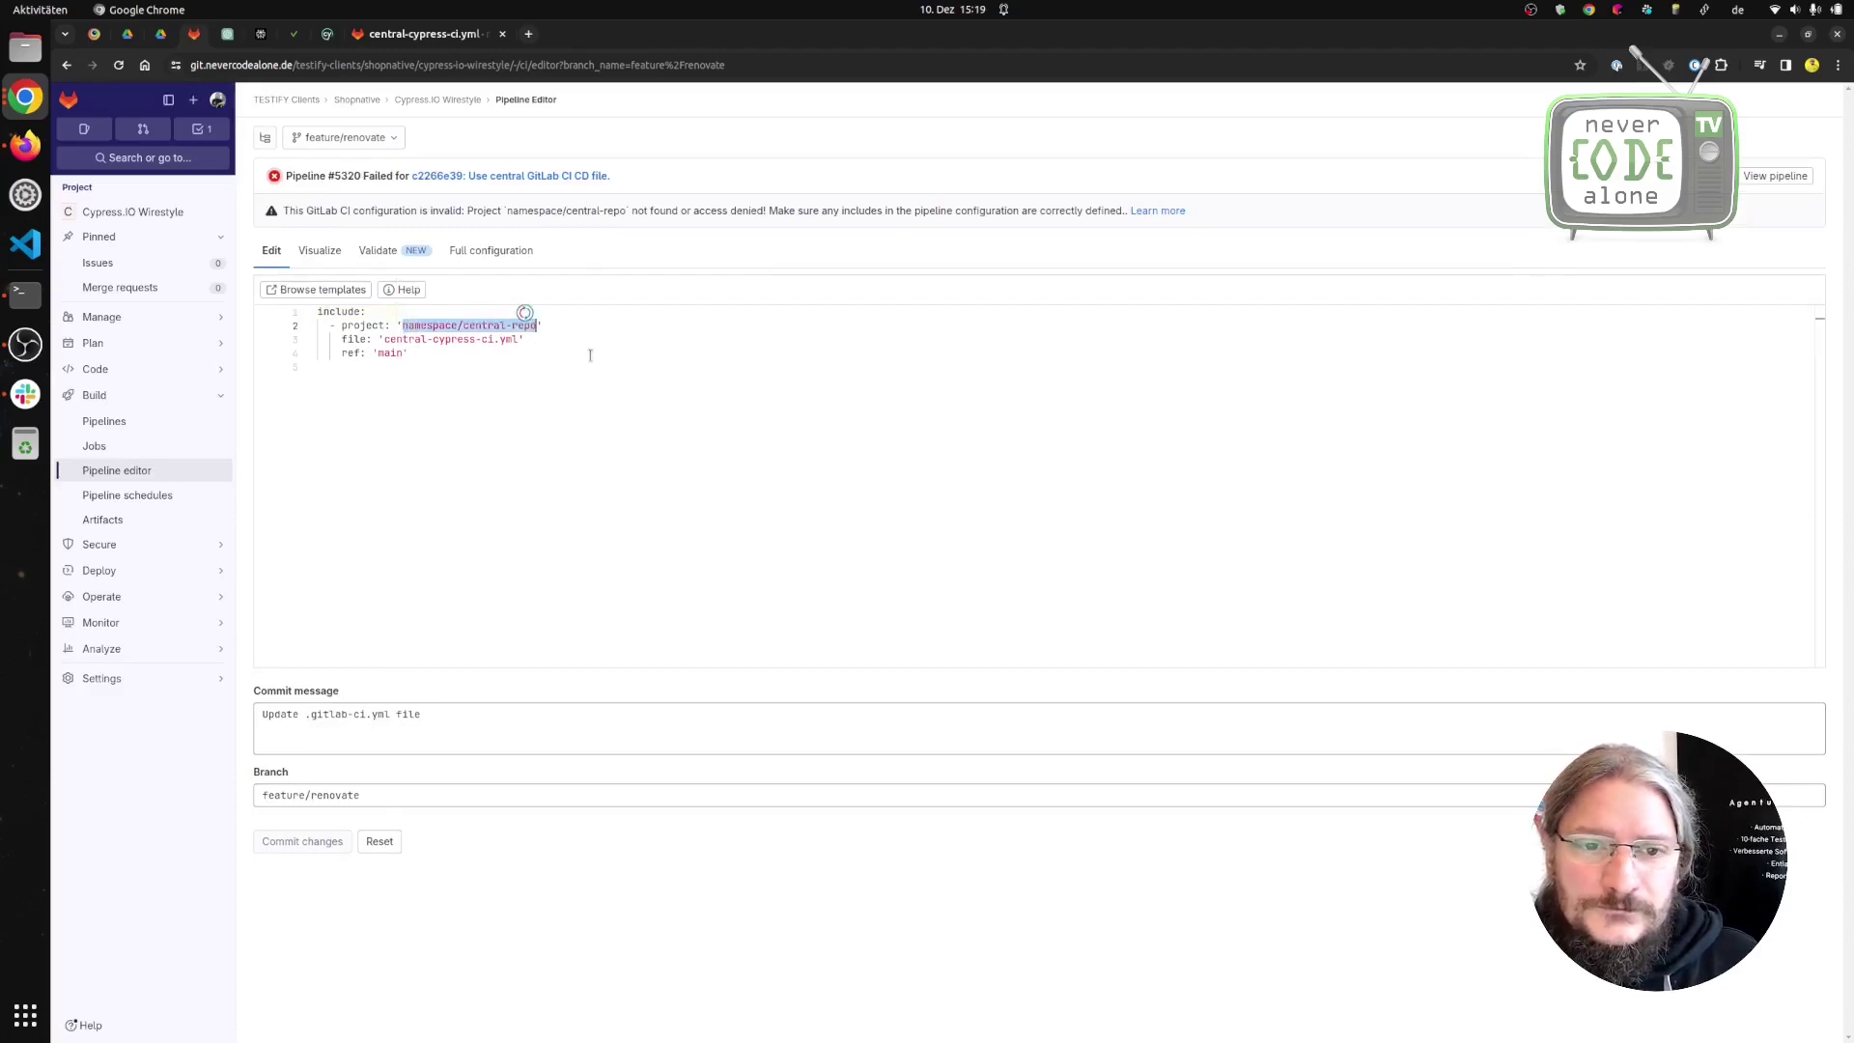
key(ctrl+v)
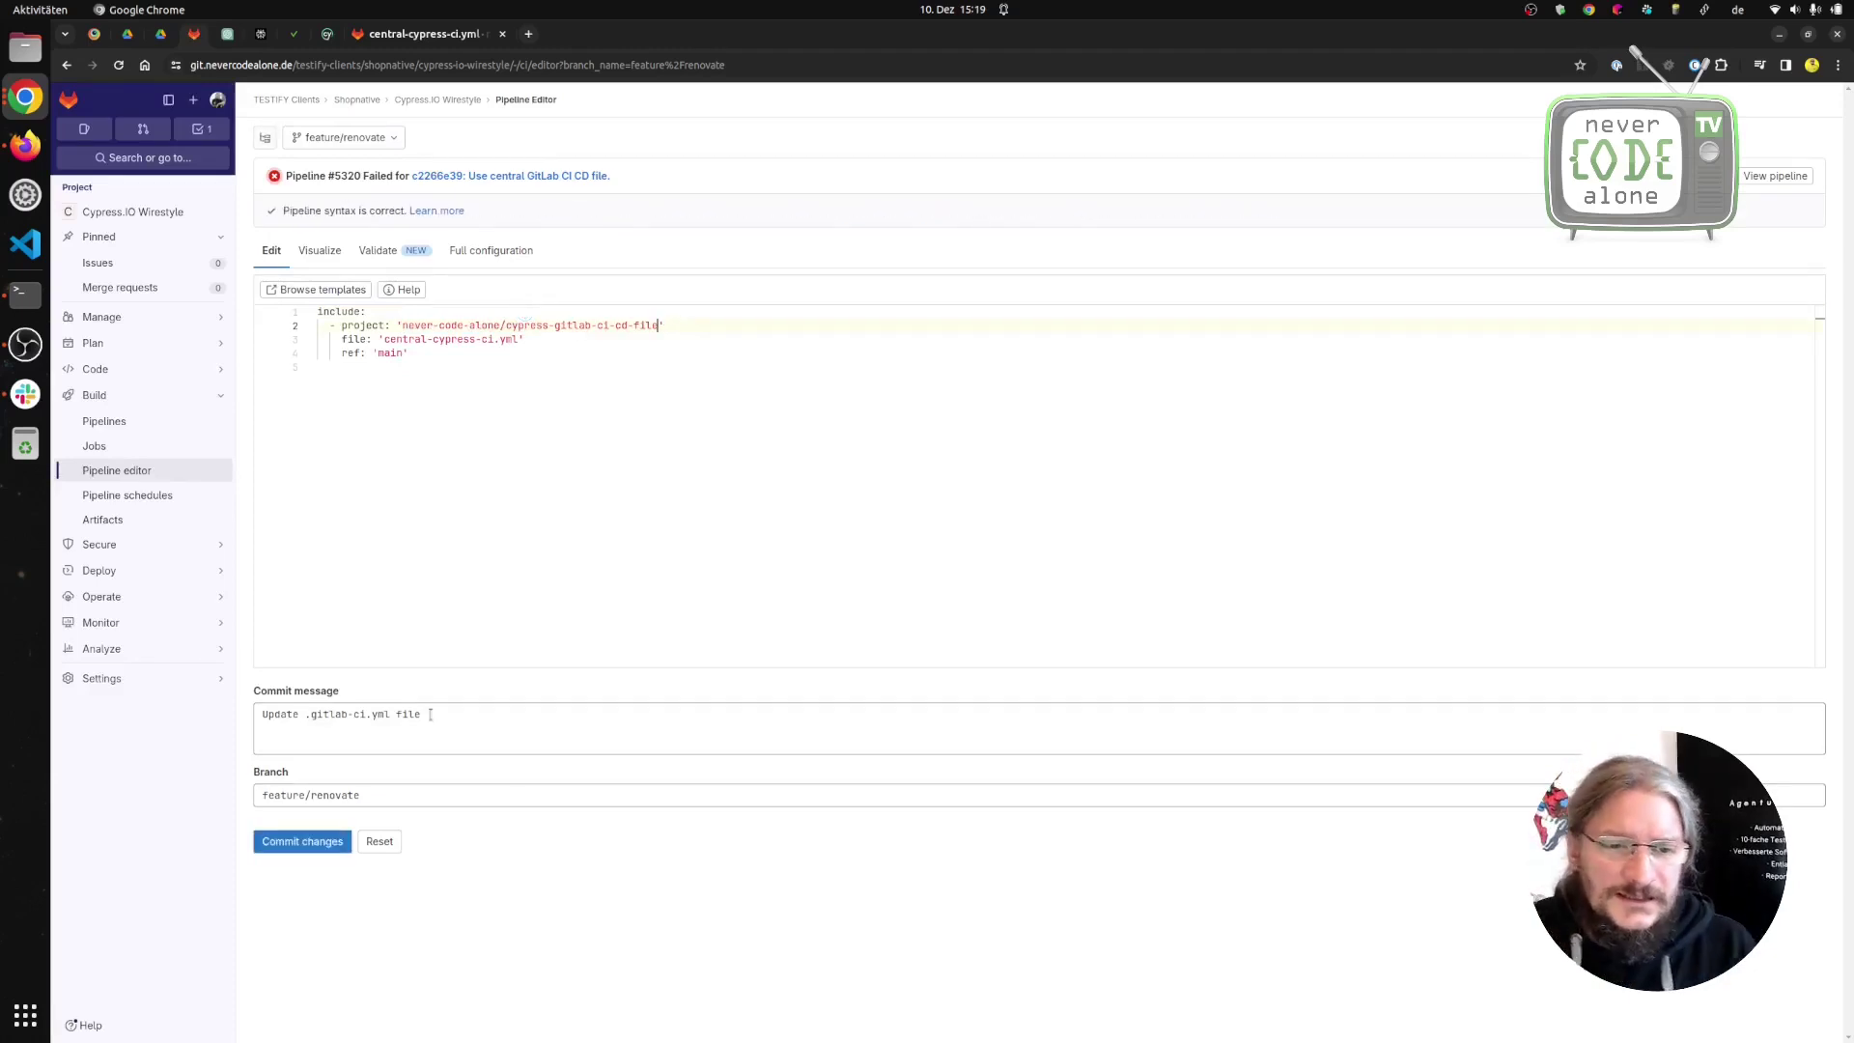
triple_click(280, 713)
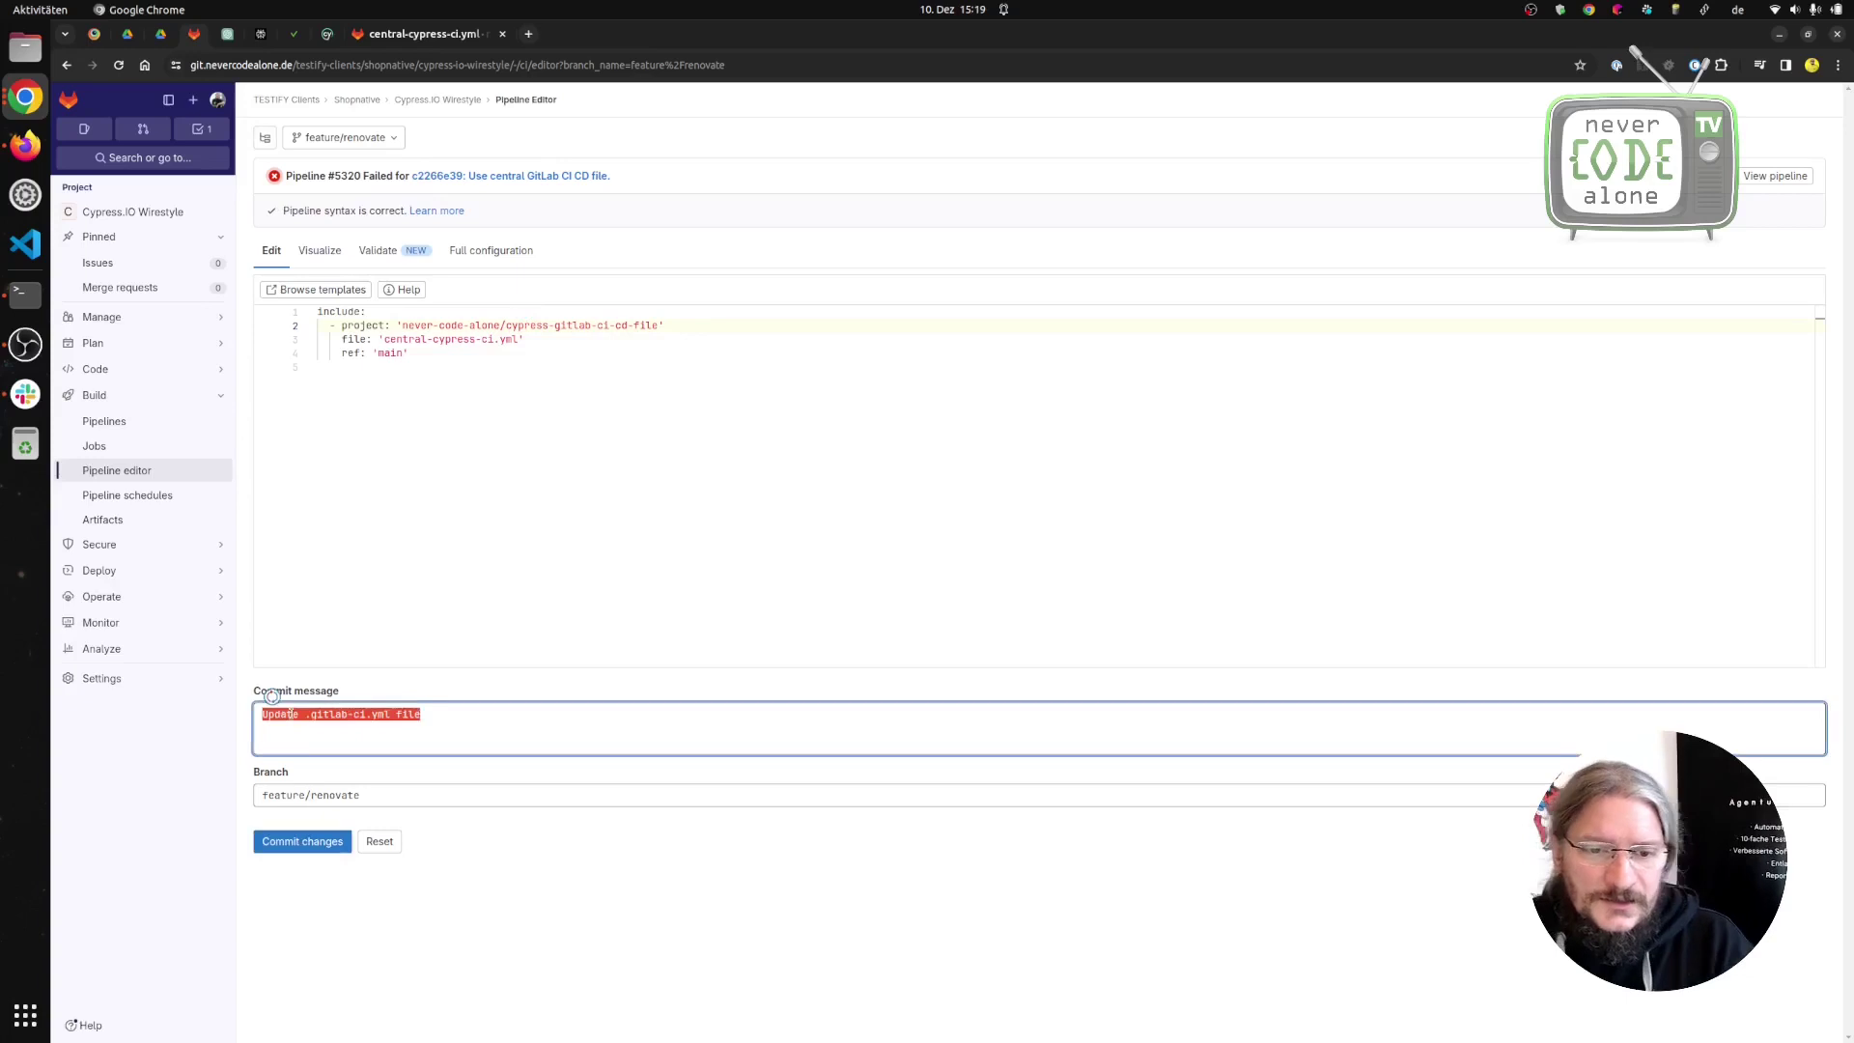
text(Use right namespace.)
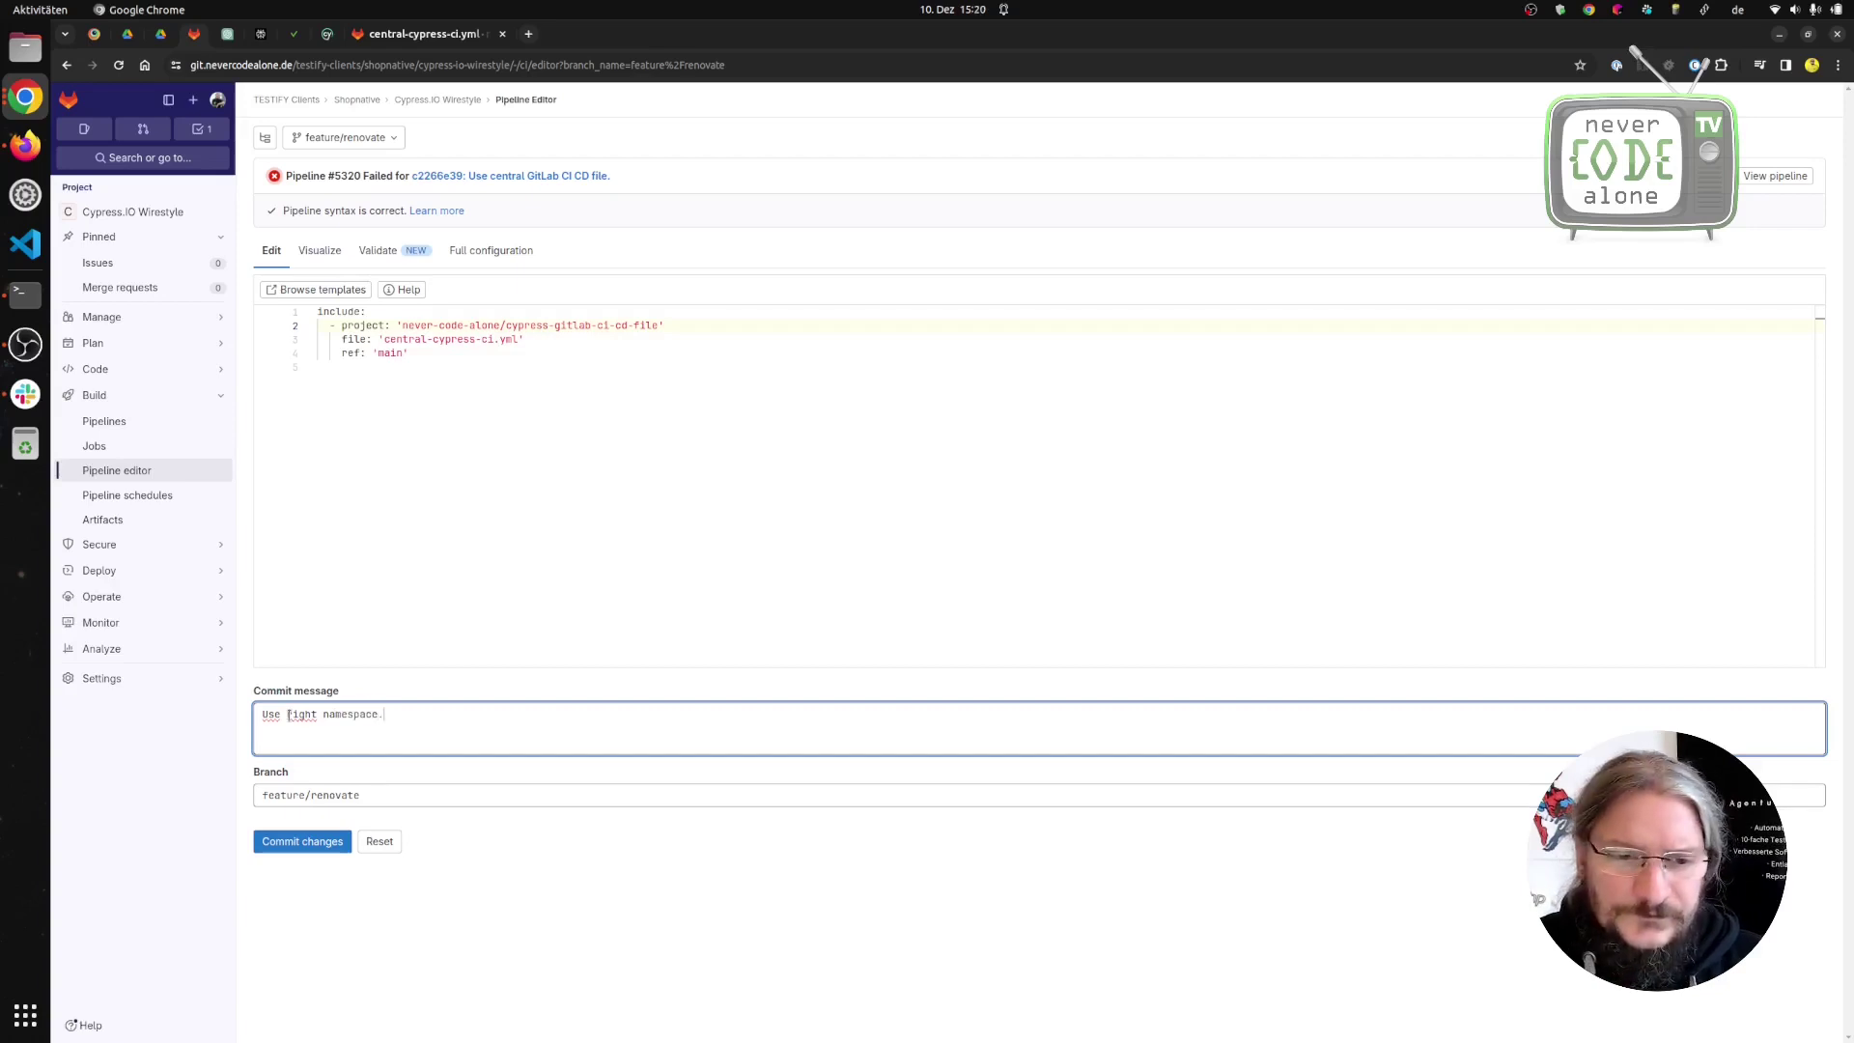
click(299, 844)
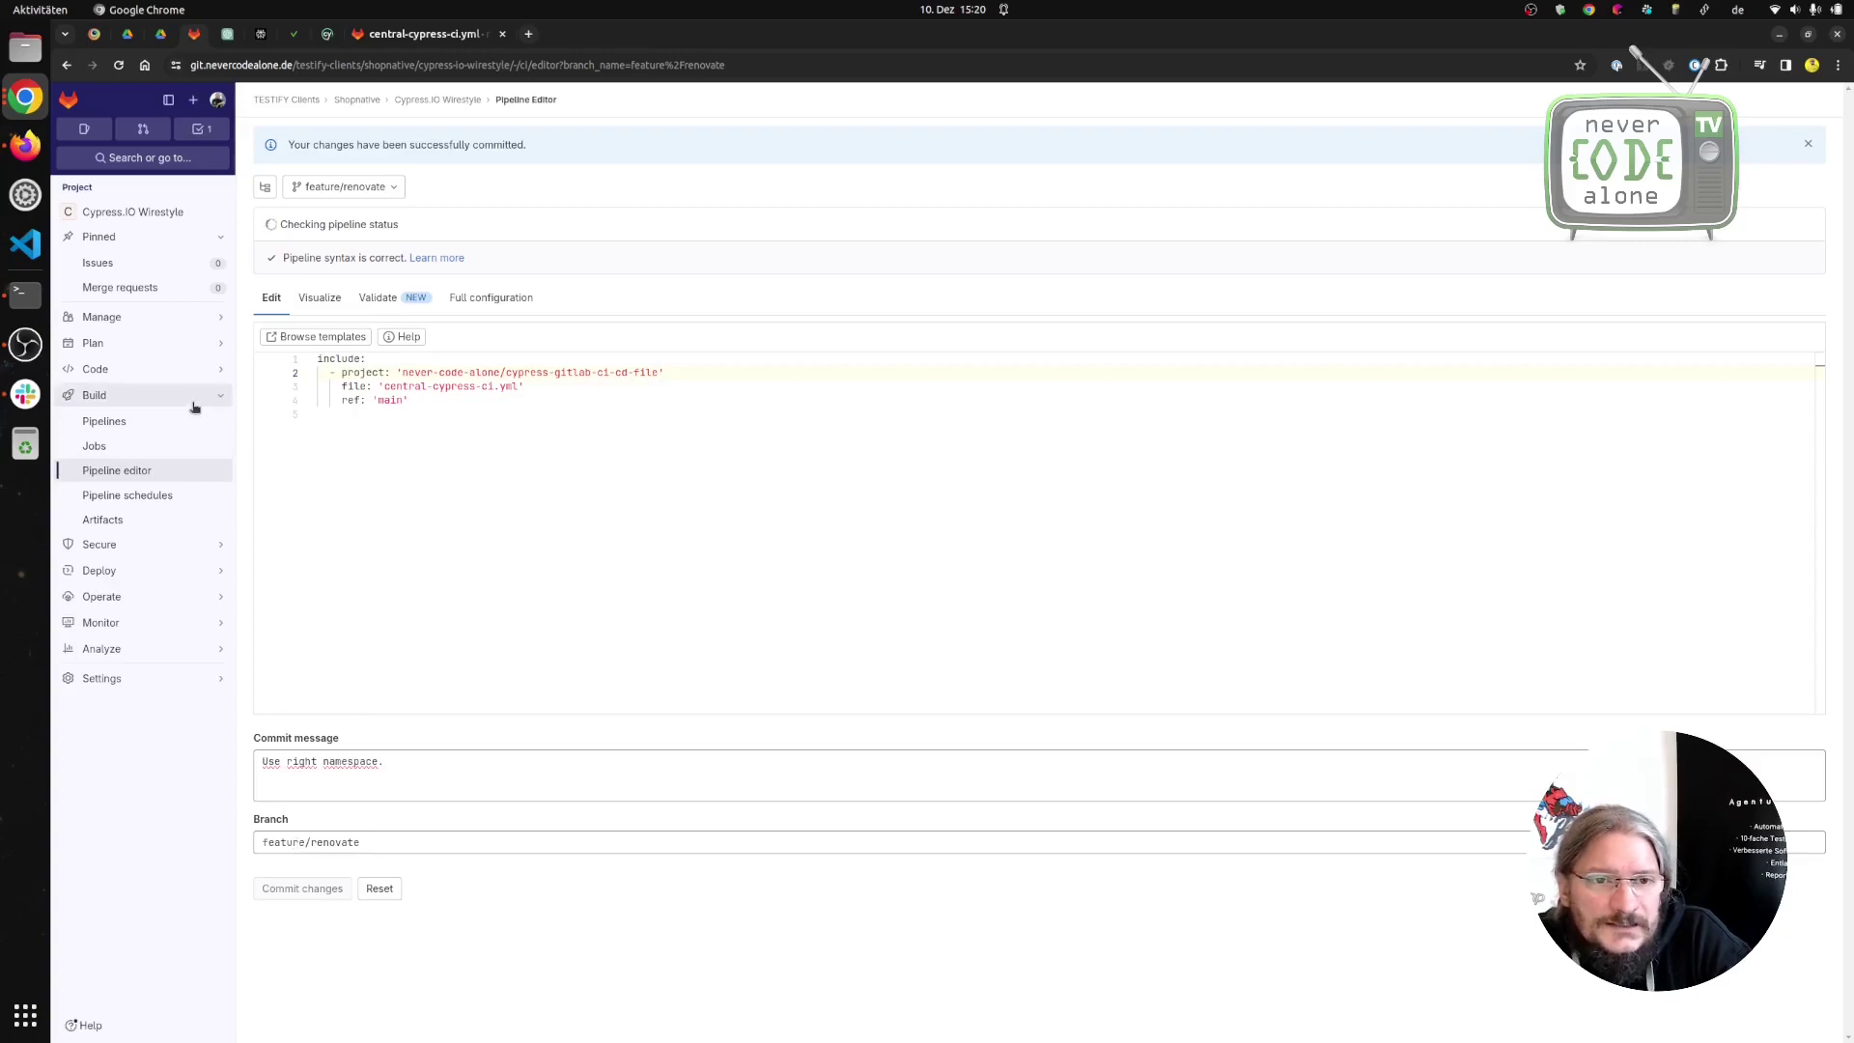
Stop the running feature/renovate pipeline of the "Use right namespace." commit and refresh the pipeline list.
click(130, 496)
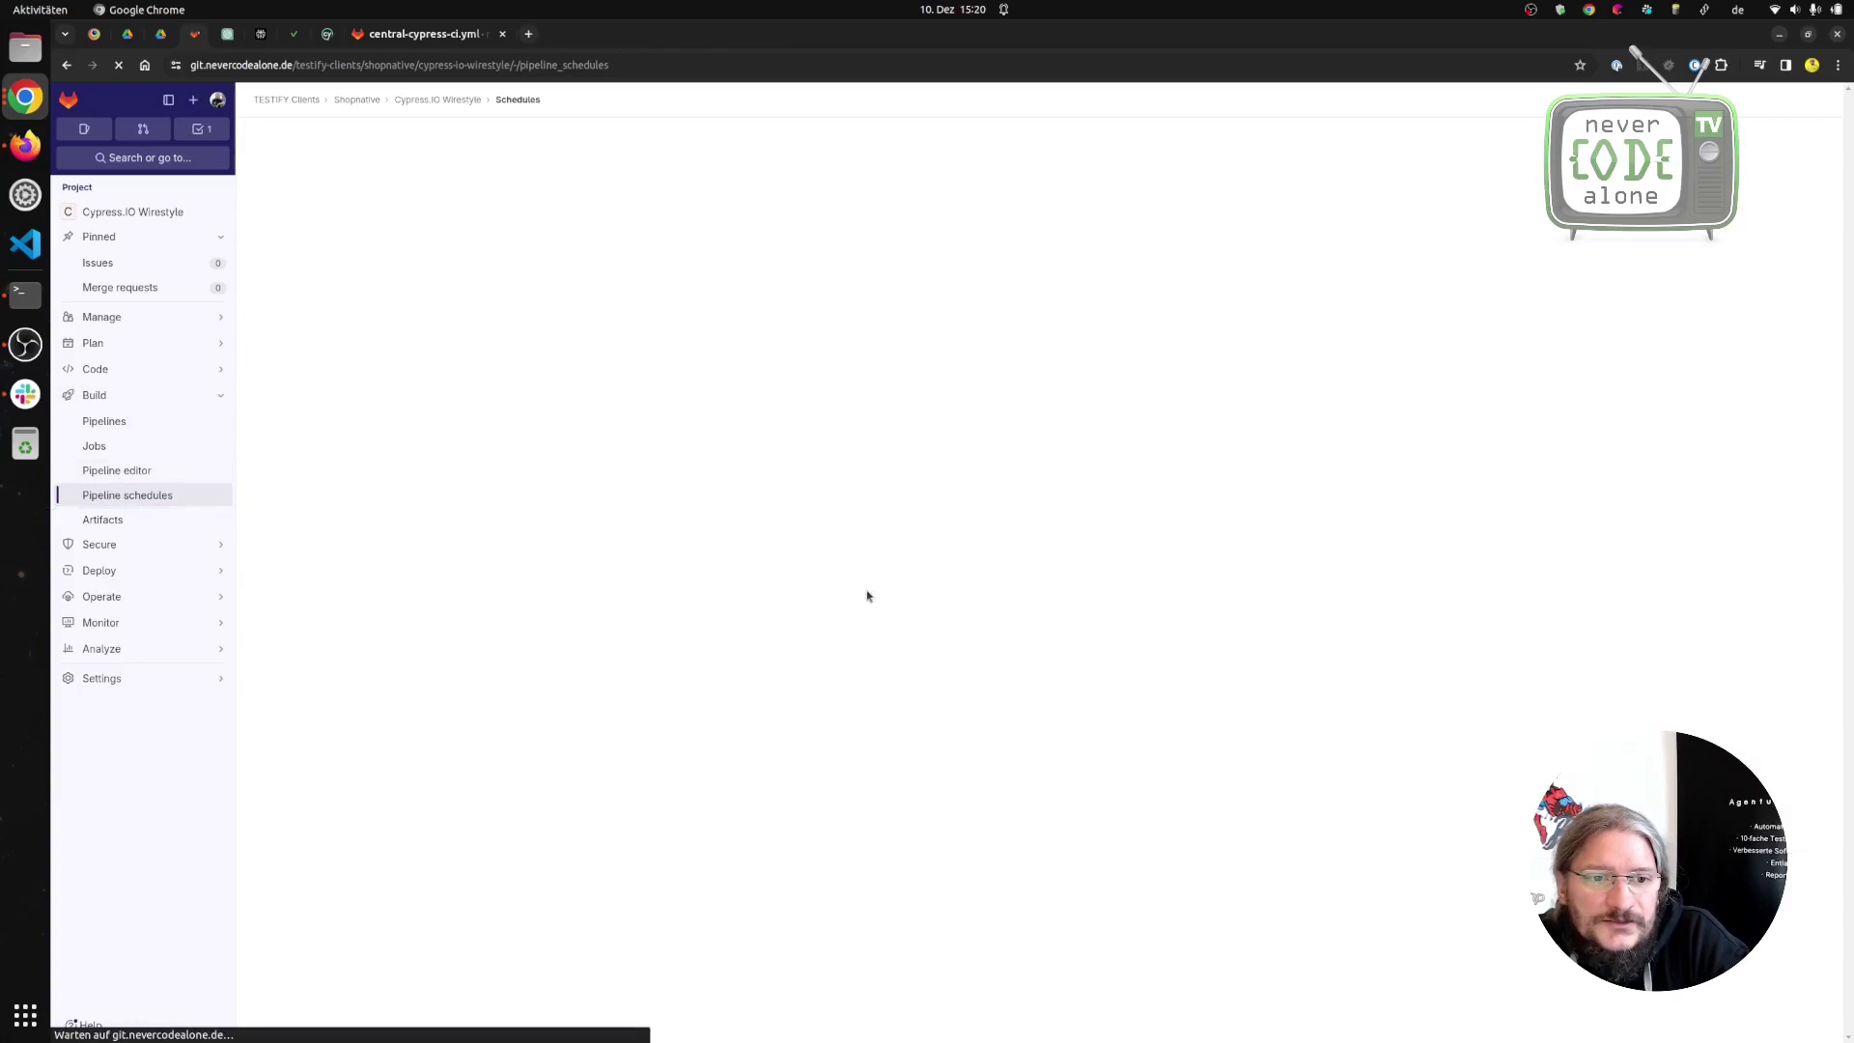
click(109, 422)
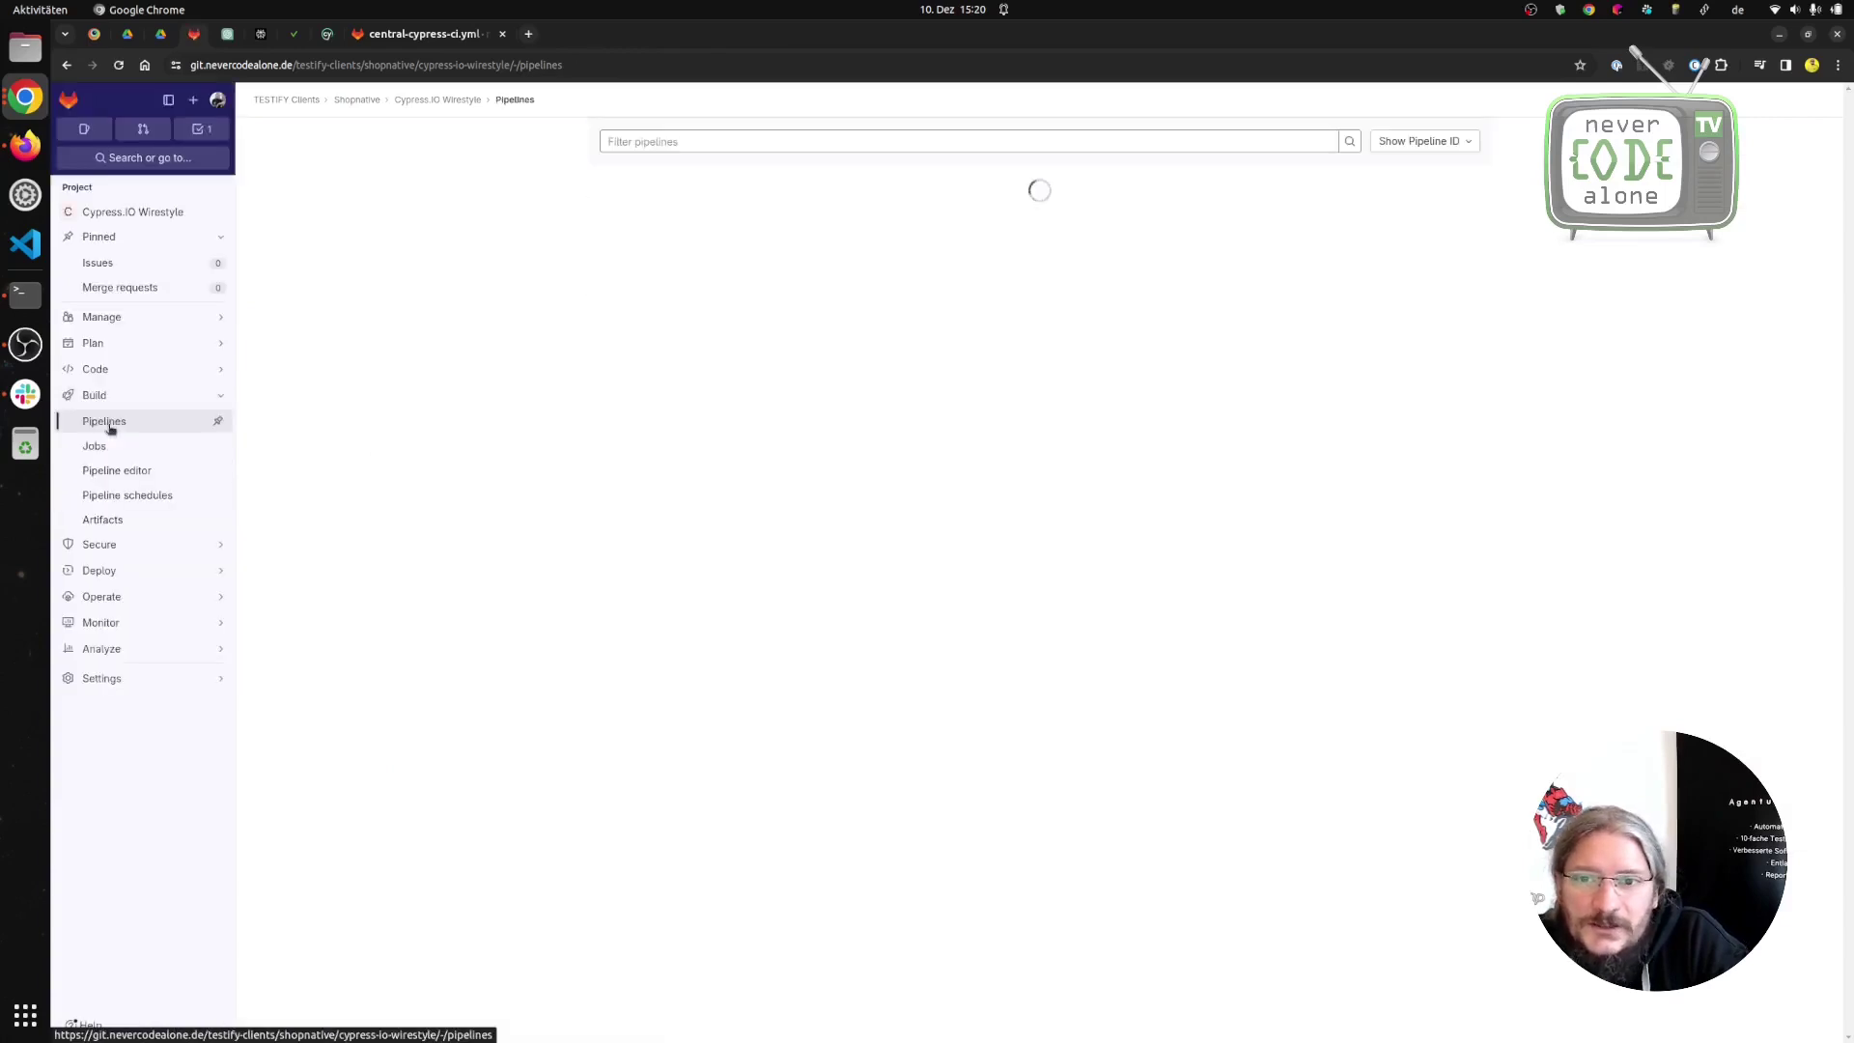
click(1429, 259)
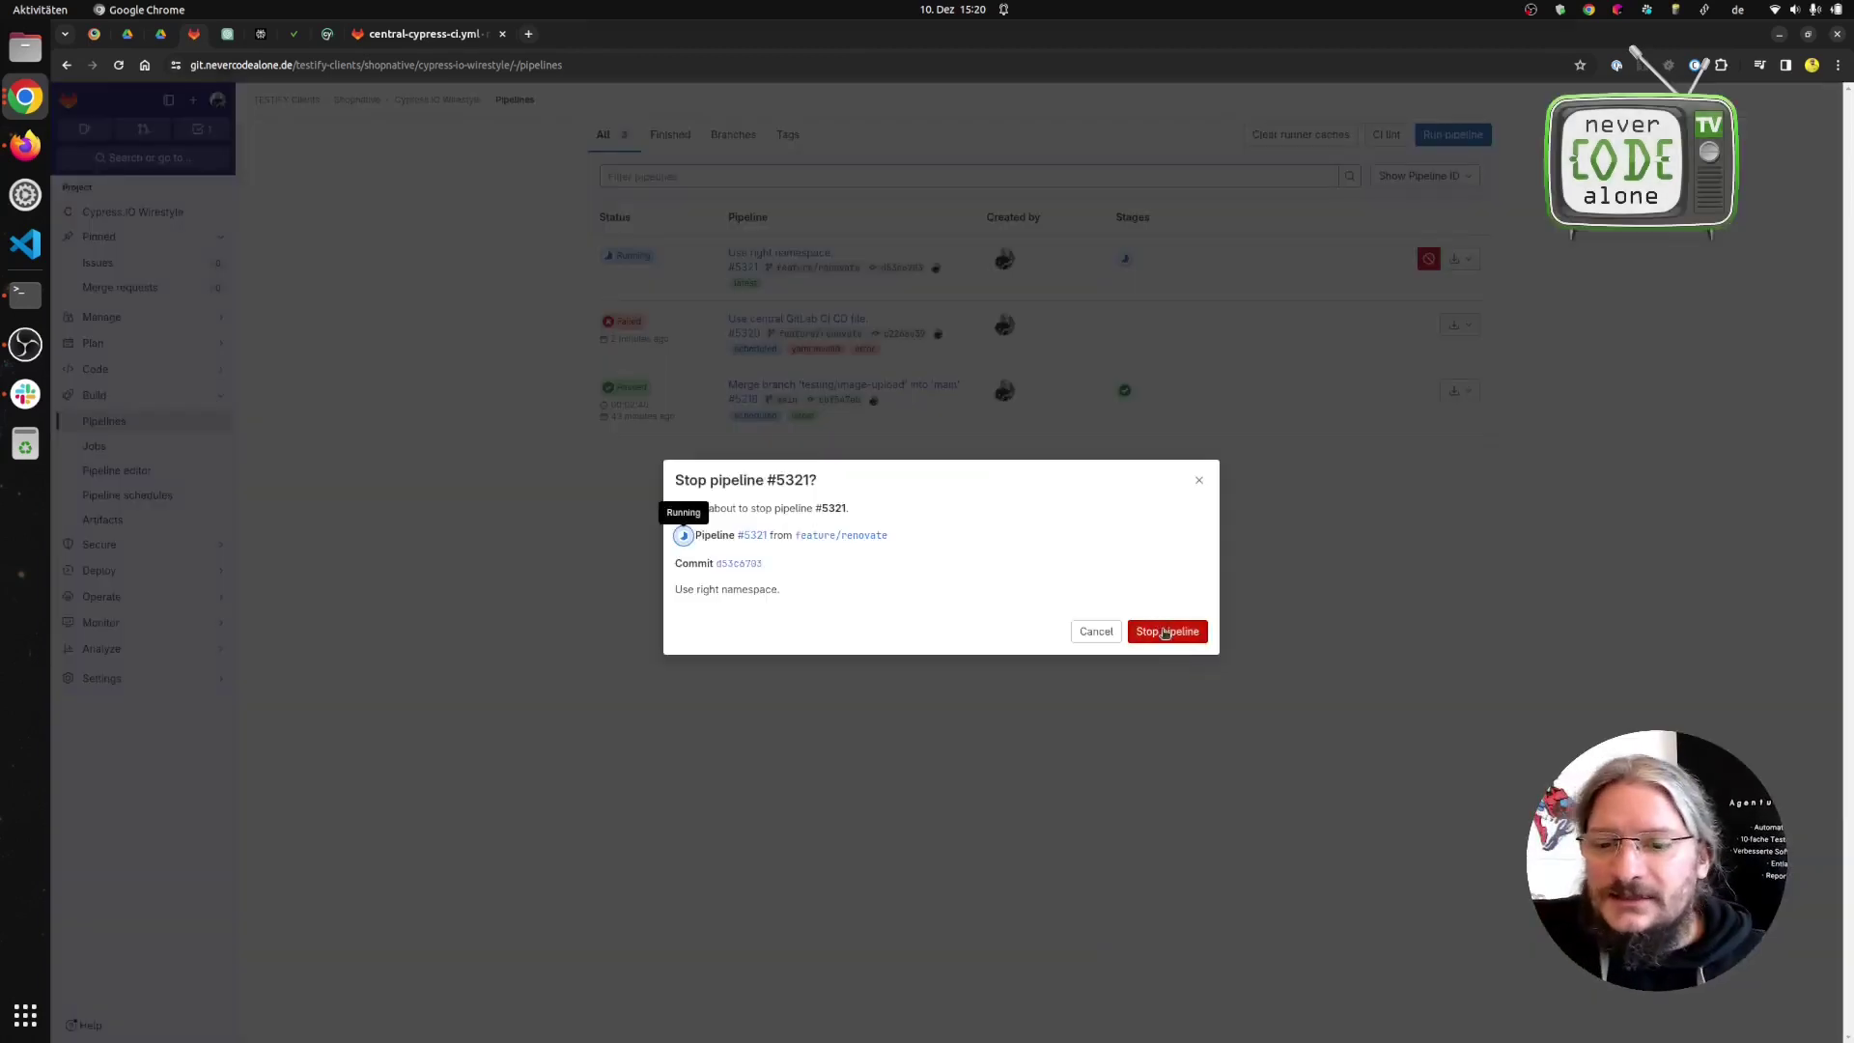
click(1166, 633)
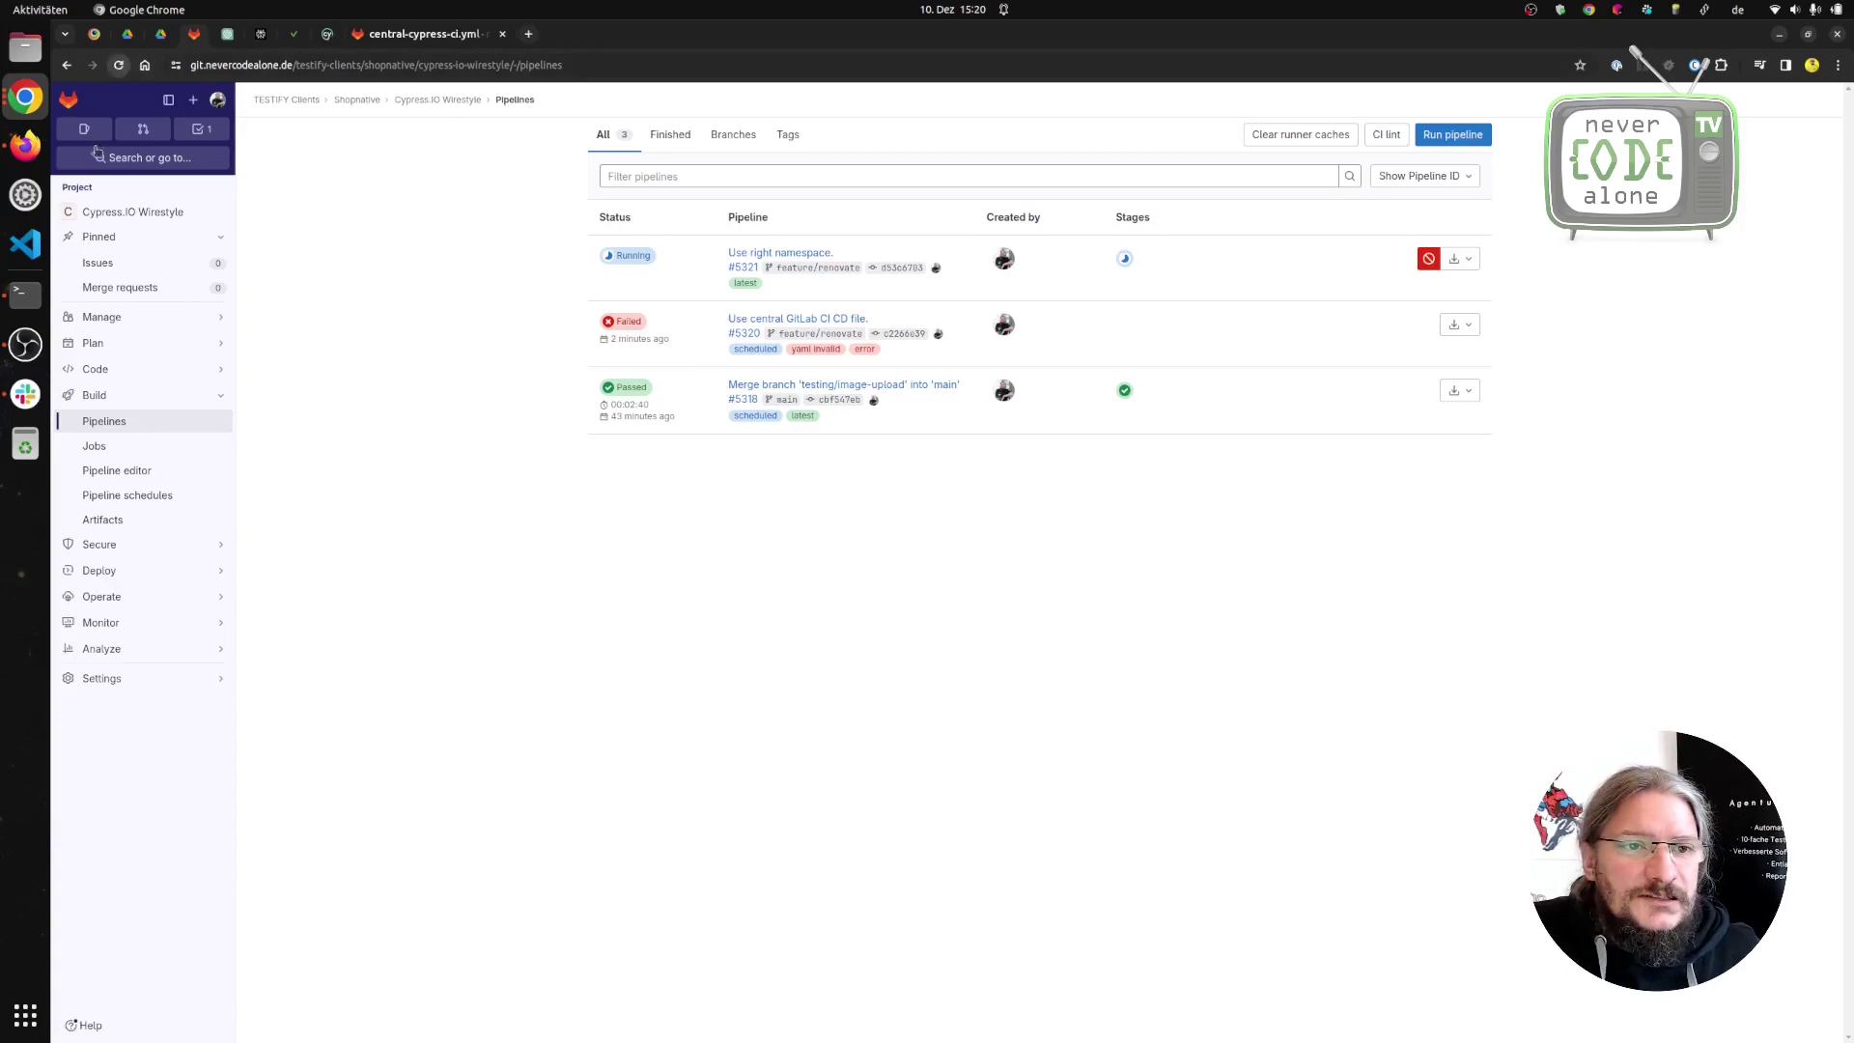
click(118, 65)
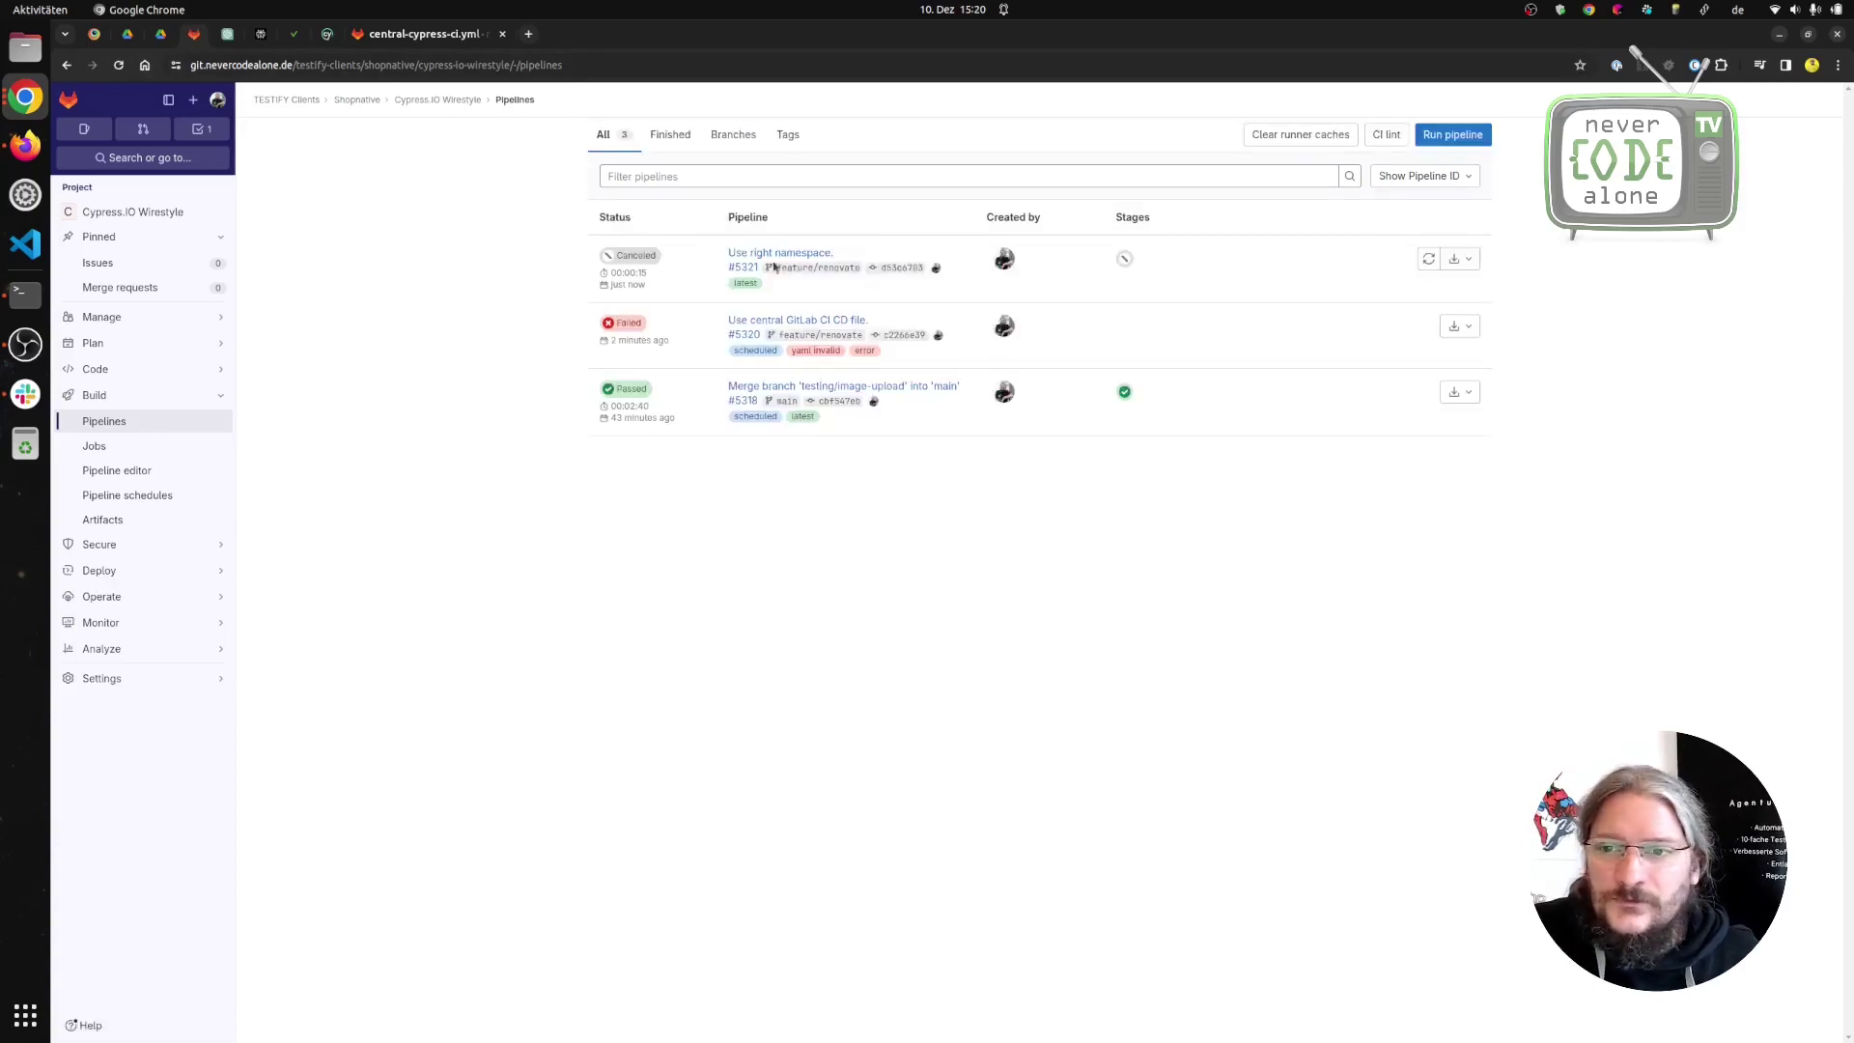
Run the Feature pipeline schedule and return to the project's pipeline list.
click(125, 494)
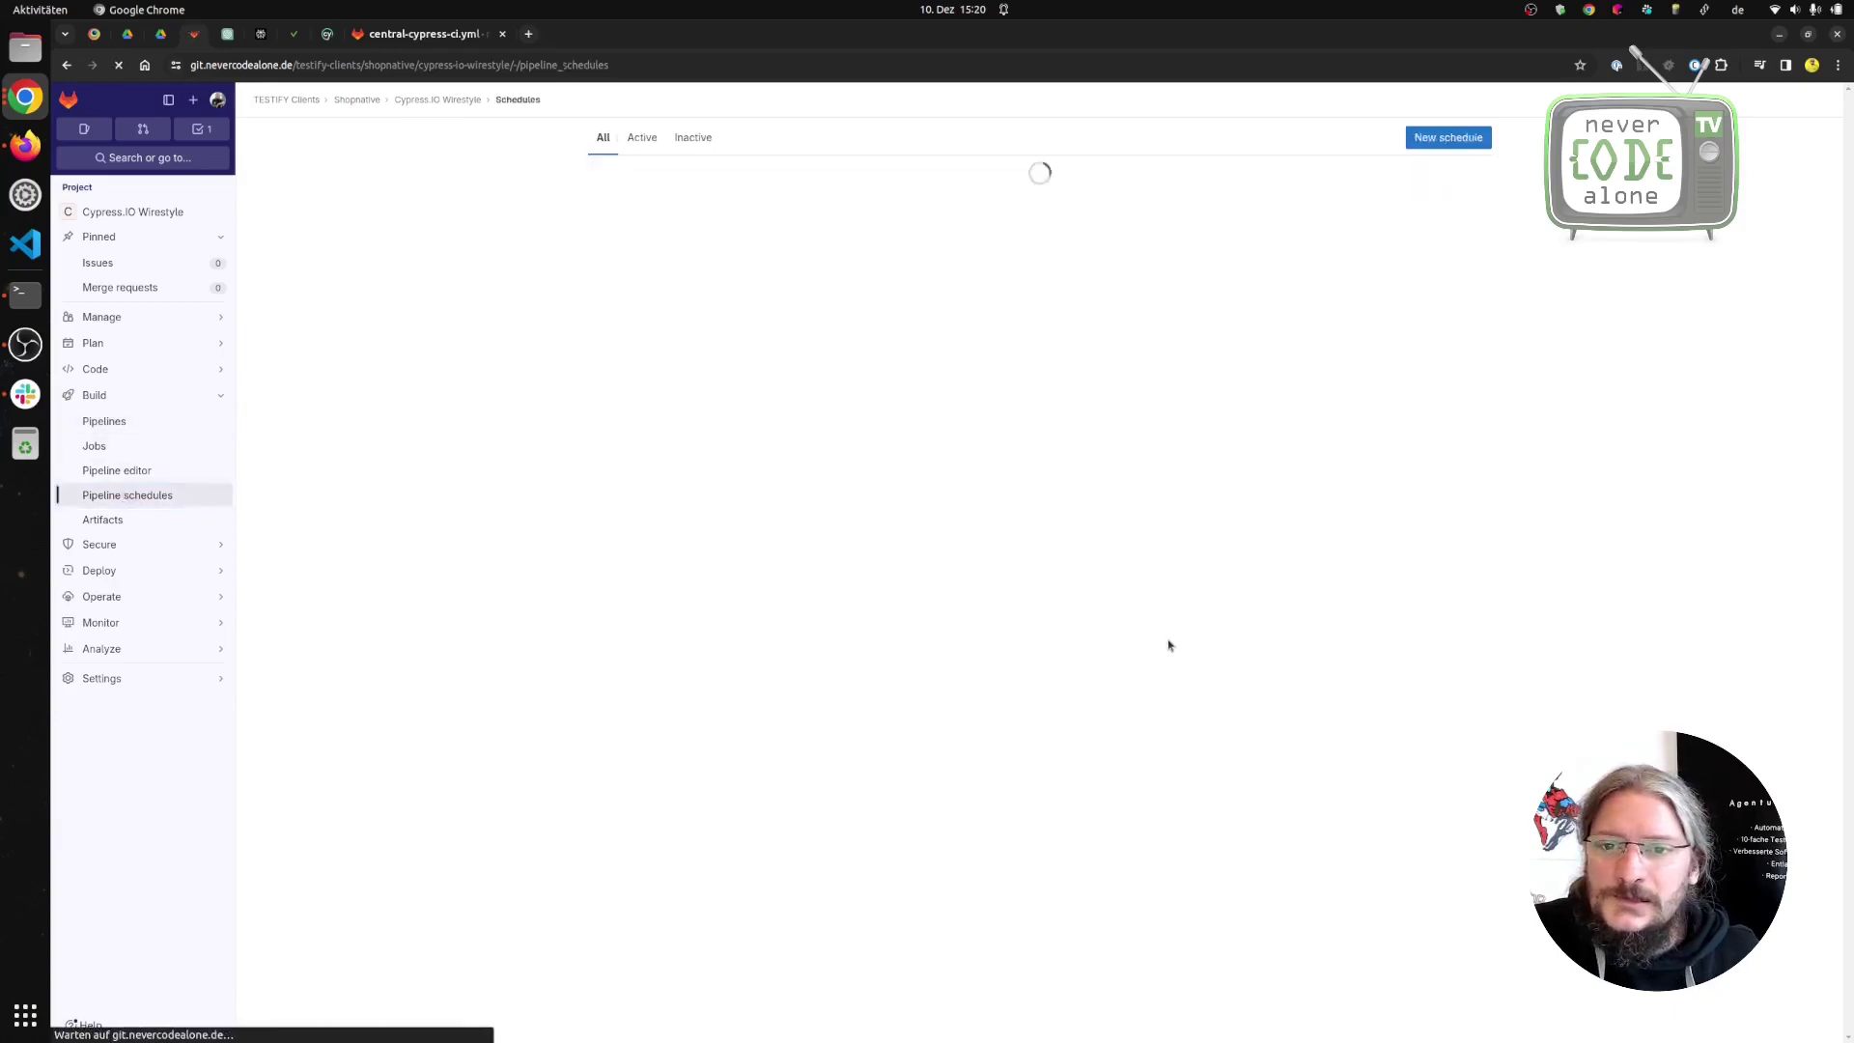
click(1424, 220)
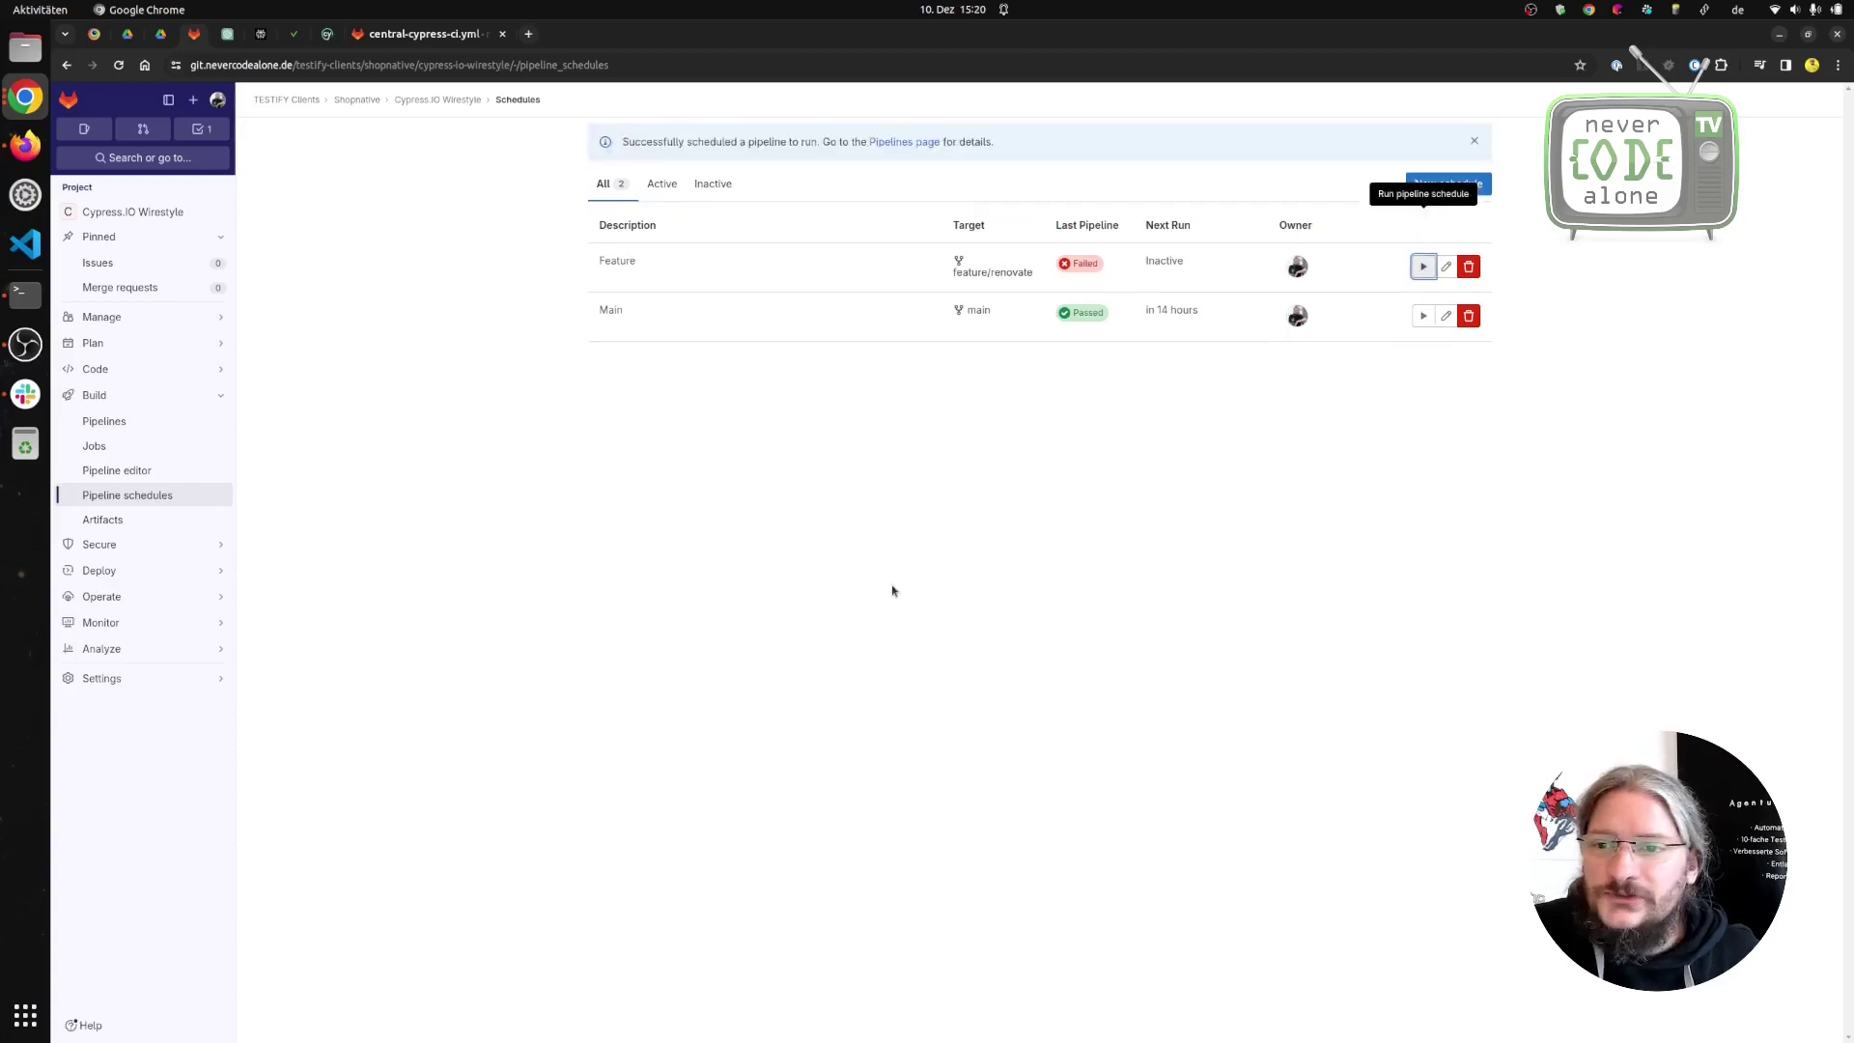
click(106, 421)
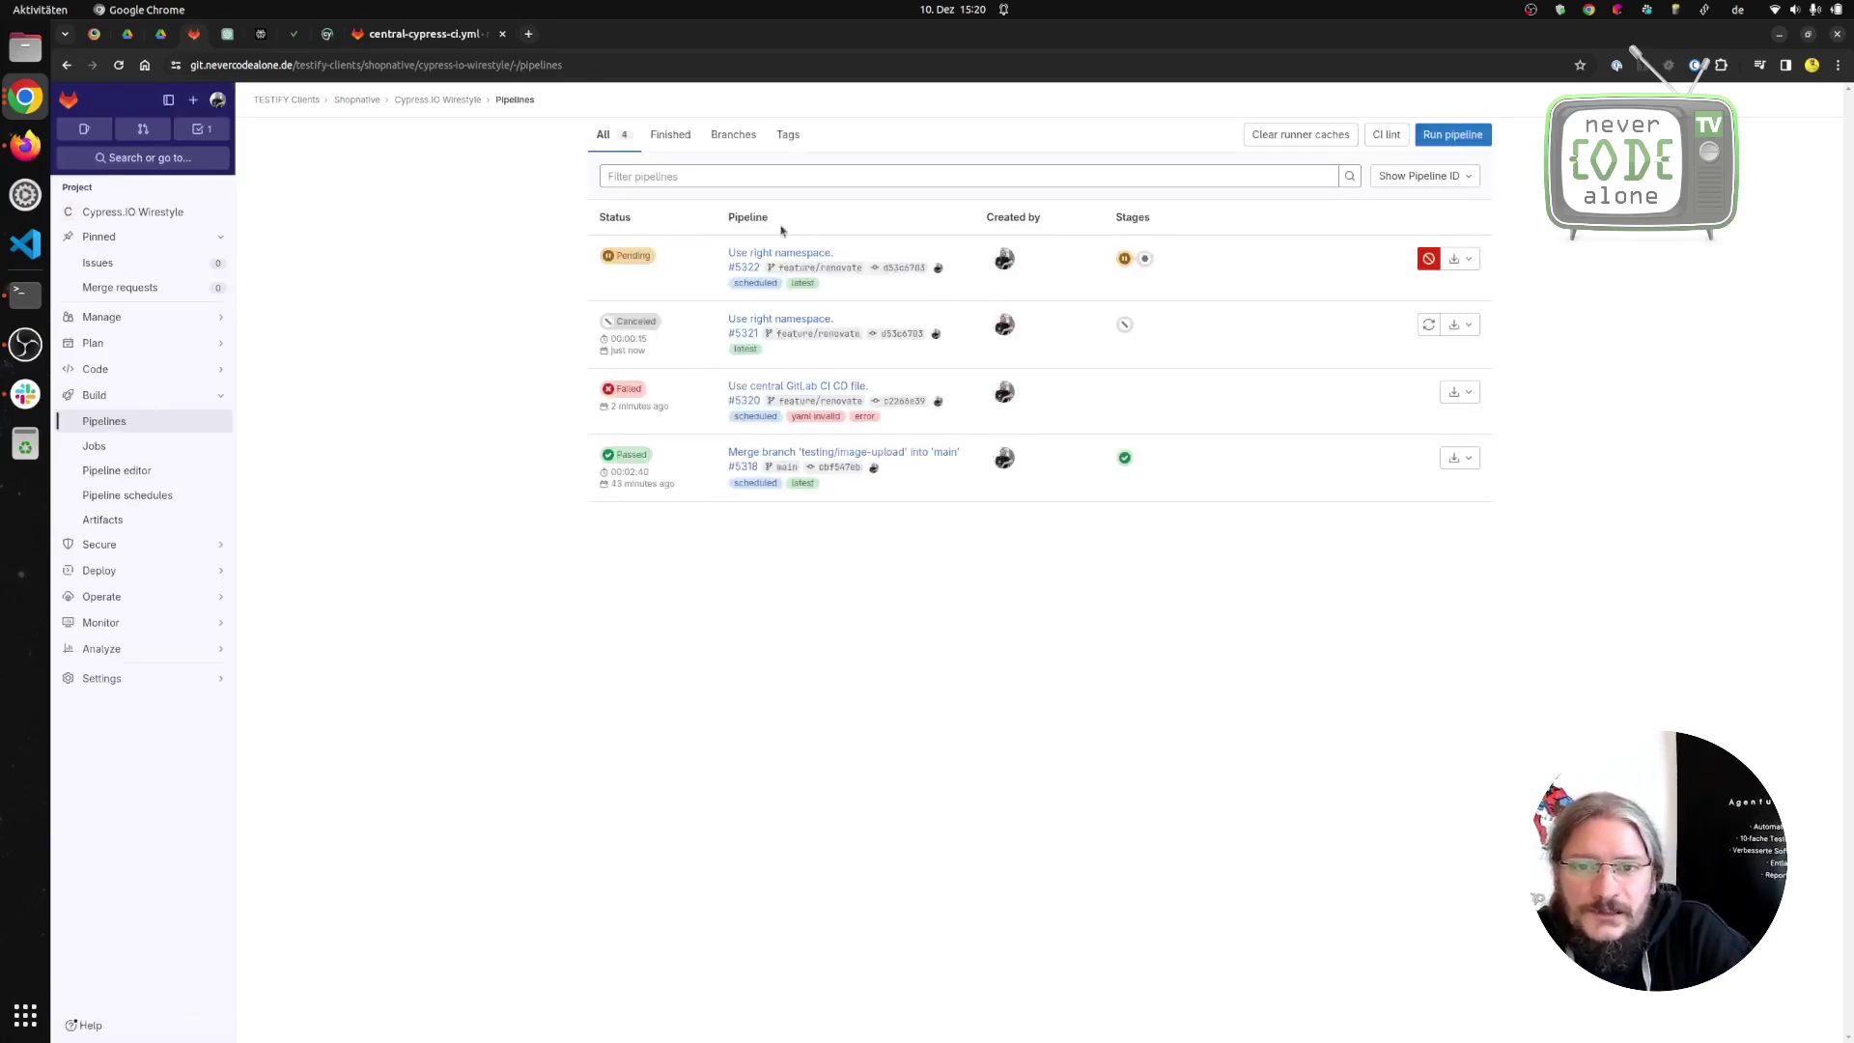
Delete the canceled "Use right namespace." pipeline from the project.
click(627, 321)
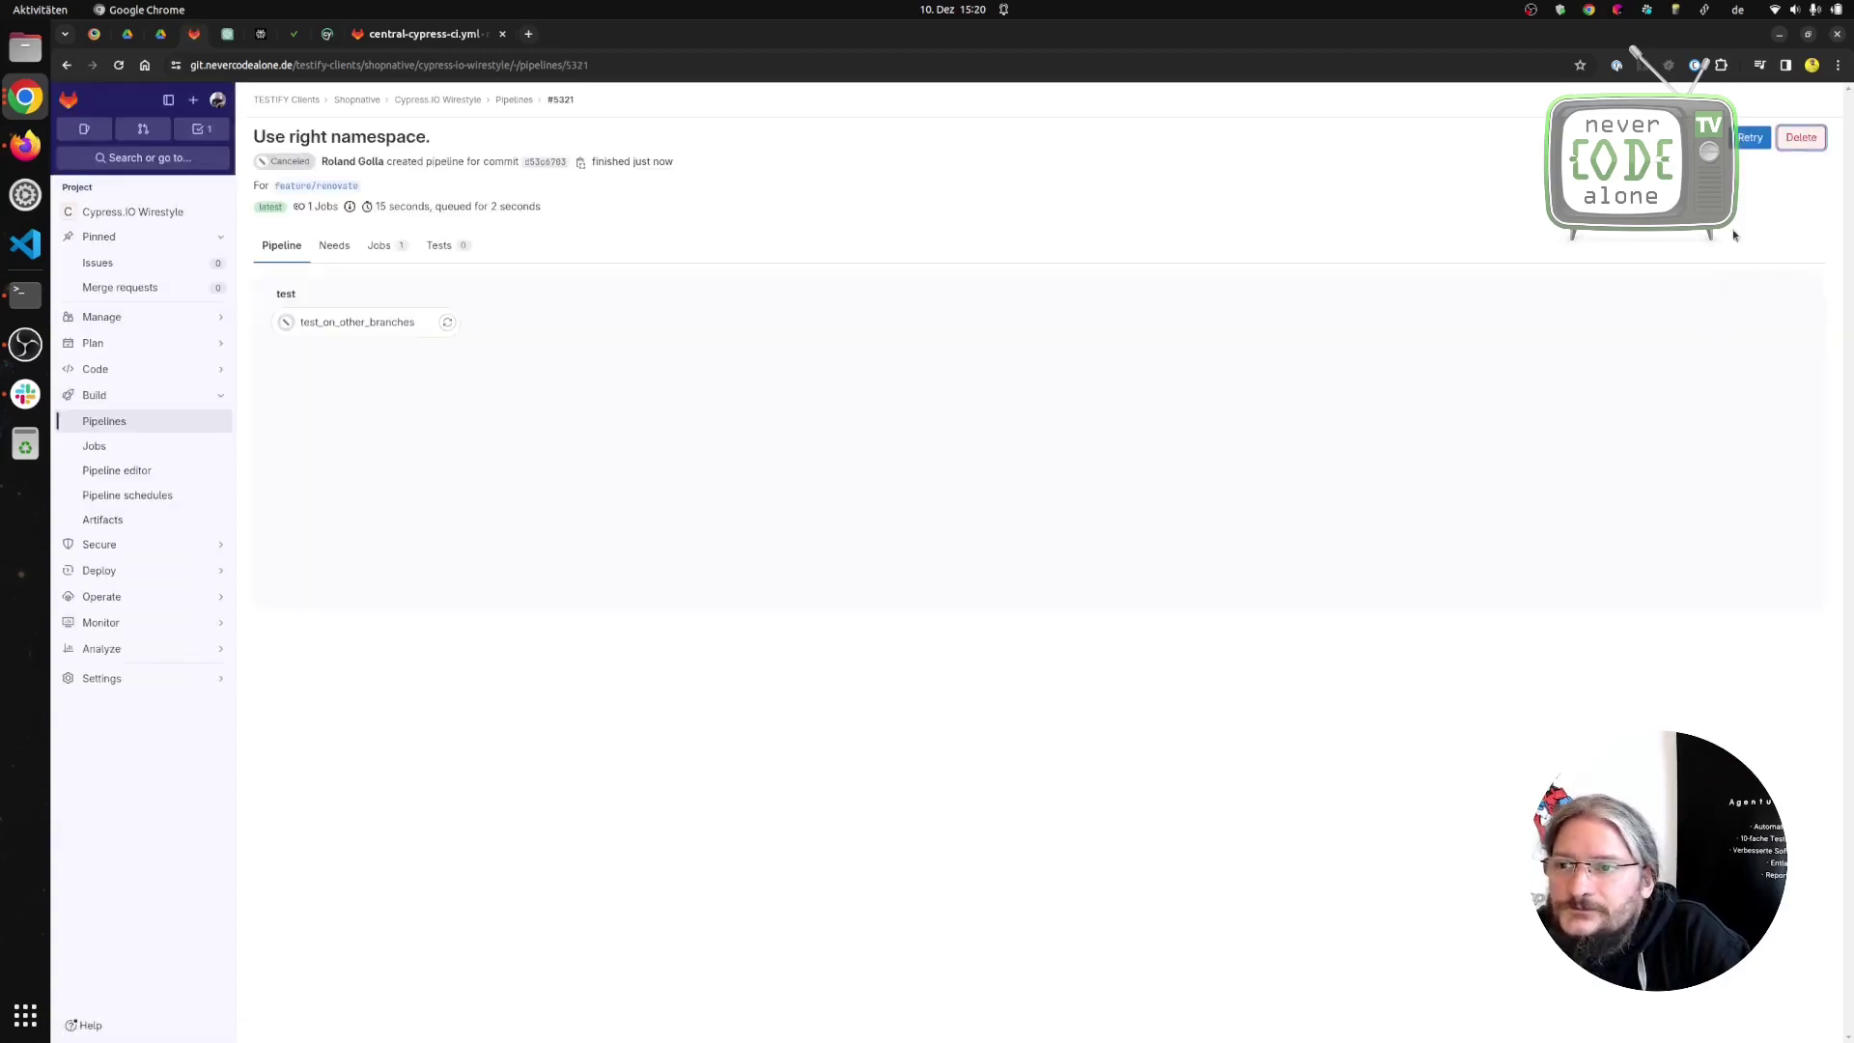
click(1801, 138)
click(1185, 598)
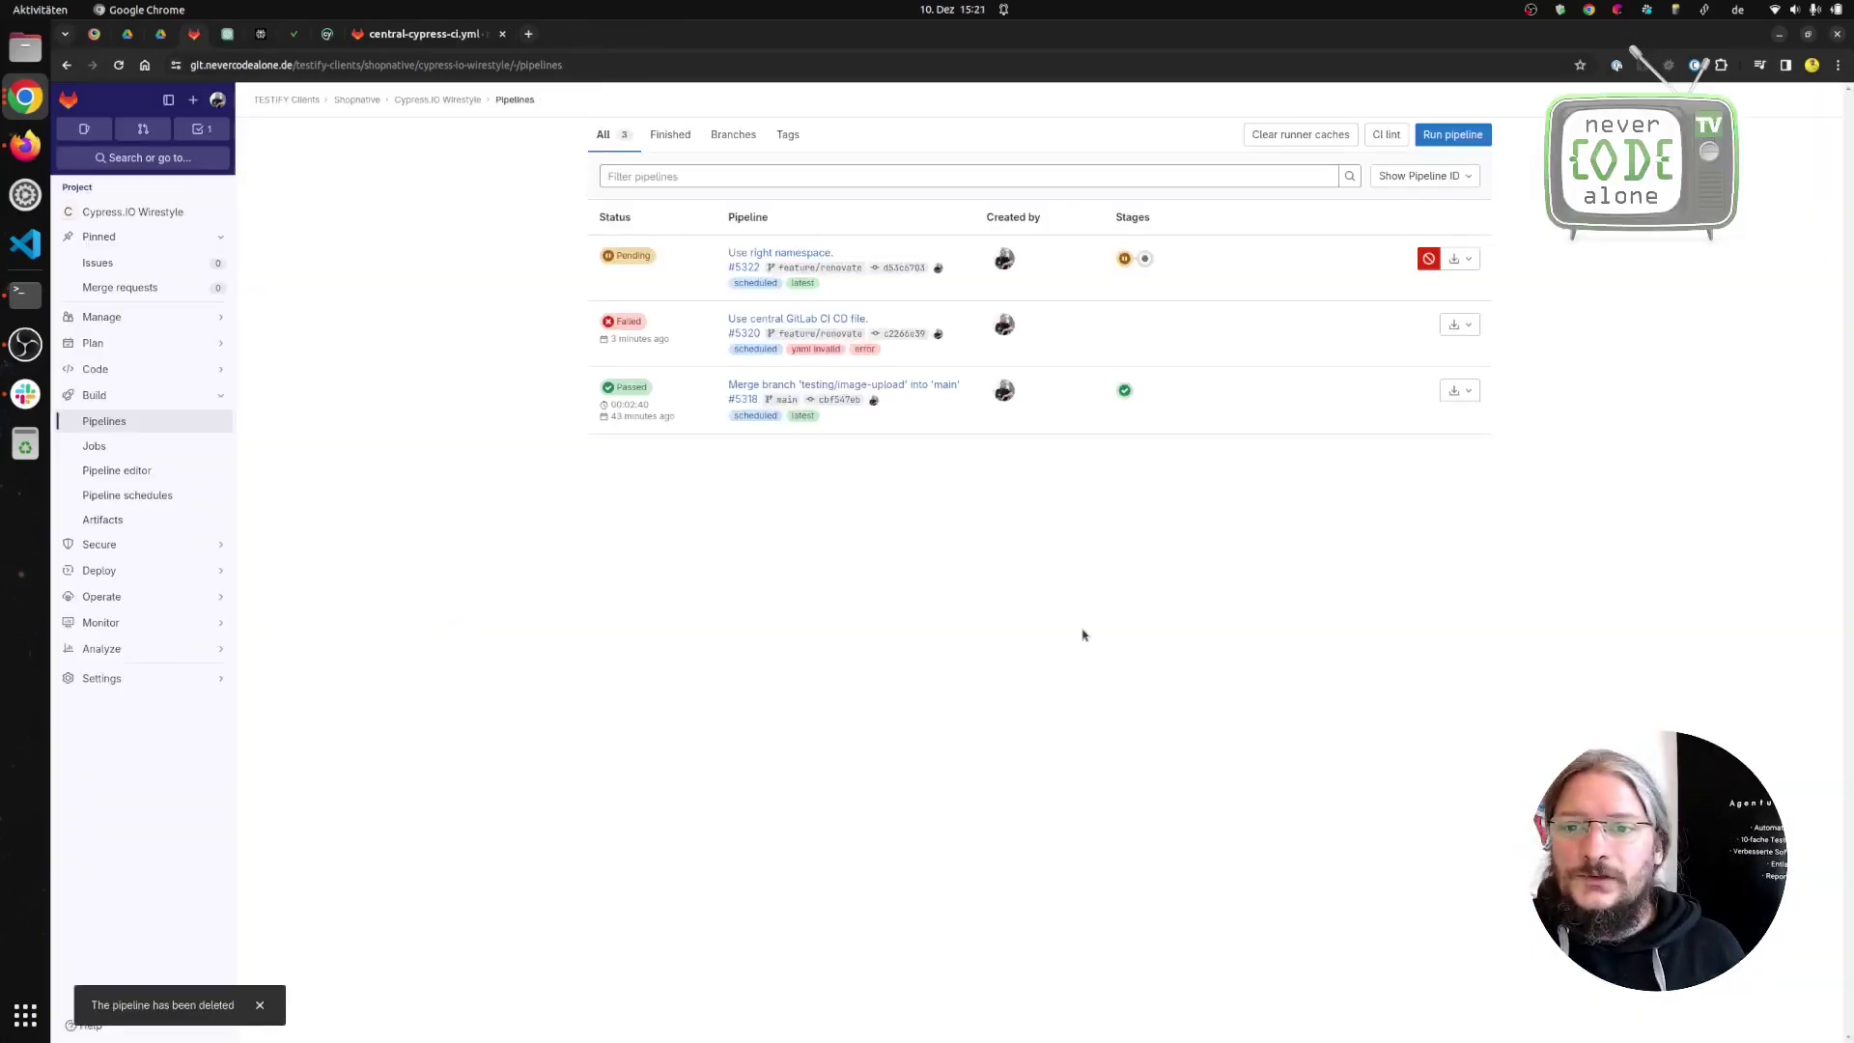
Read the update_and_merge job log of the scheduled feature/renovate pipeline and examine the latest commits on the main branch's files.
click(627, 255)
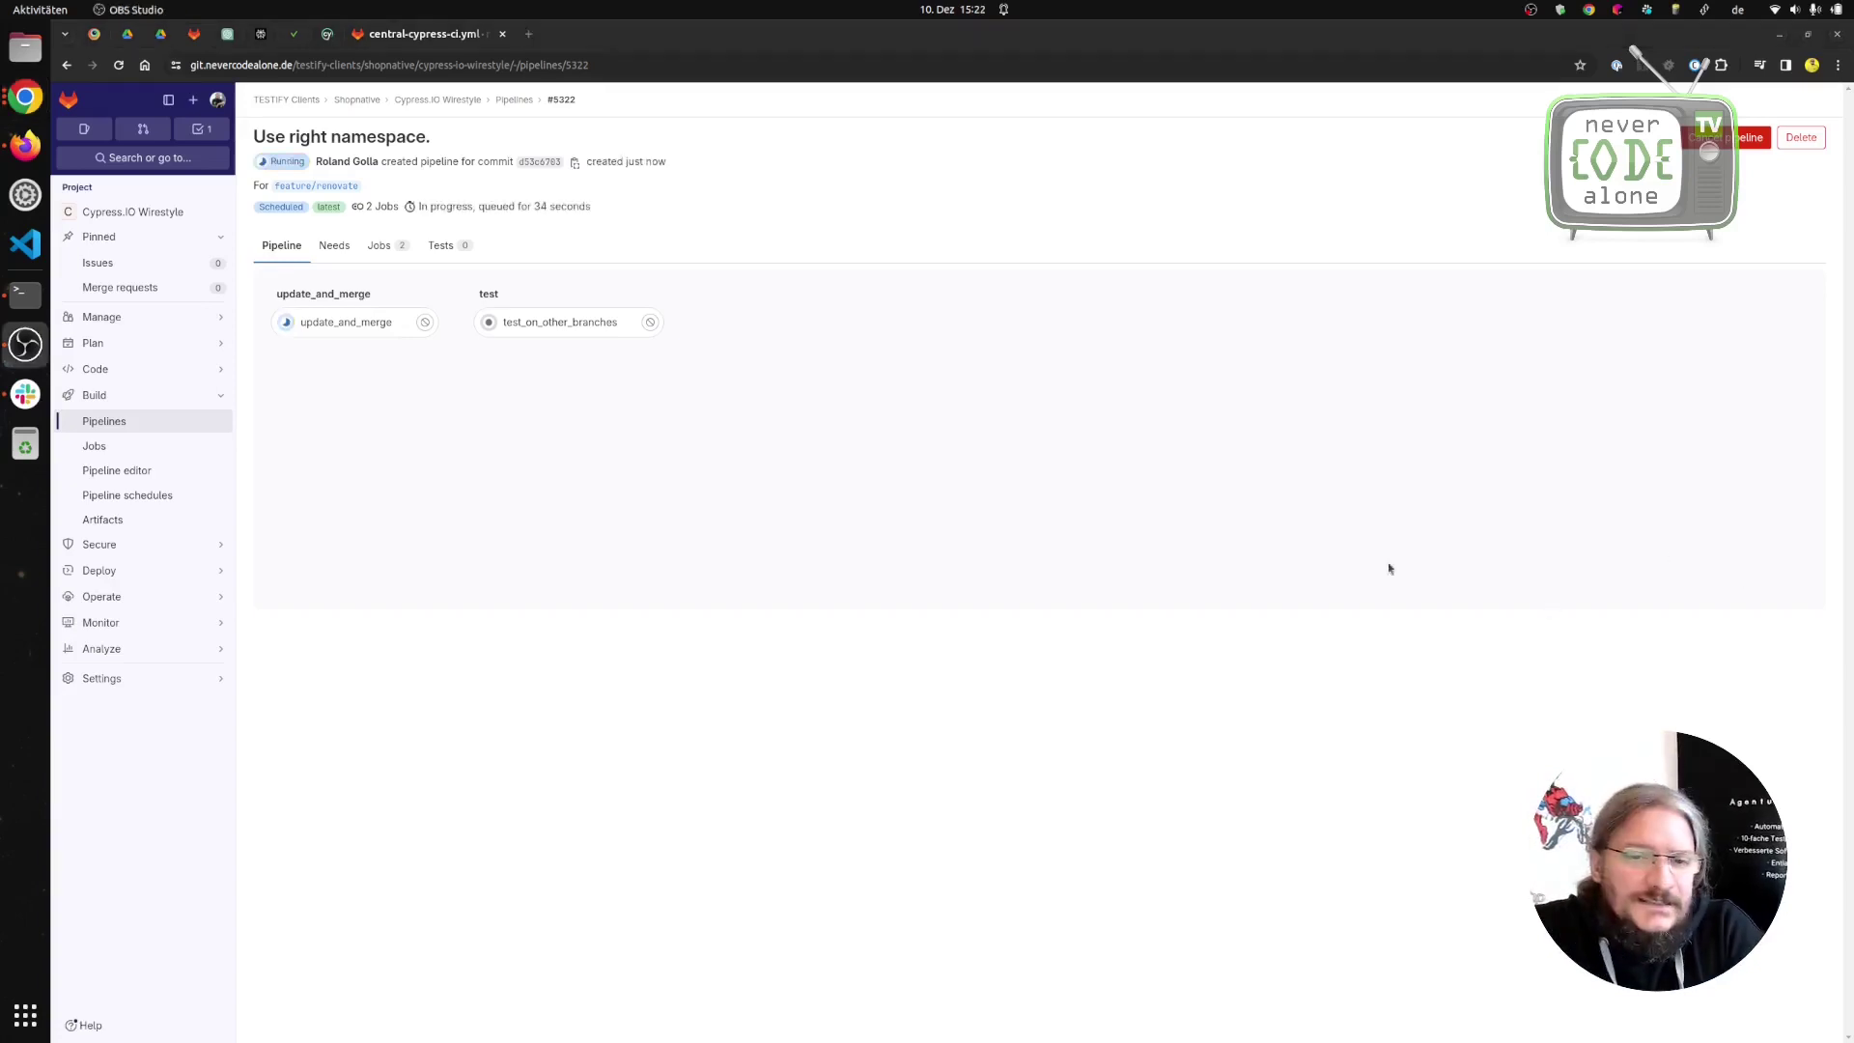
click(343, 322)
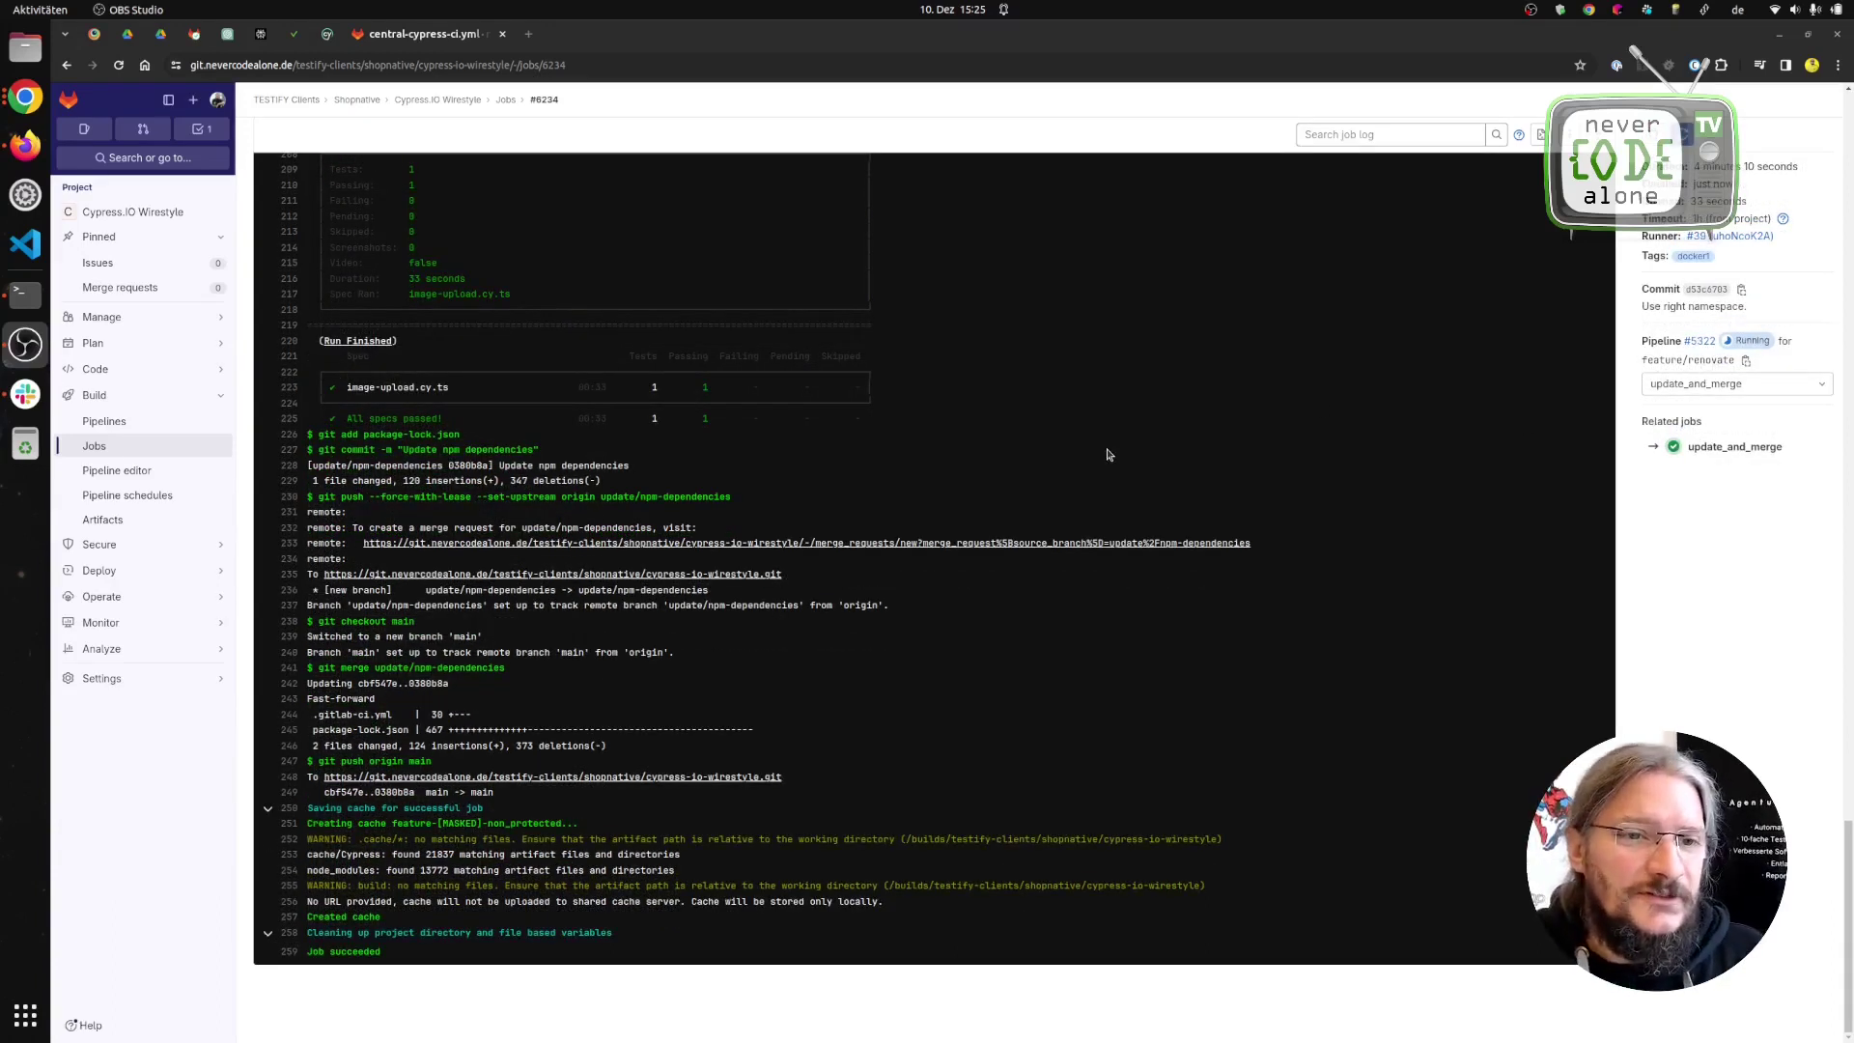
click(162, 221)
click(162, 221)
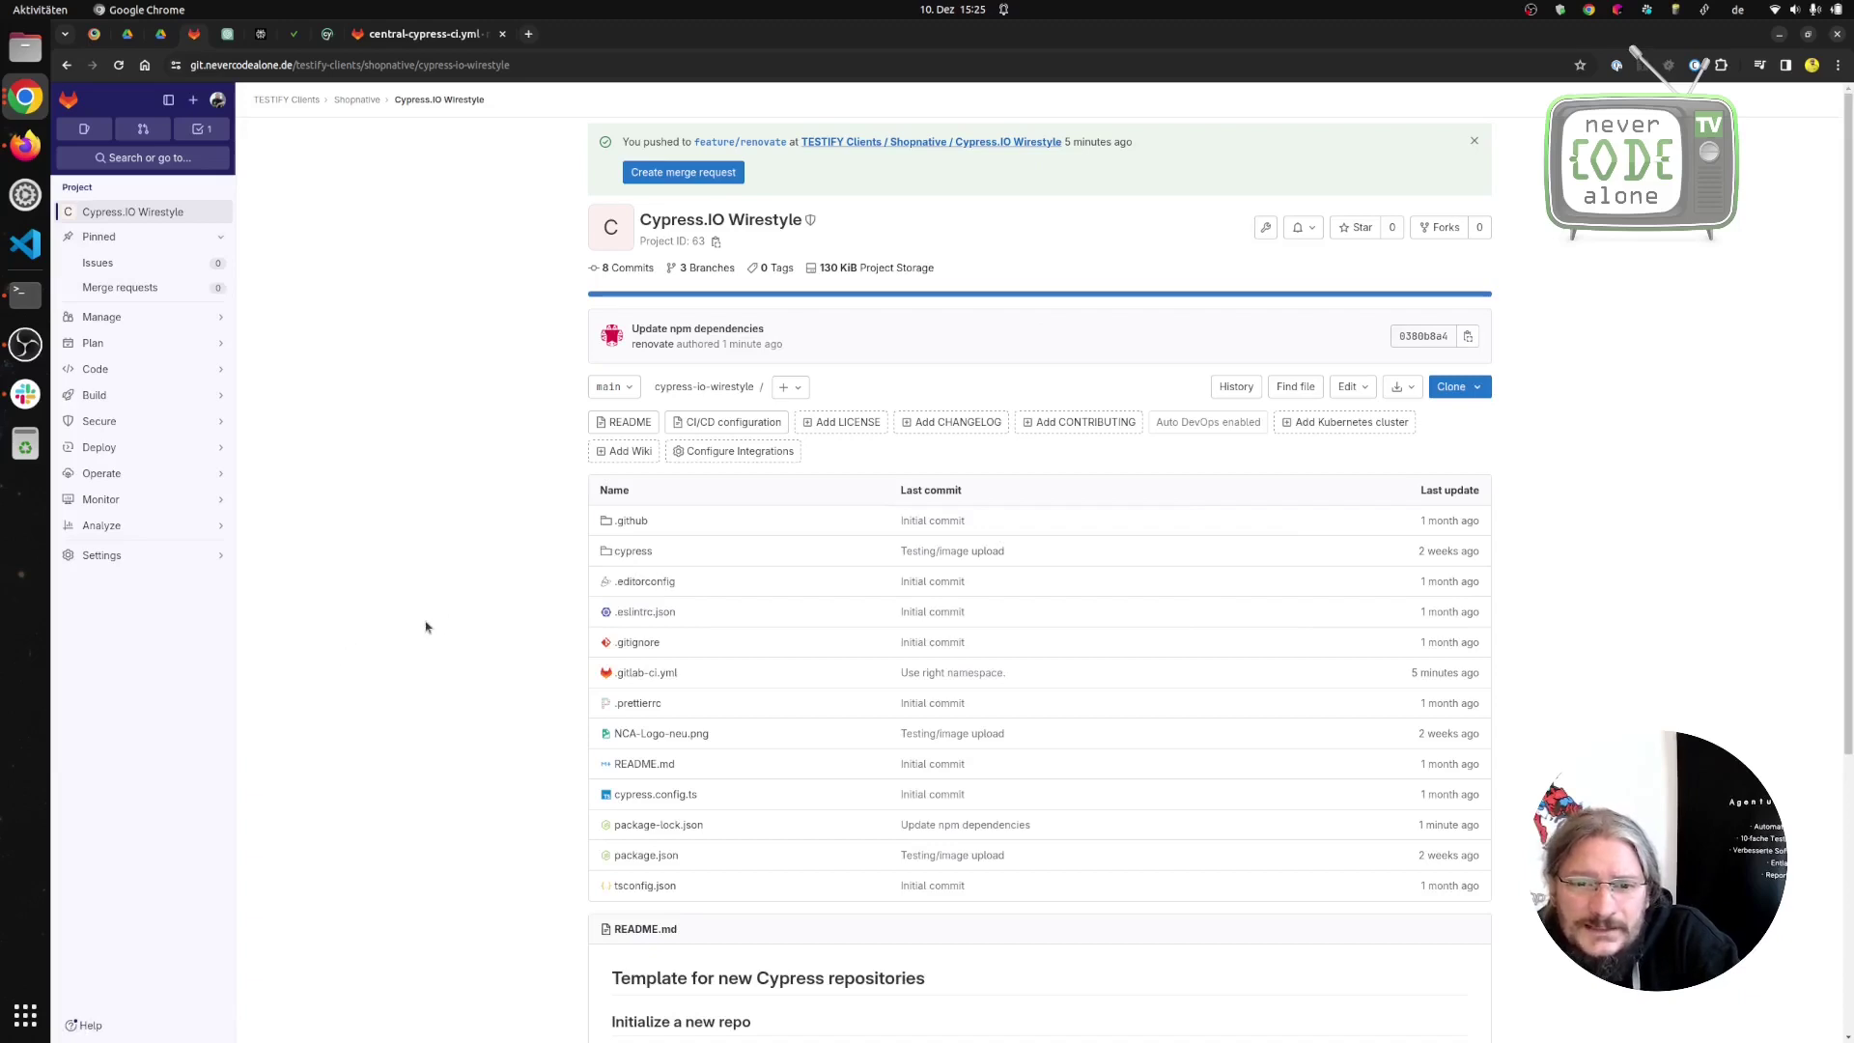
scroll(442, 621, down, 2)
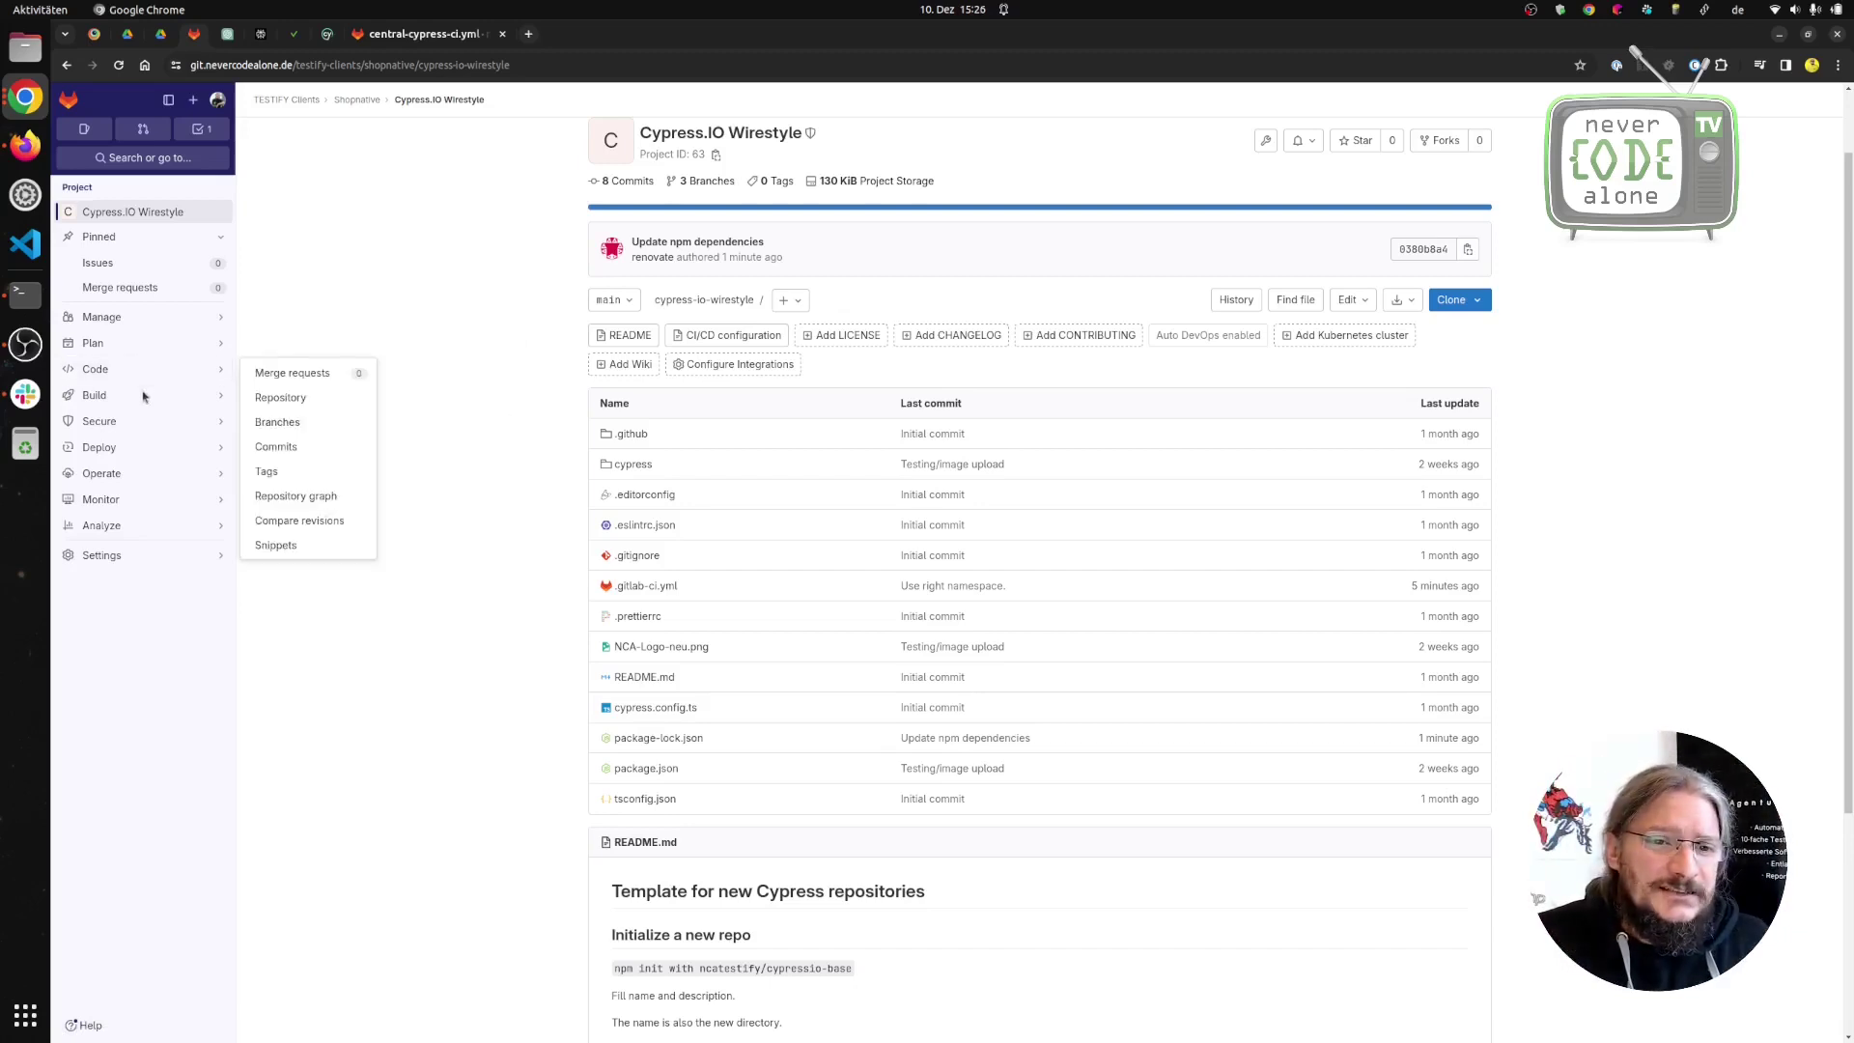
Check the status of the project's pipelines and refresh the list.
mouse_move(118, 388)
click(275, 399)
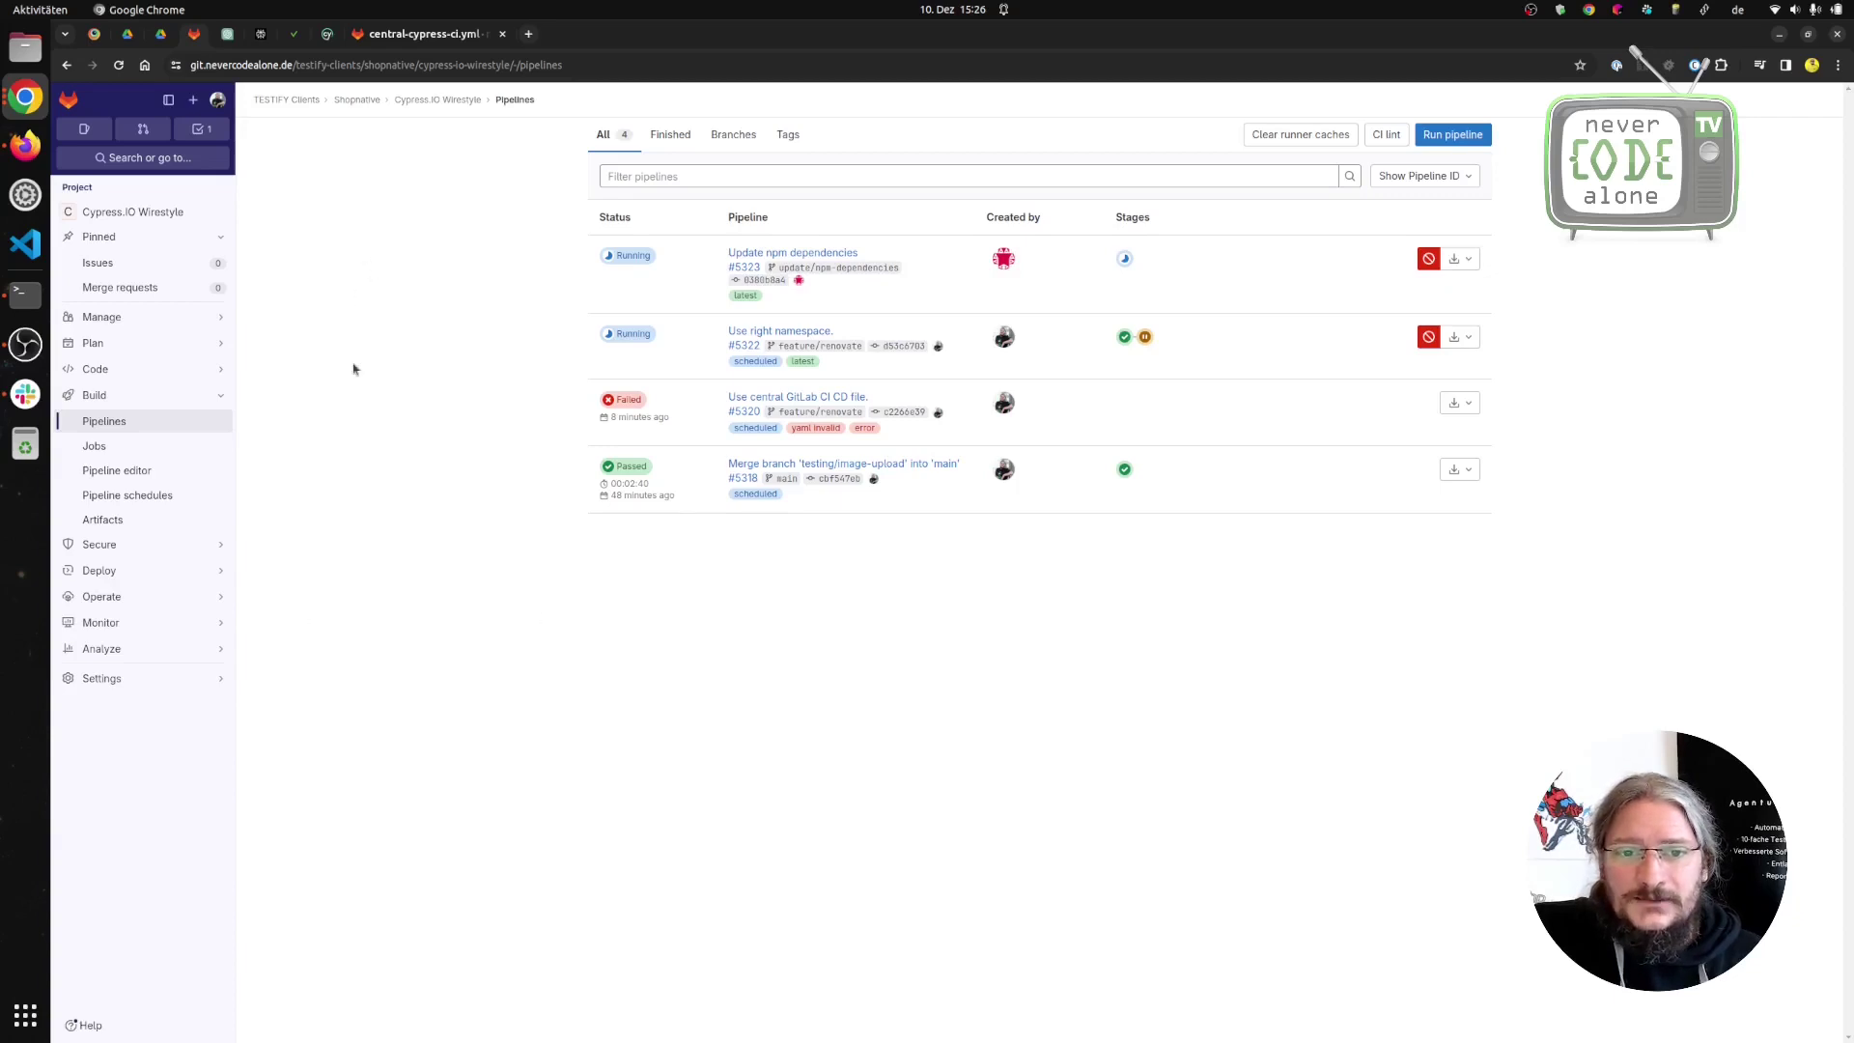
click(119, 64)
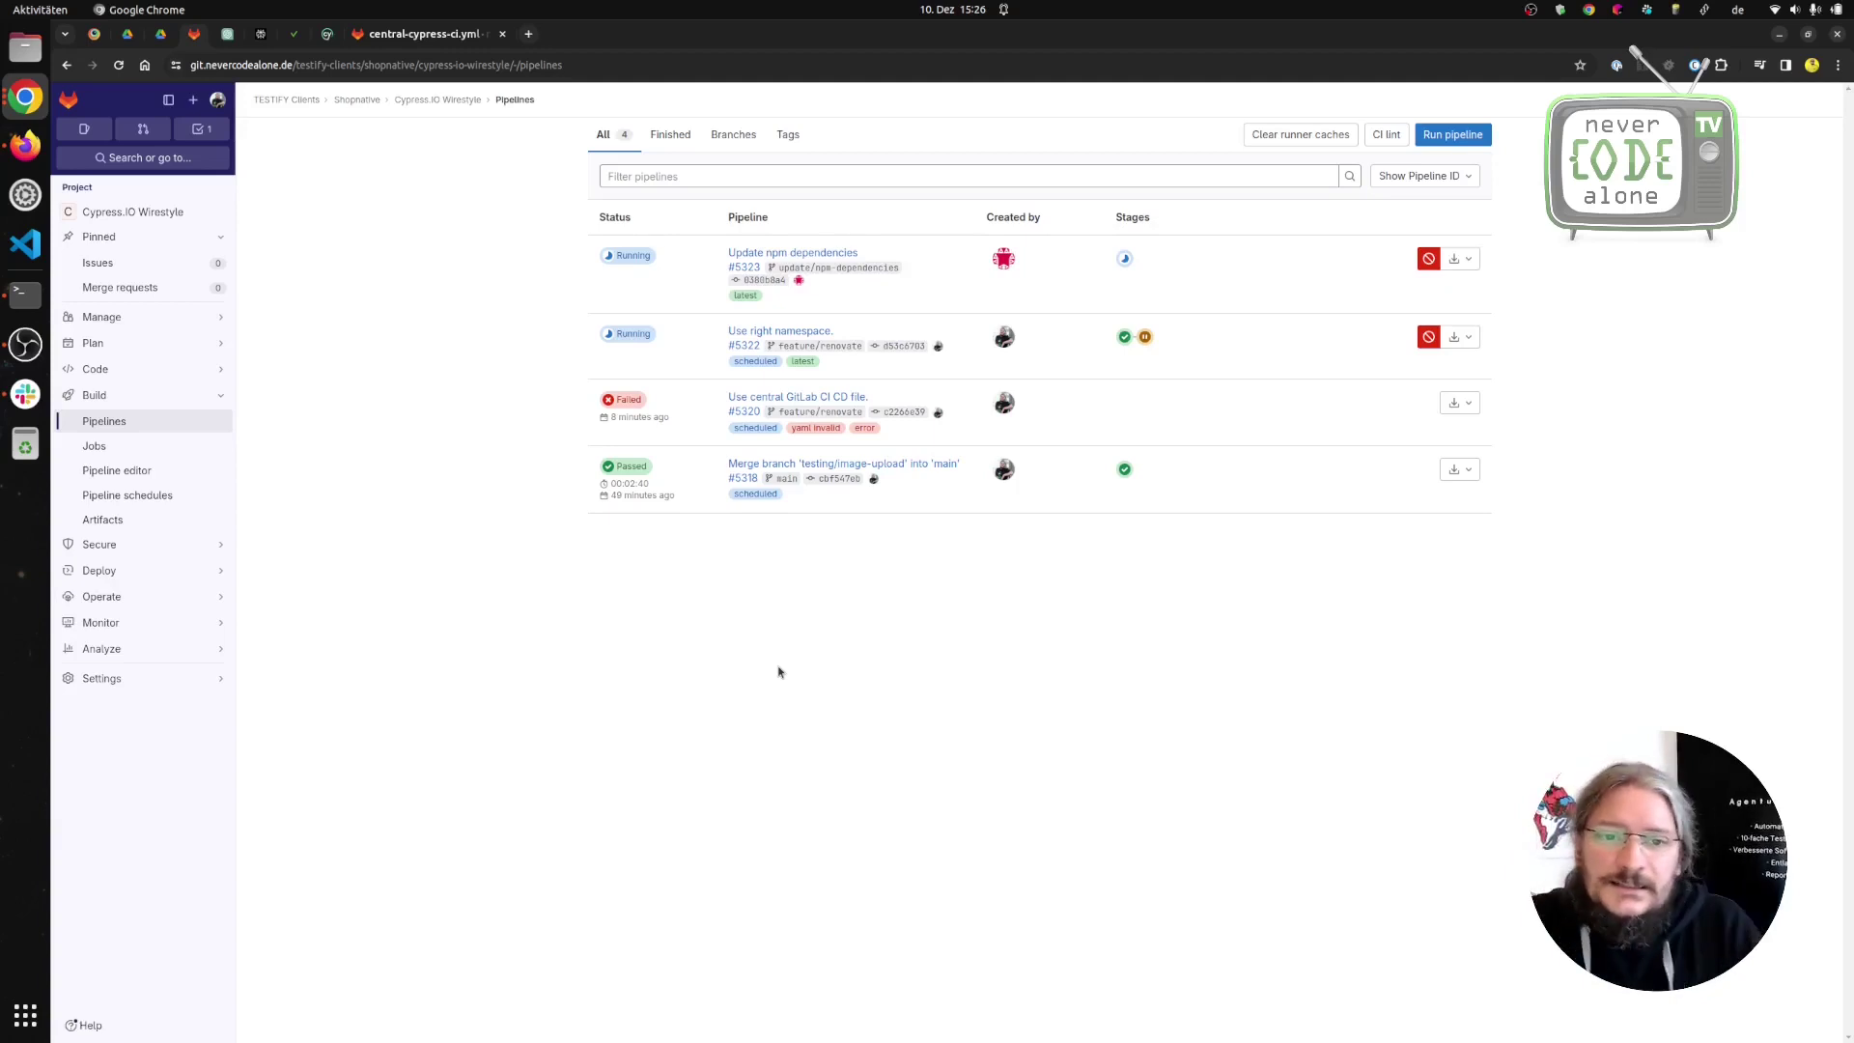
Edit the Feature pipeline schedule, setting its description to "Auto Update" and its custom interval to 0 22 * * 6.
click(138, 491)
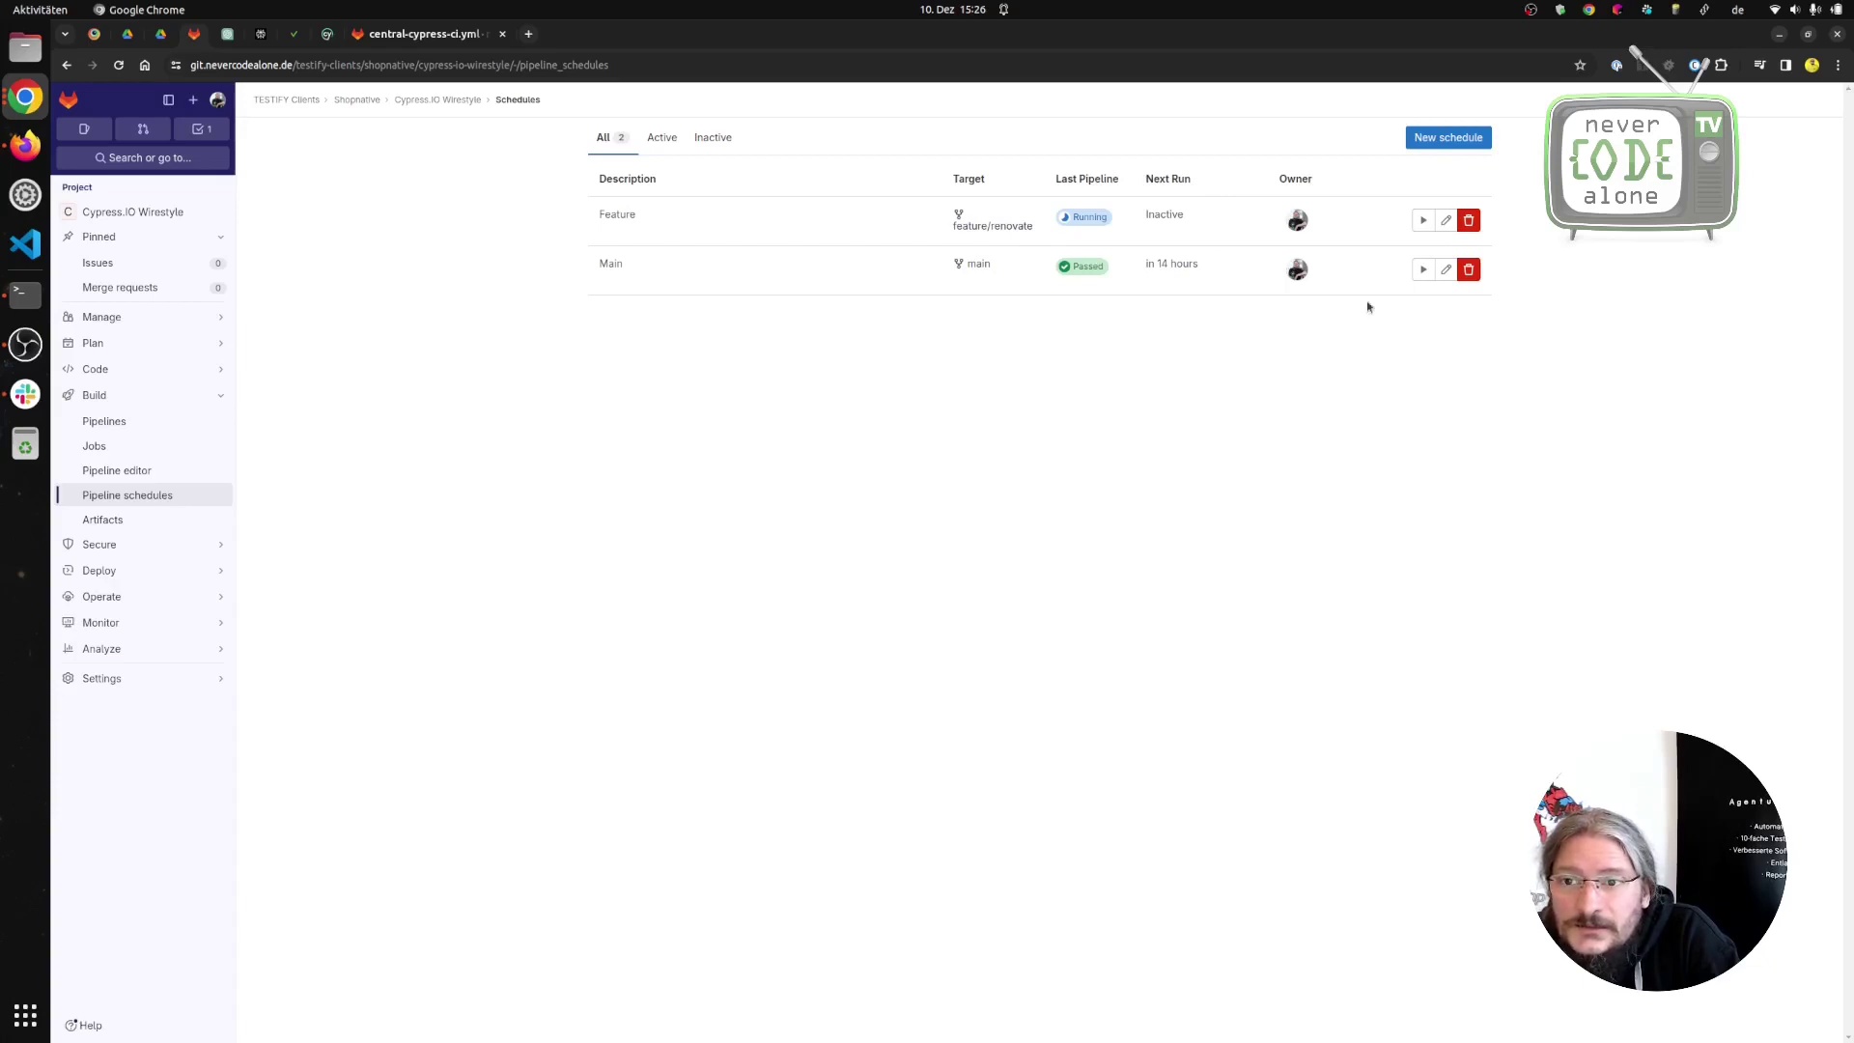
click(1447, 221)
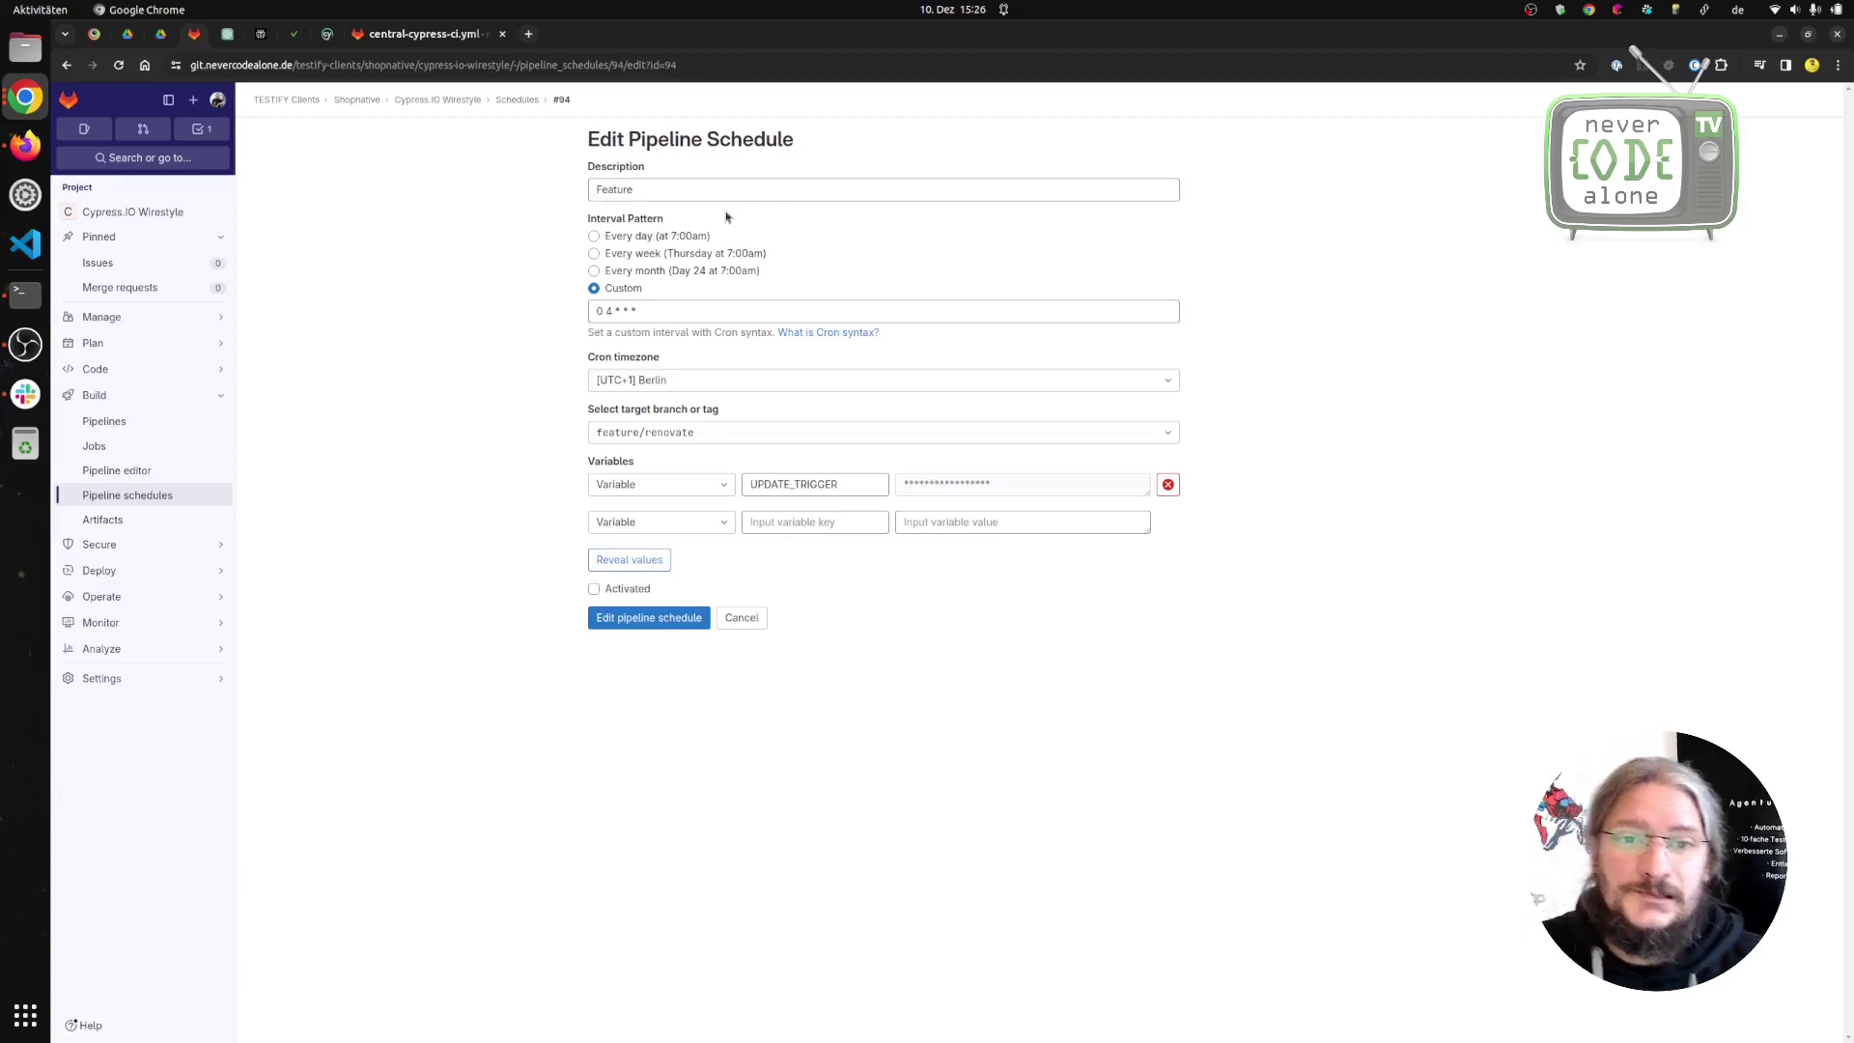
double_click(693, 189)
text(A)
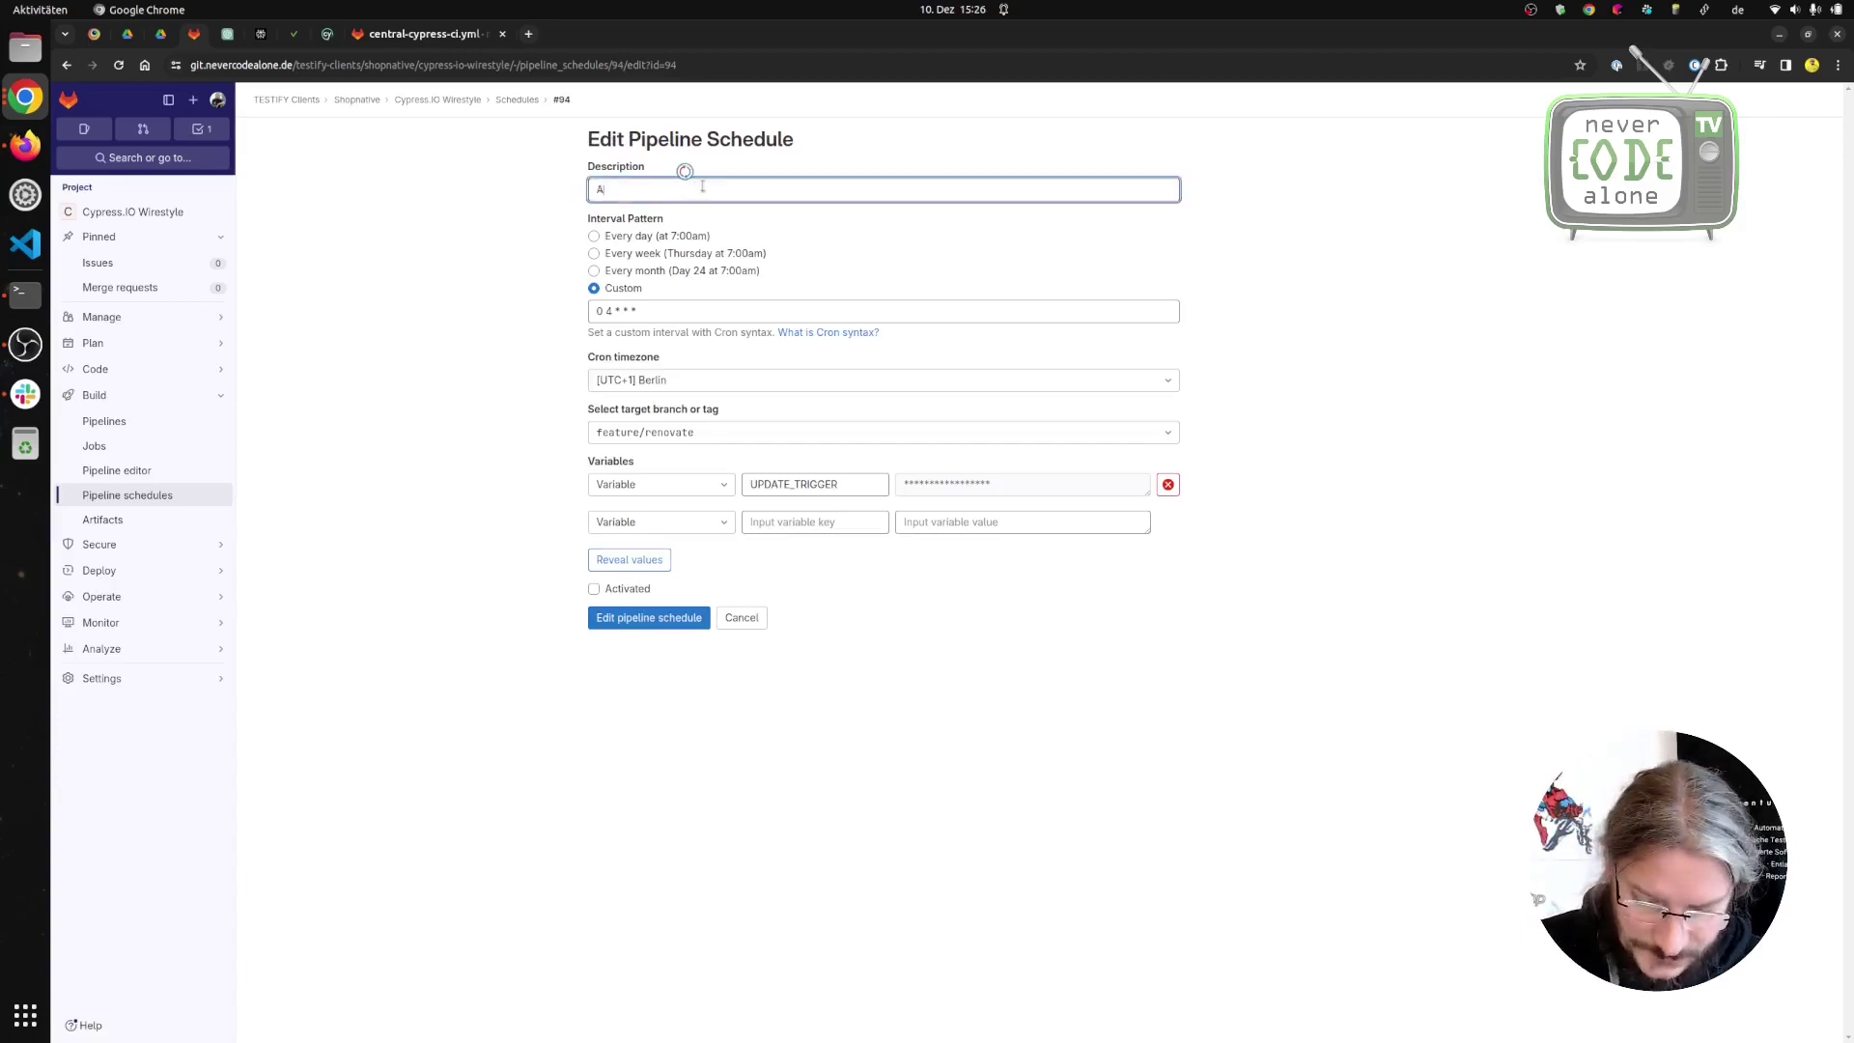
text(uto Update)
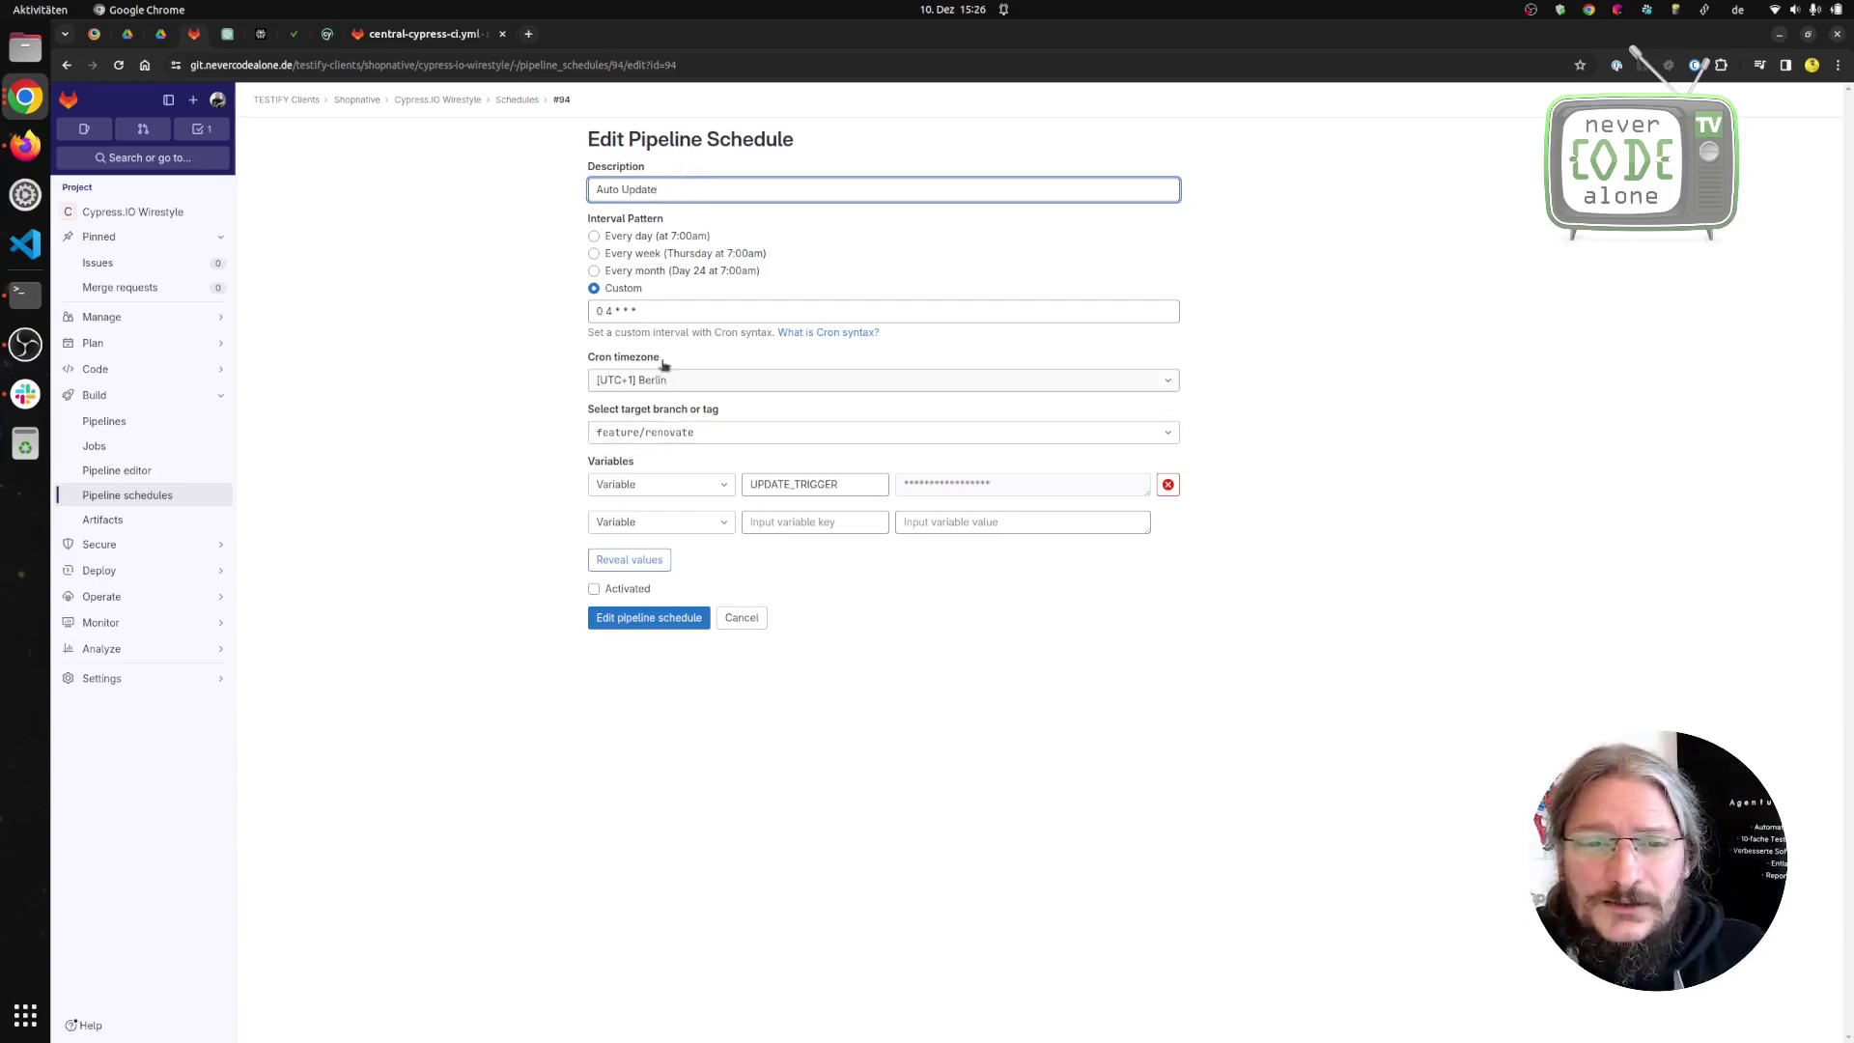
click(610, 311)
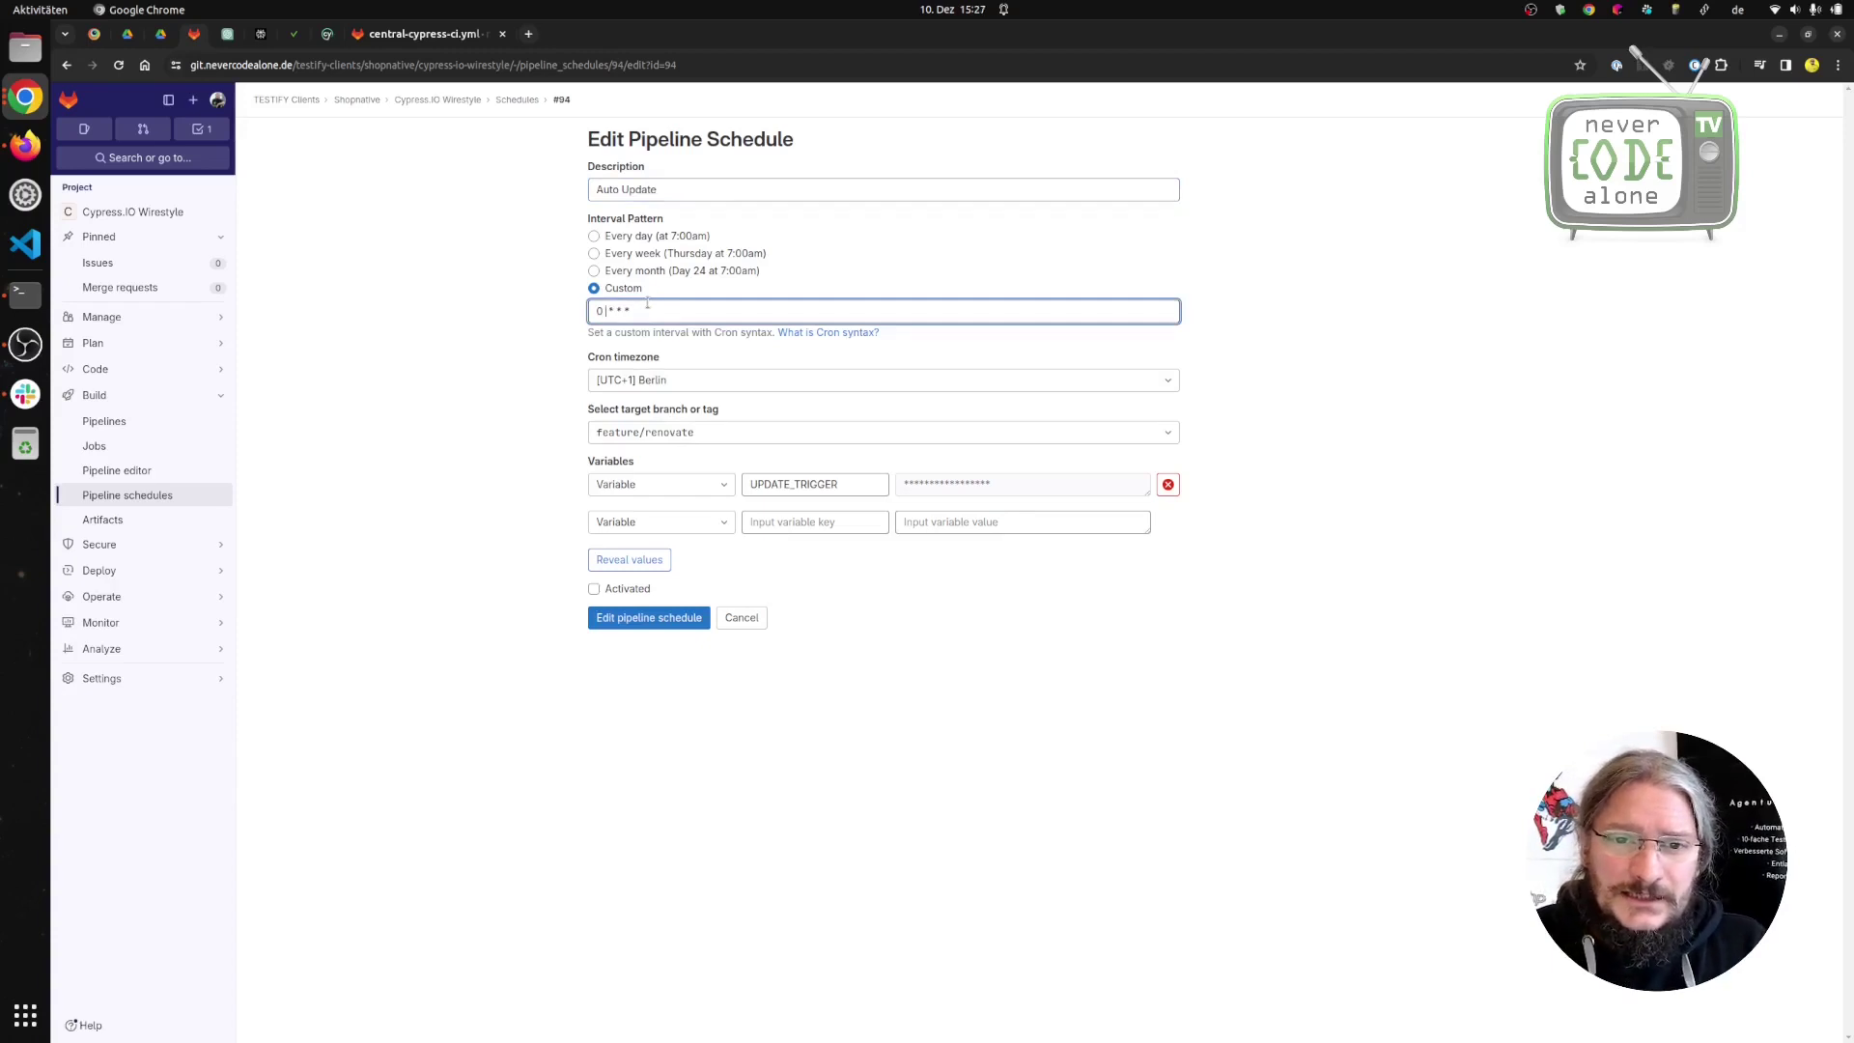
text(22)
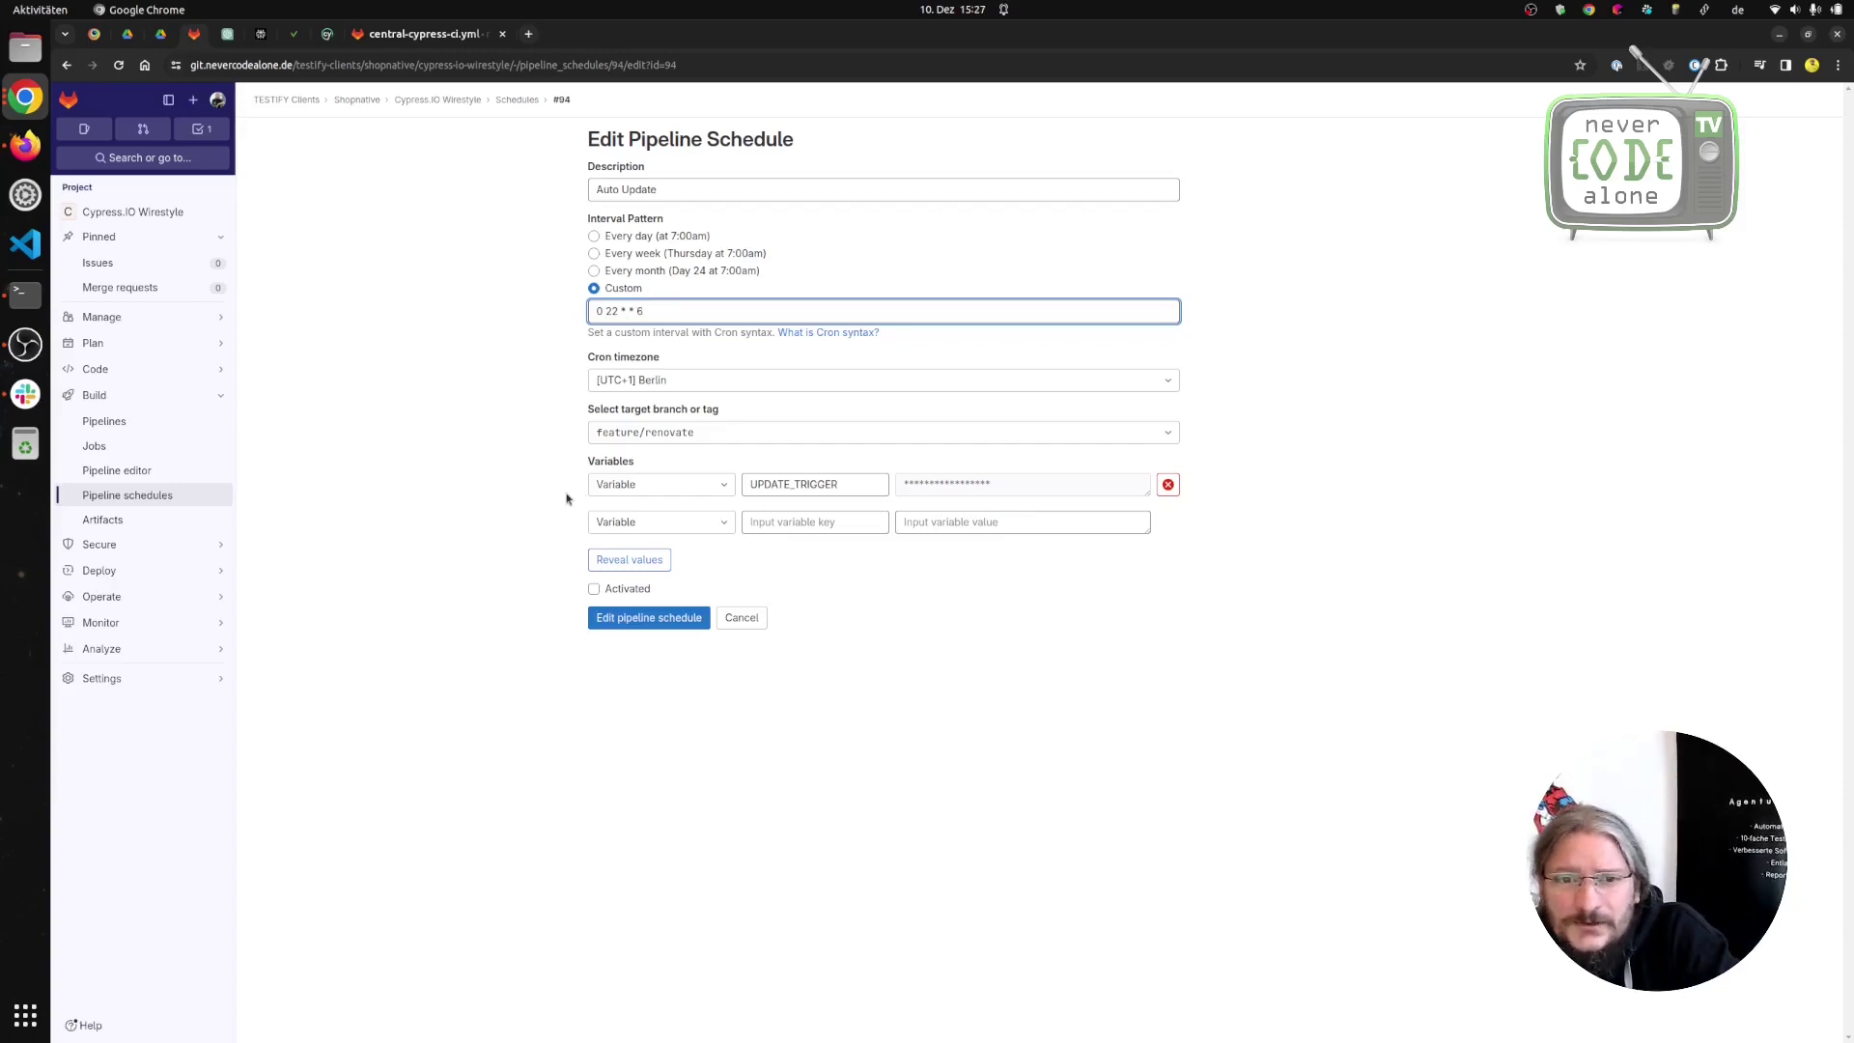
Set the schedule's target branch to main, activate it and save the pipeline schedule.
click(702, 430)
click(682, 573)
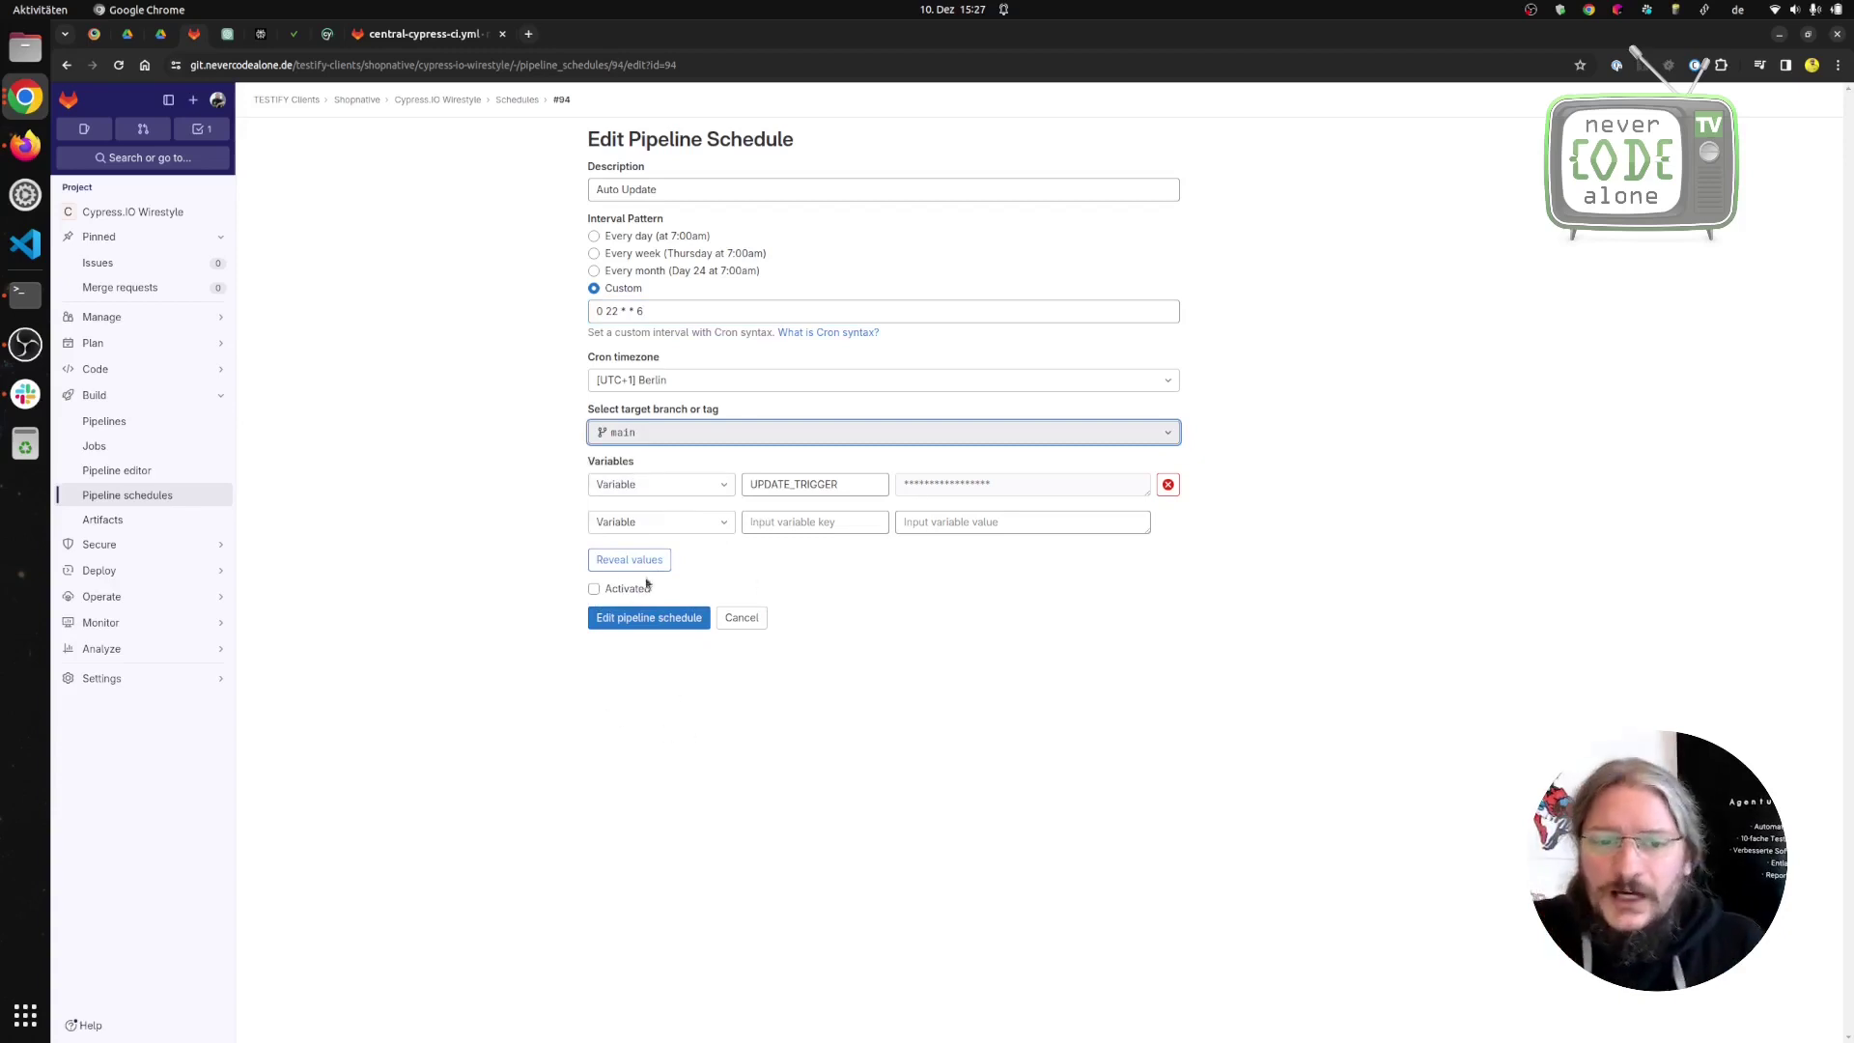
click(594, 589)
click(646, 624)
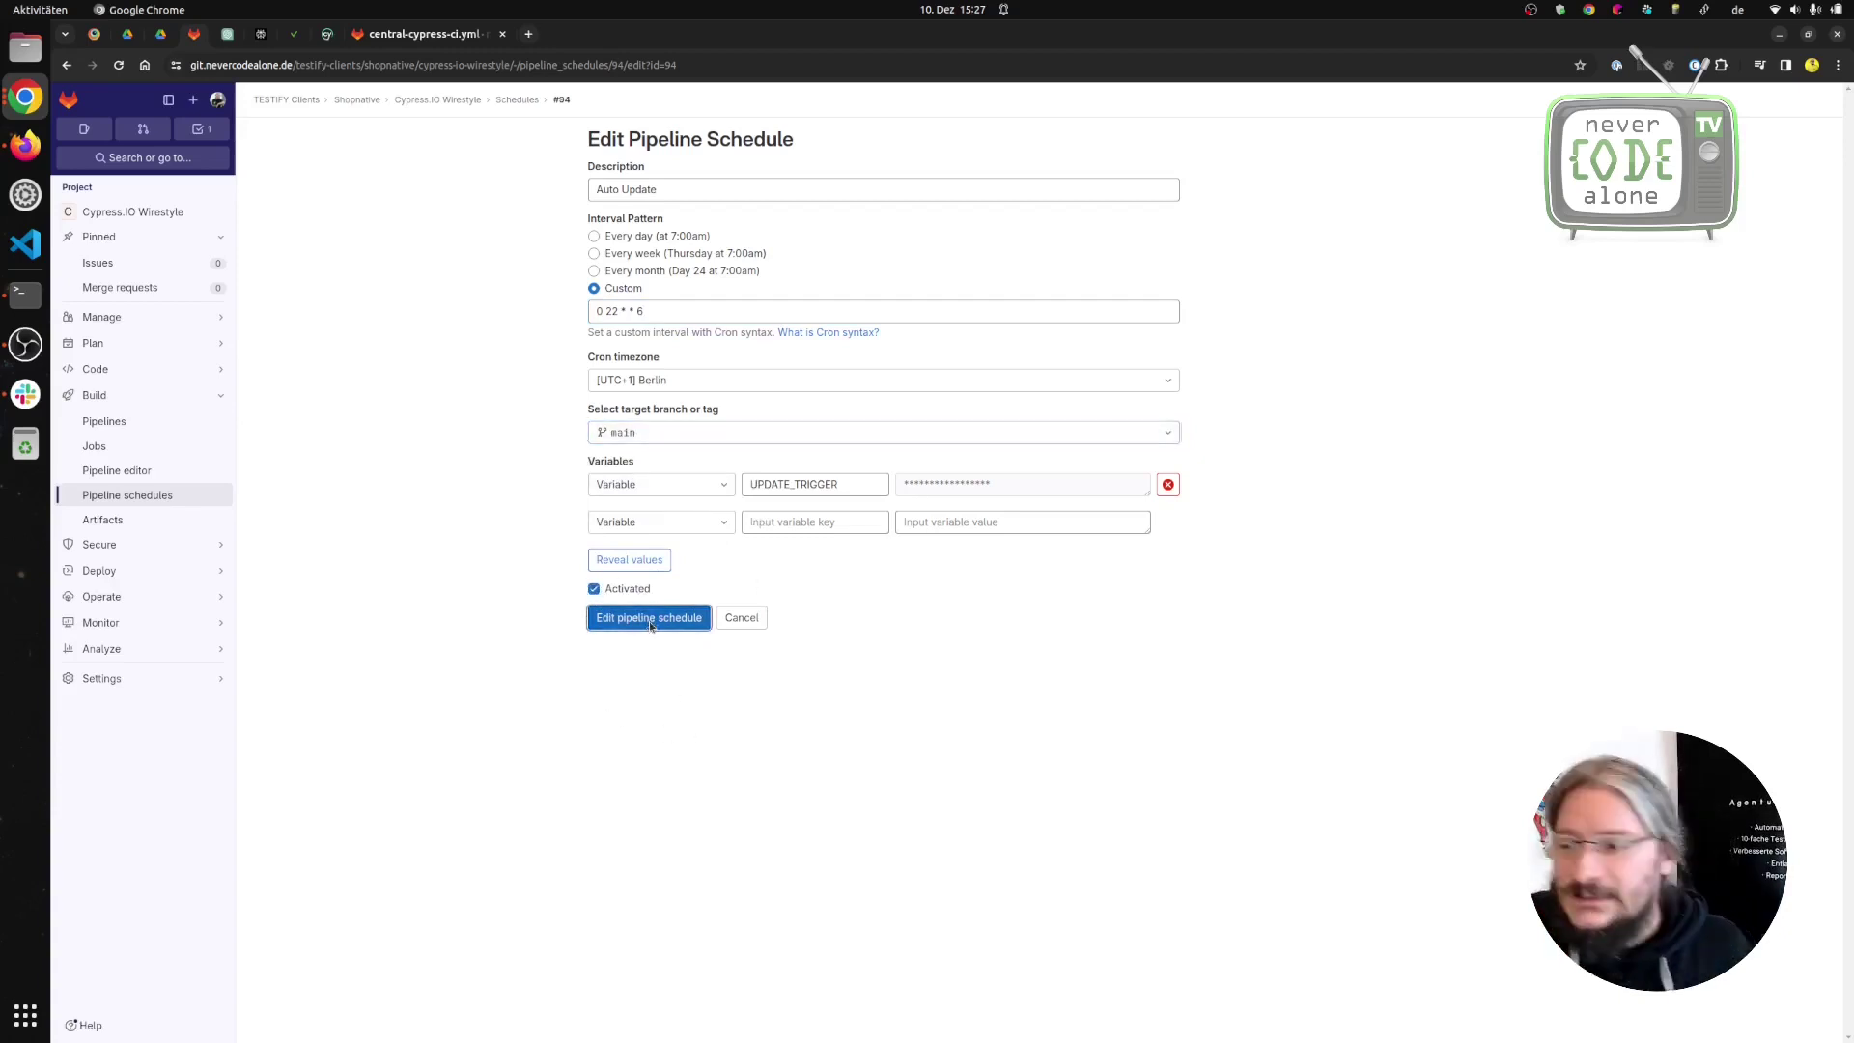